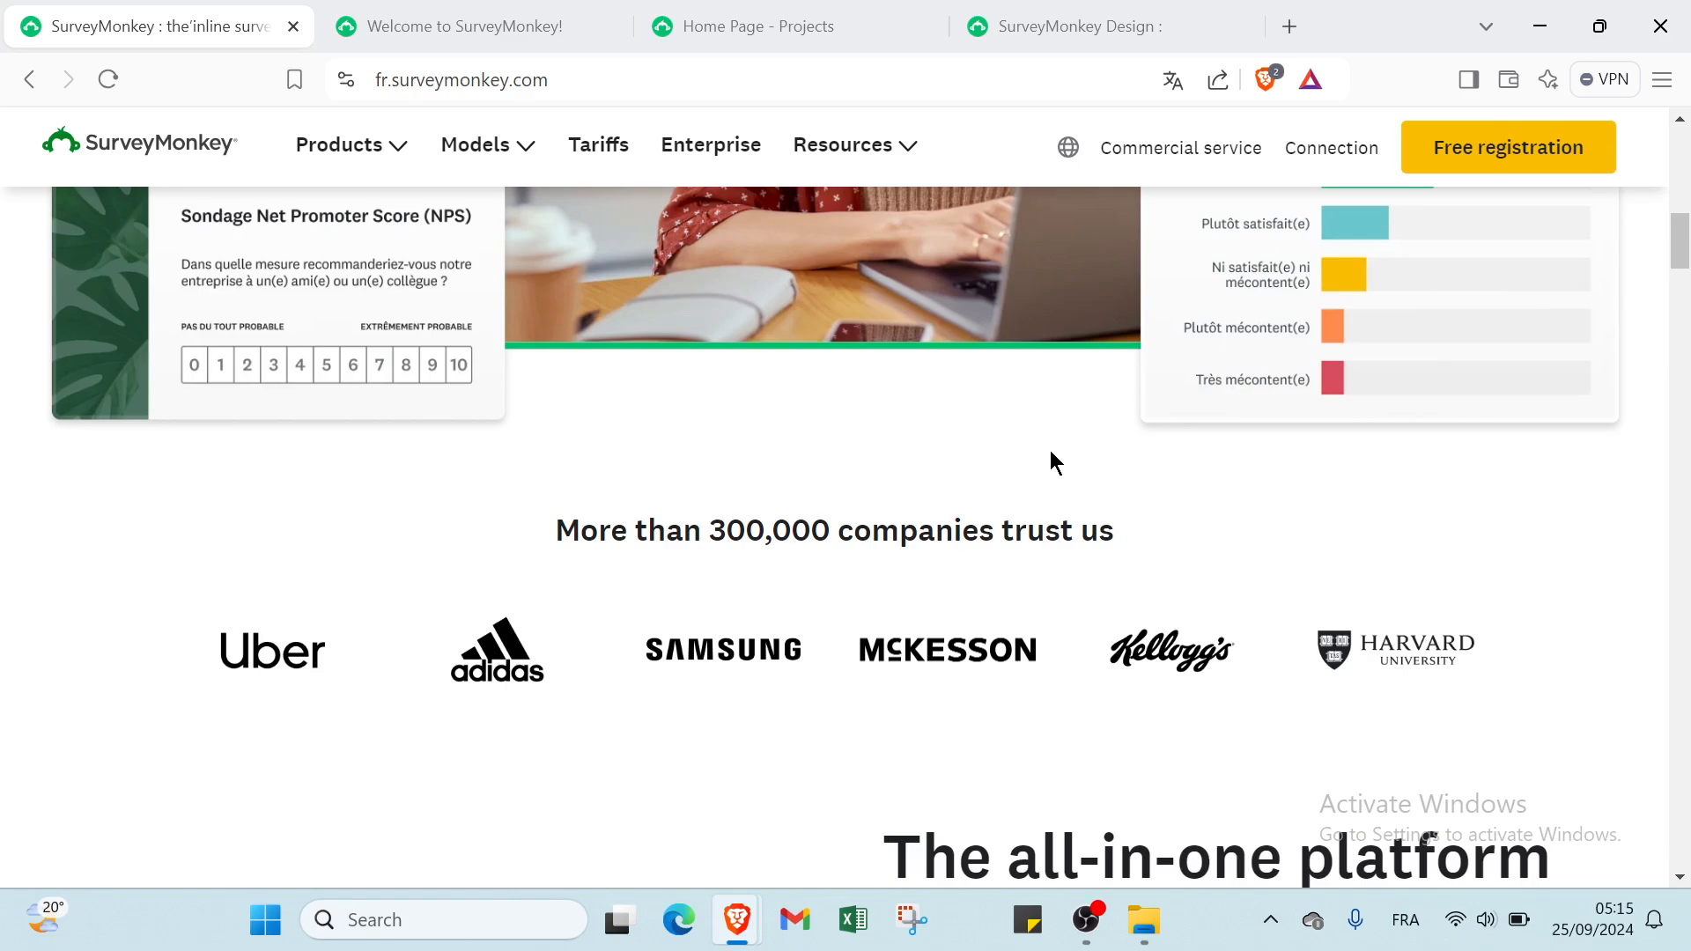
# Look over the SurveyMonkey homepage, covering the registration options, sample survey cards, trusted companies and platform introduction
pyautogui.scroll(-2, 1051, 453)
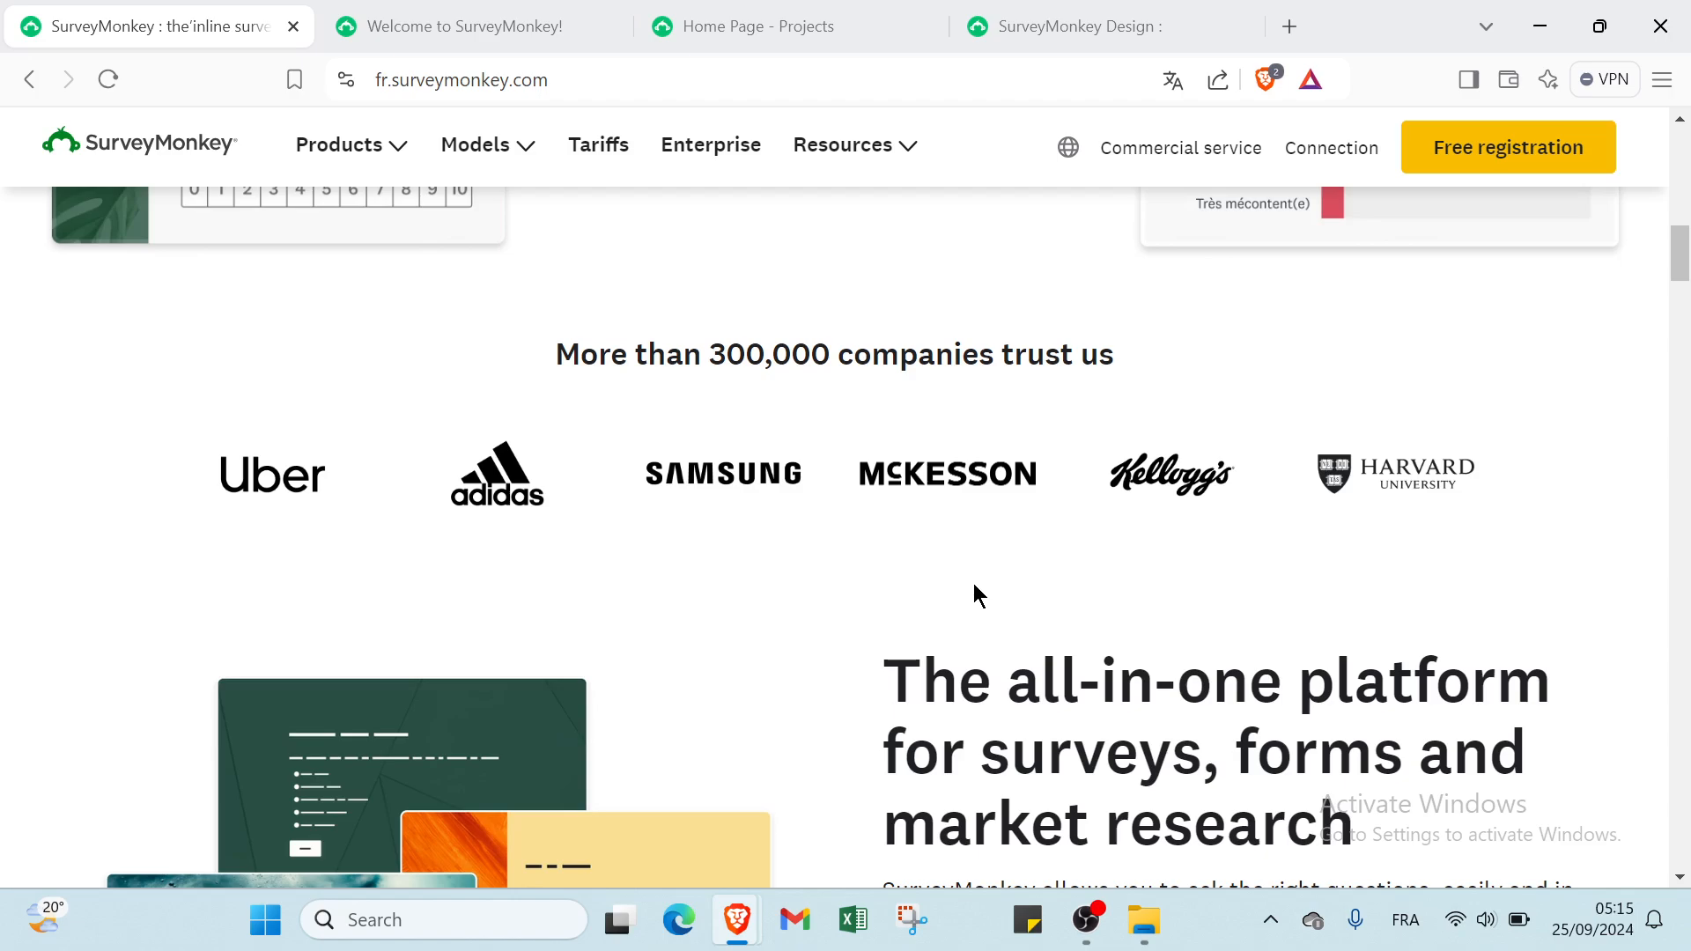
pyautogui.scroll(-2, 974, 592)
pyautogui.scroll(3, 974, 592)
pyautogui.scroll(15, 974, 584)
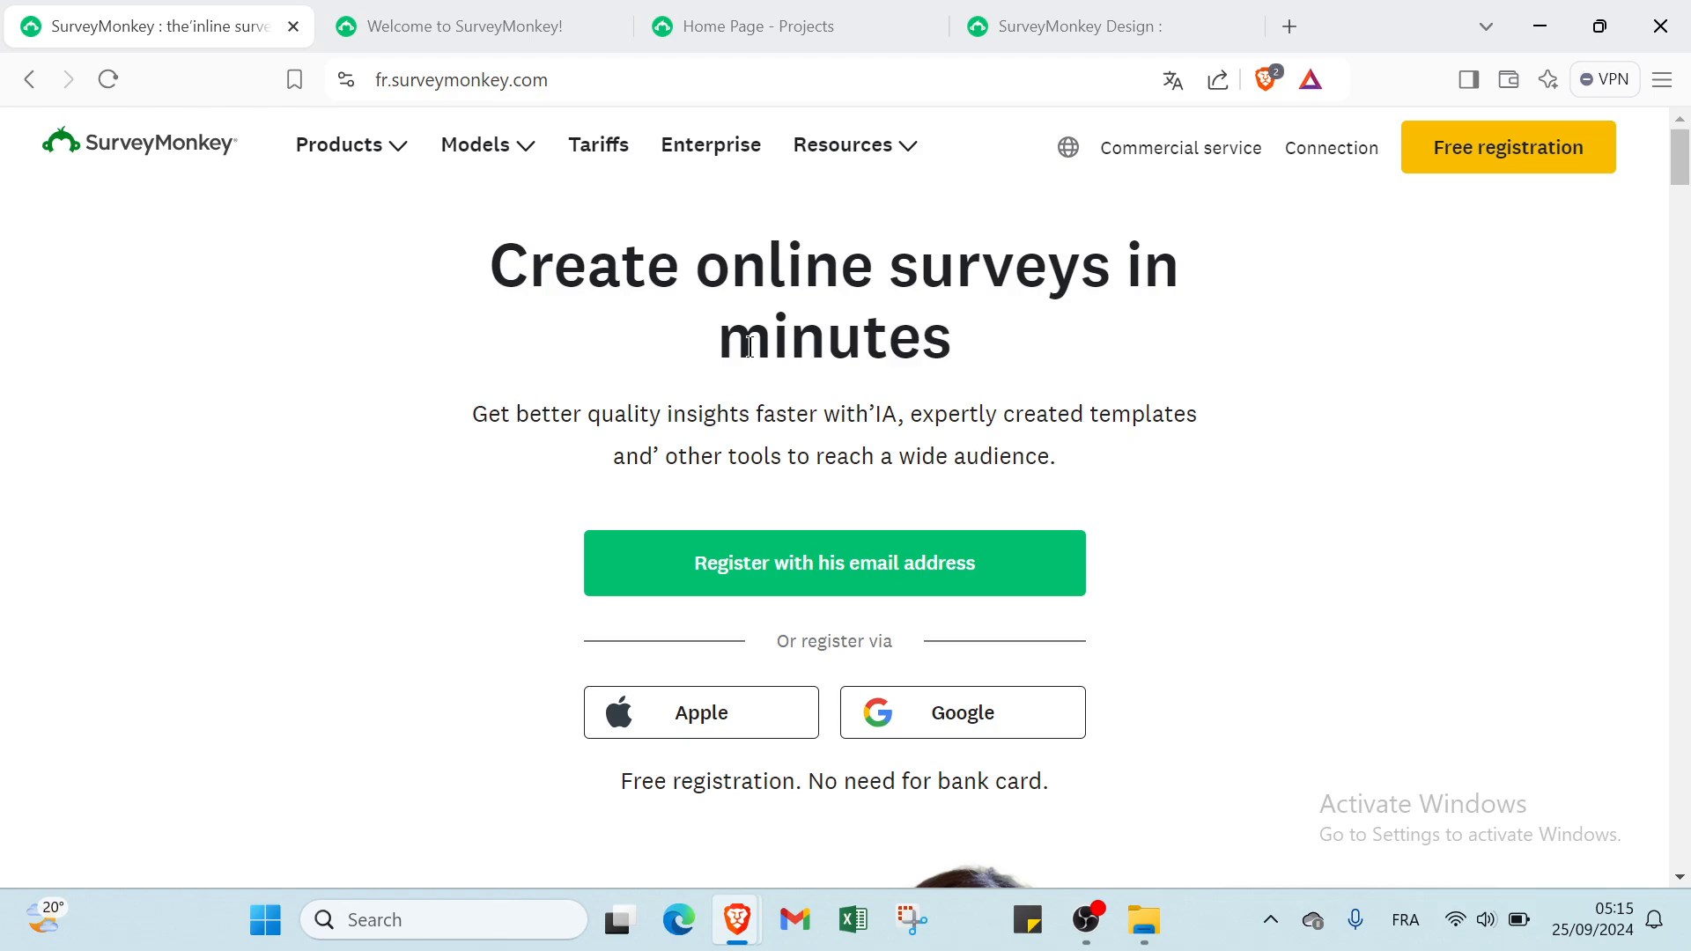
pyautogui.scroll(-4, 748, 352)
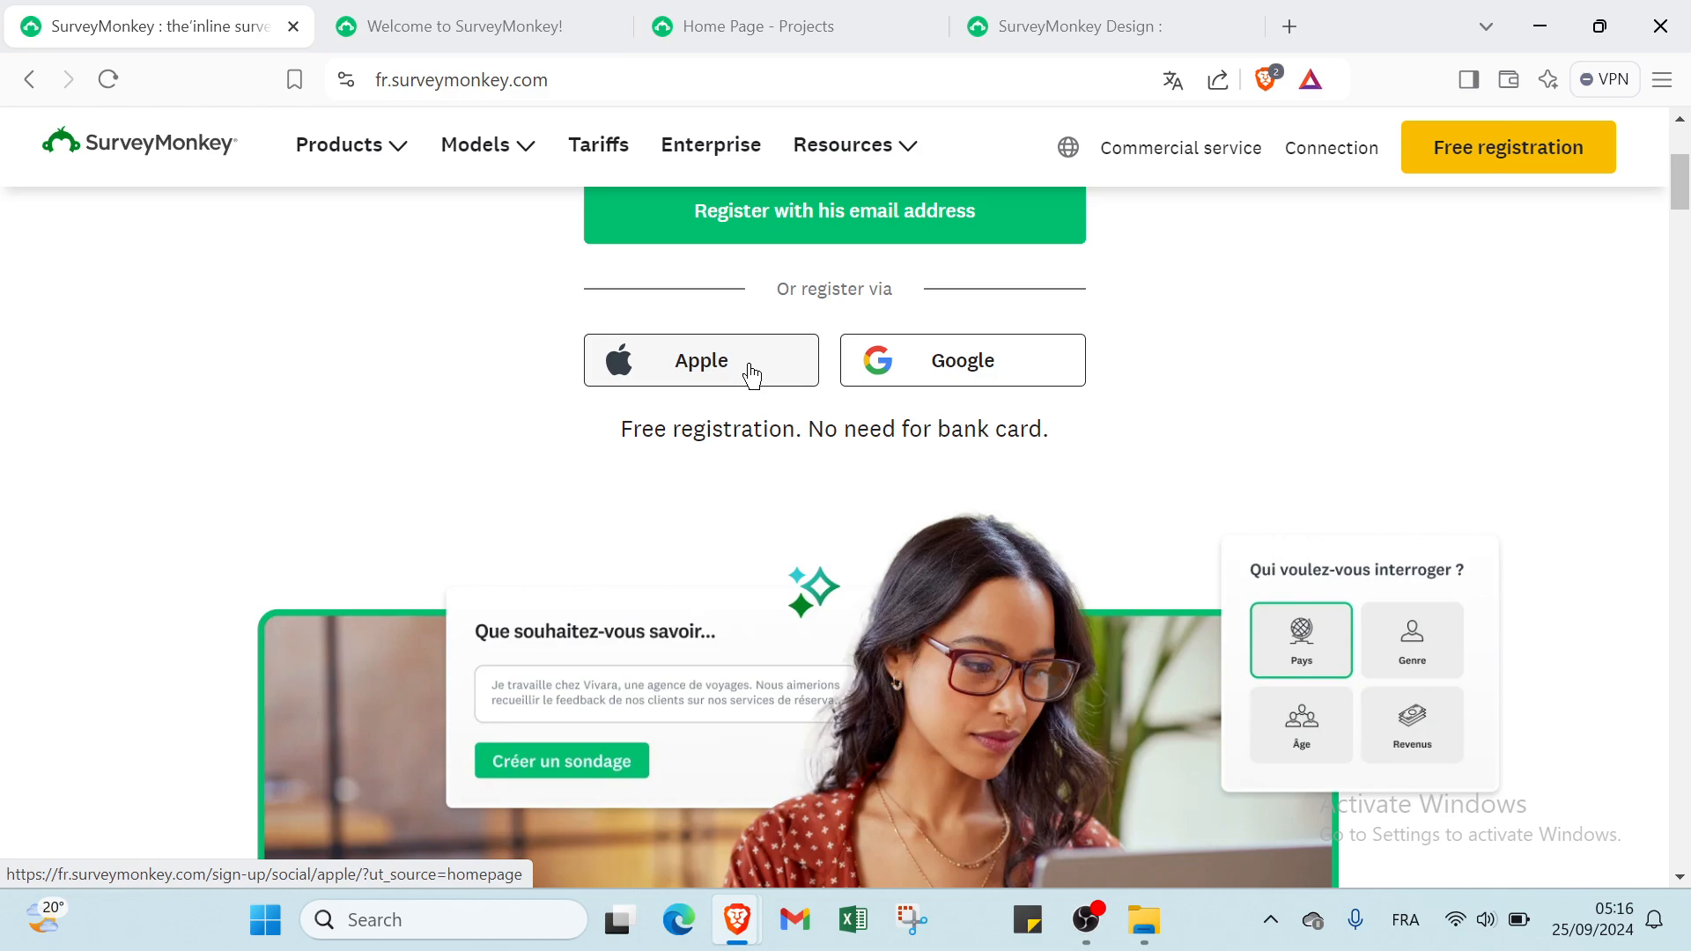
pyautogui.scroll(-3, 751, 374)
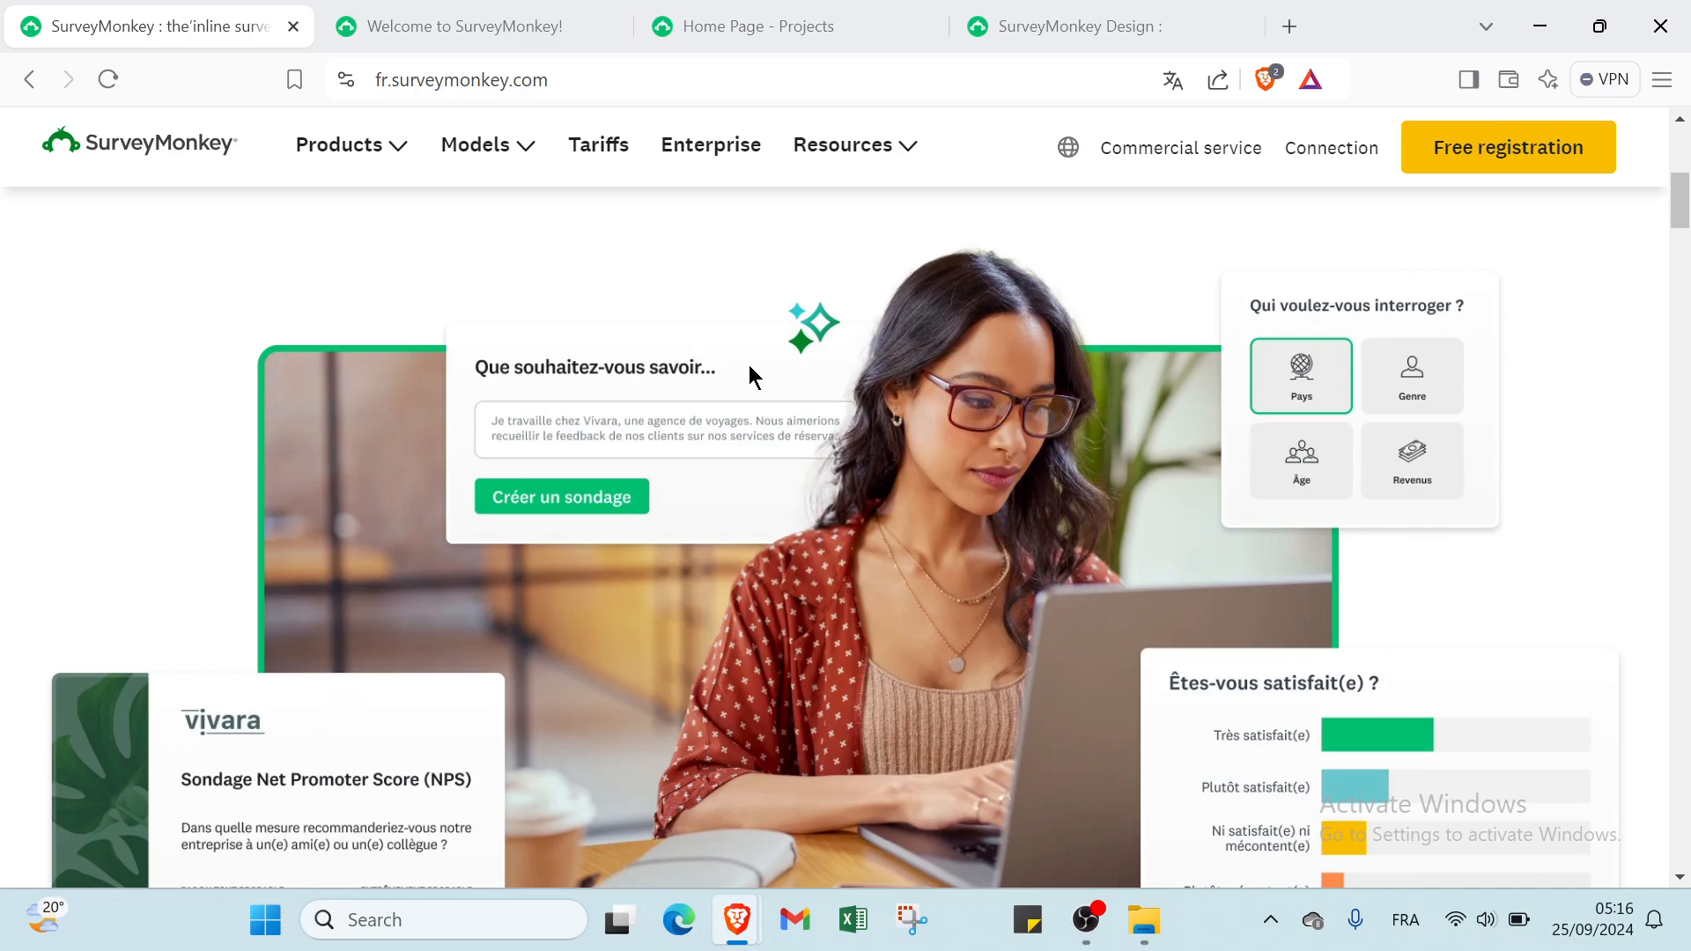
pyautogui.scroll(-7, 748, 364)
pyautogui.scroll(5, 749, 365)
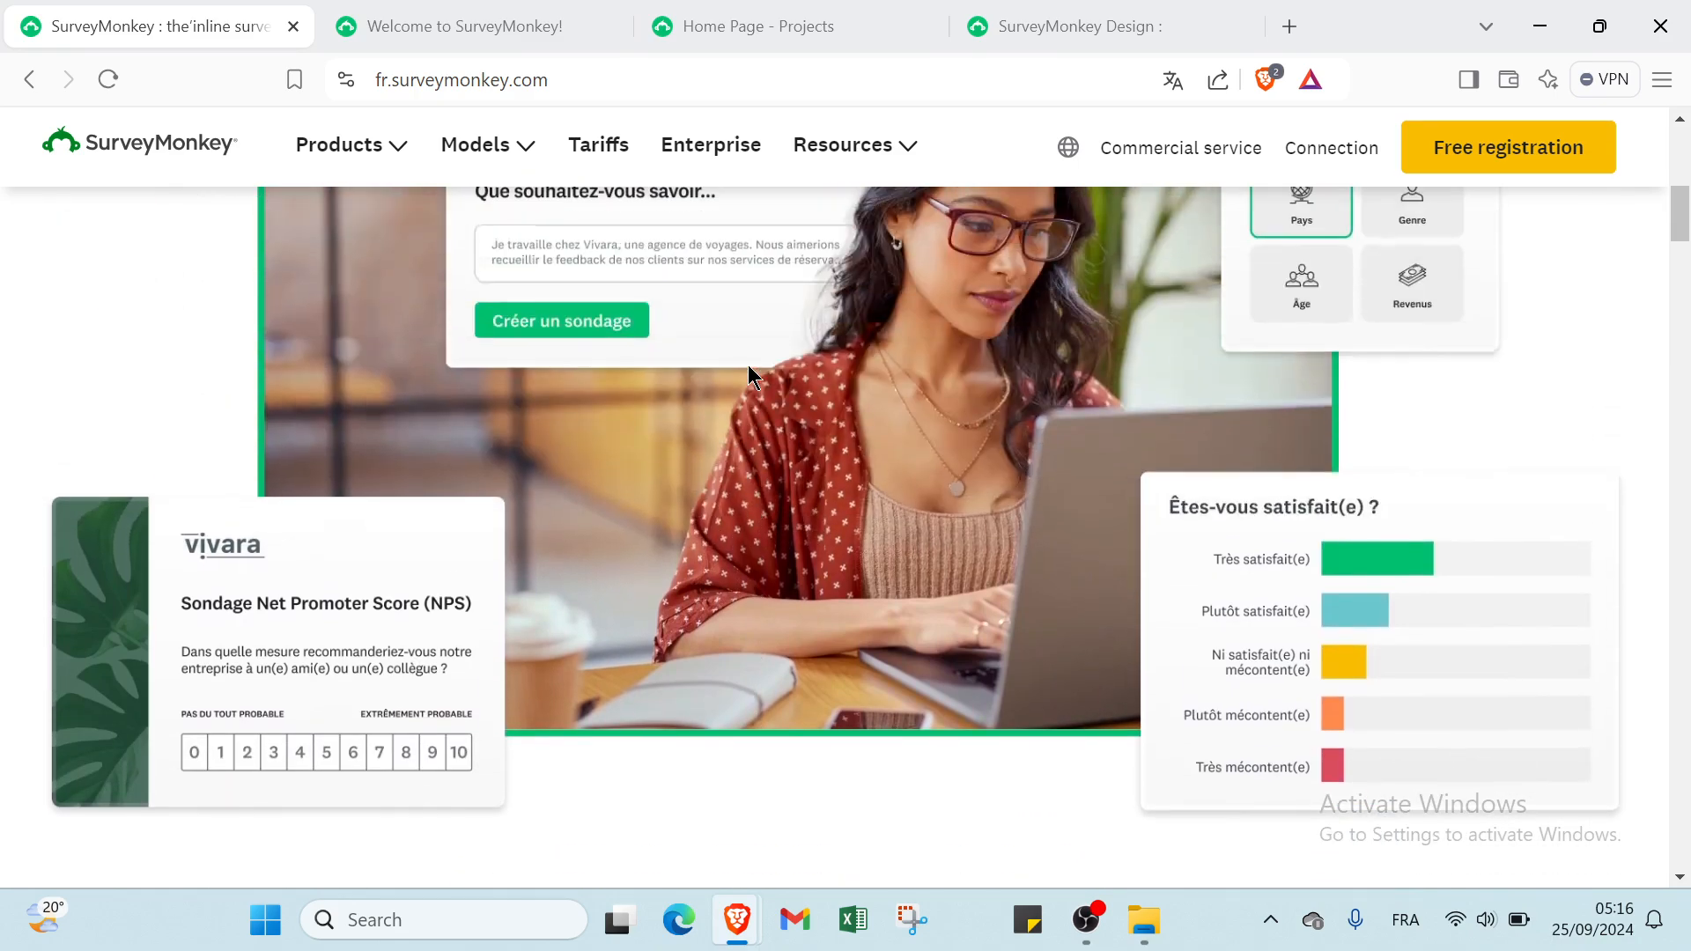
pyautogui.scroll(5, 748, 371)
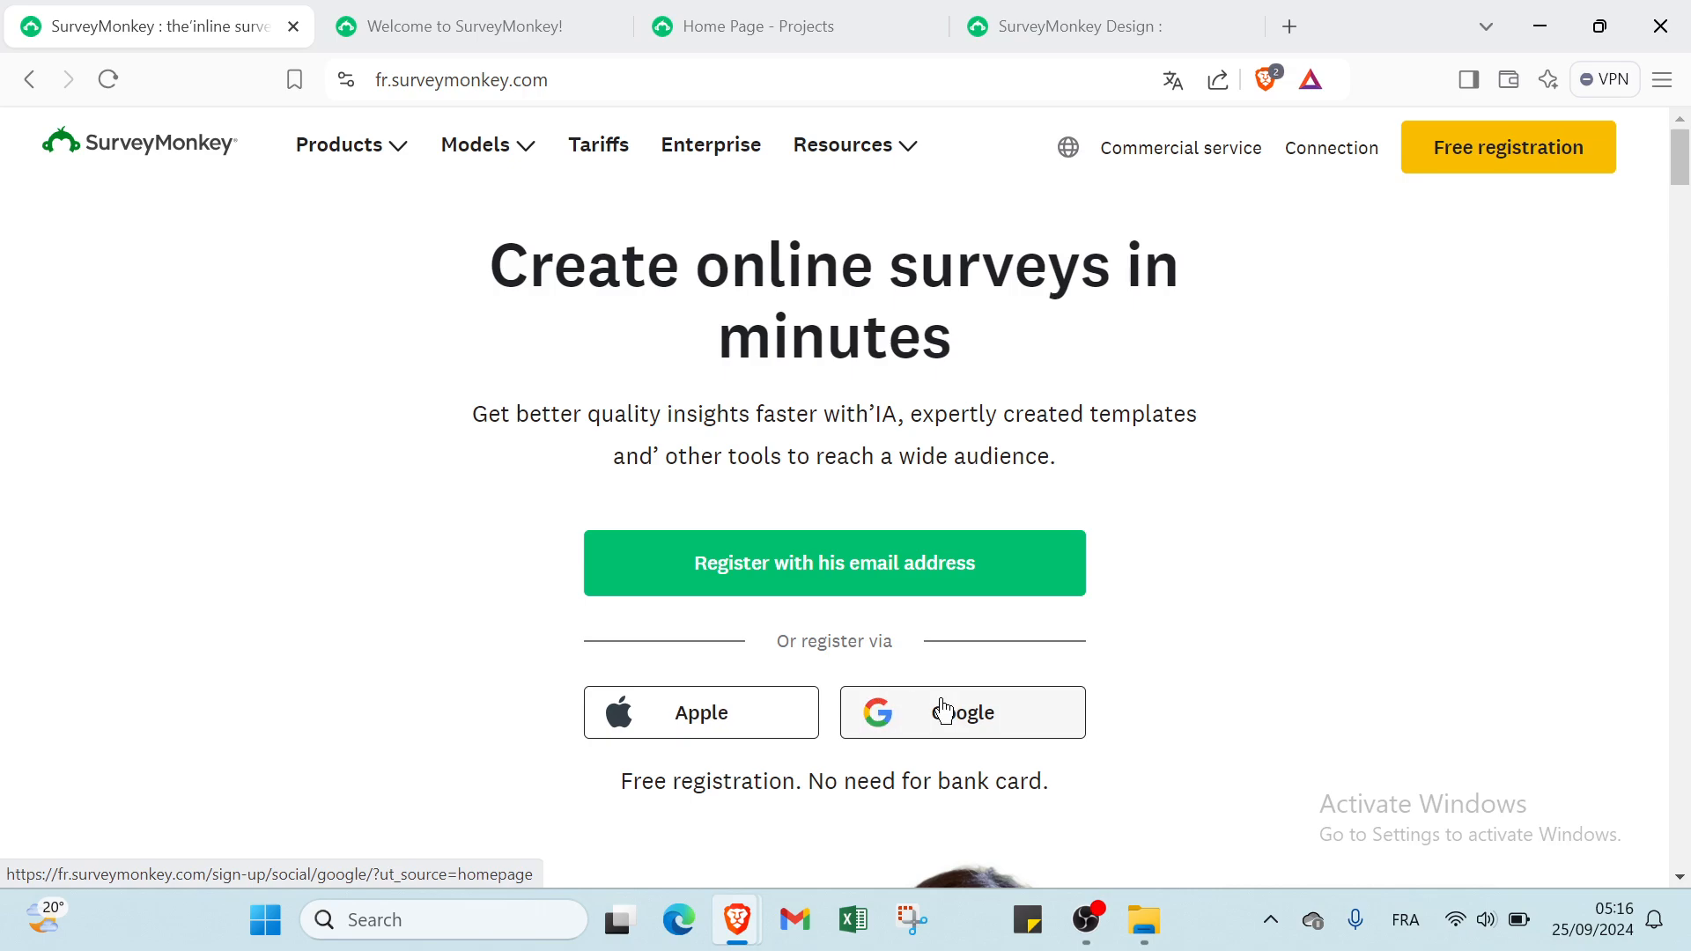
# Review the open SurveyMonkey pages in turn: the welcome questionnaire, the home page with its survey creation options, and the Untitled survey's design page
pyautogui.click(498, 15)
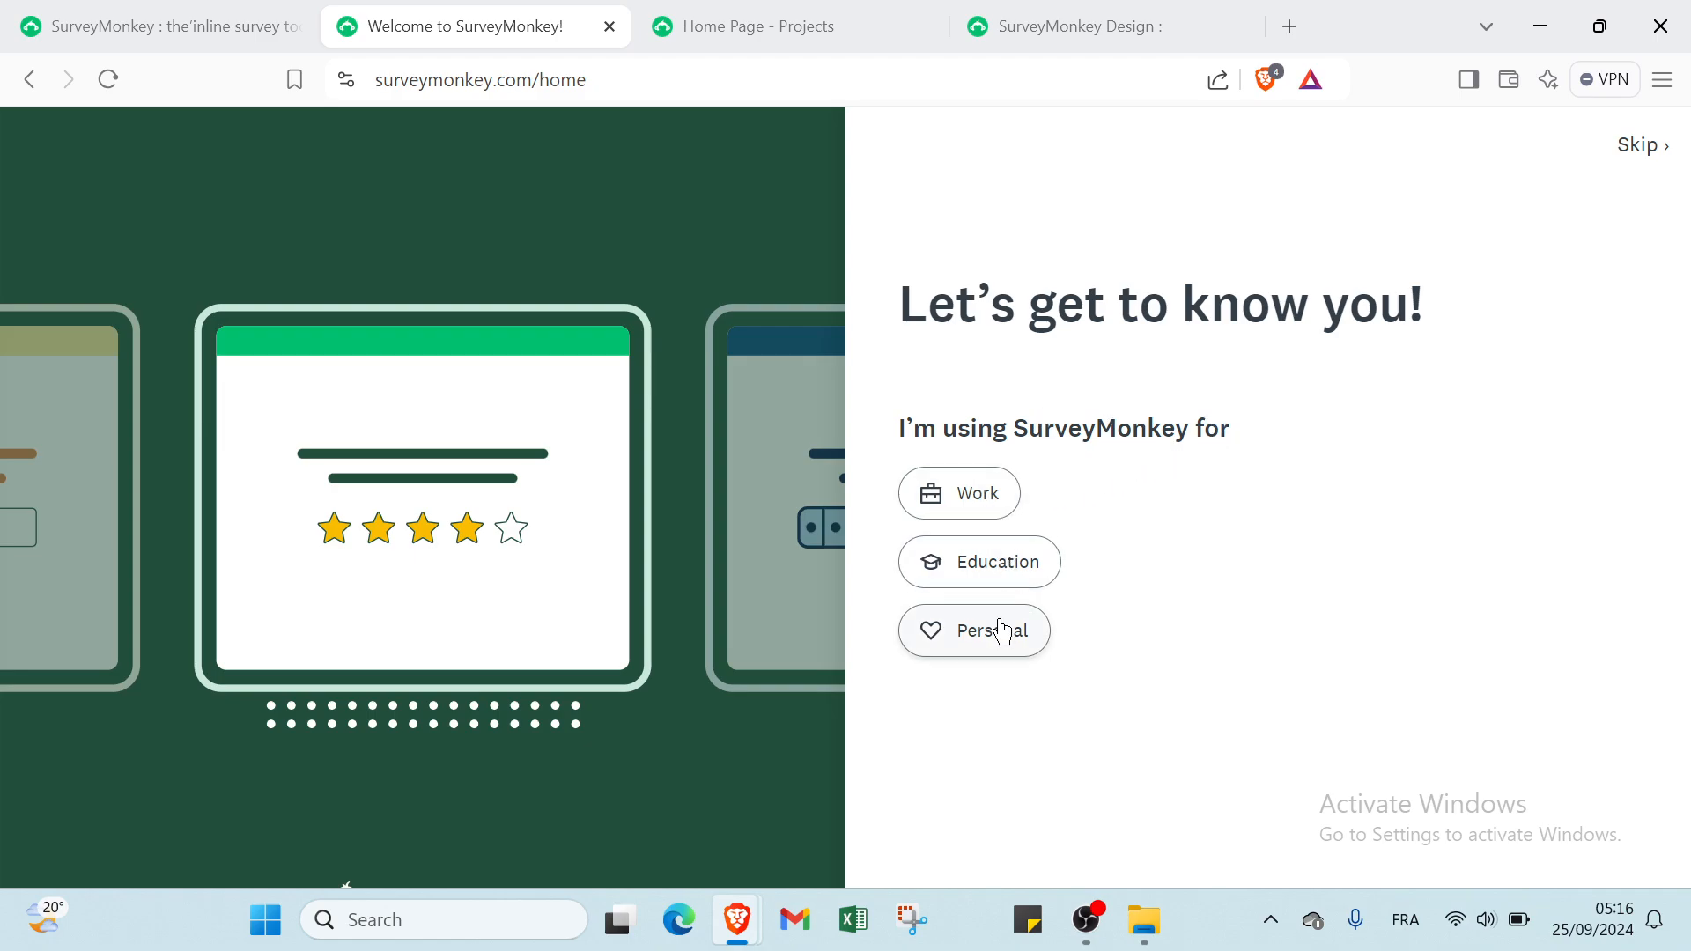
pyautogui.click(775, 27)
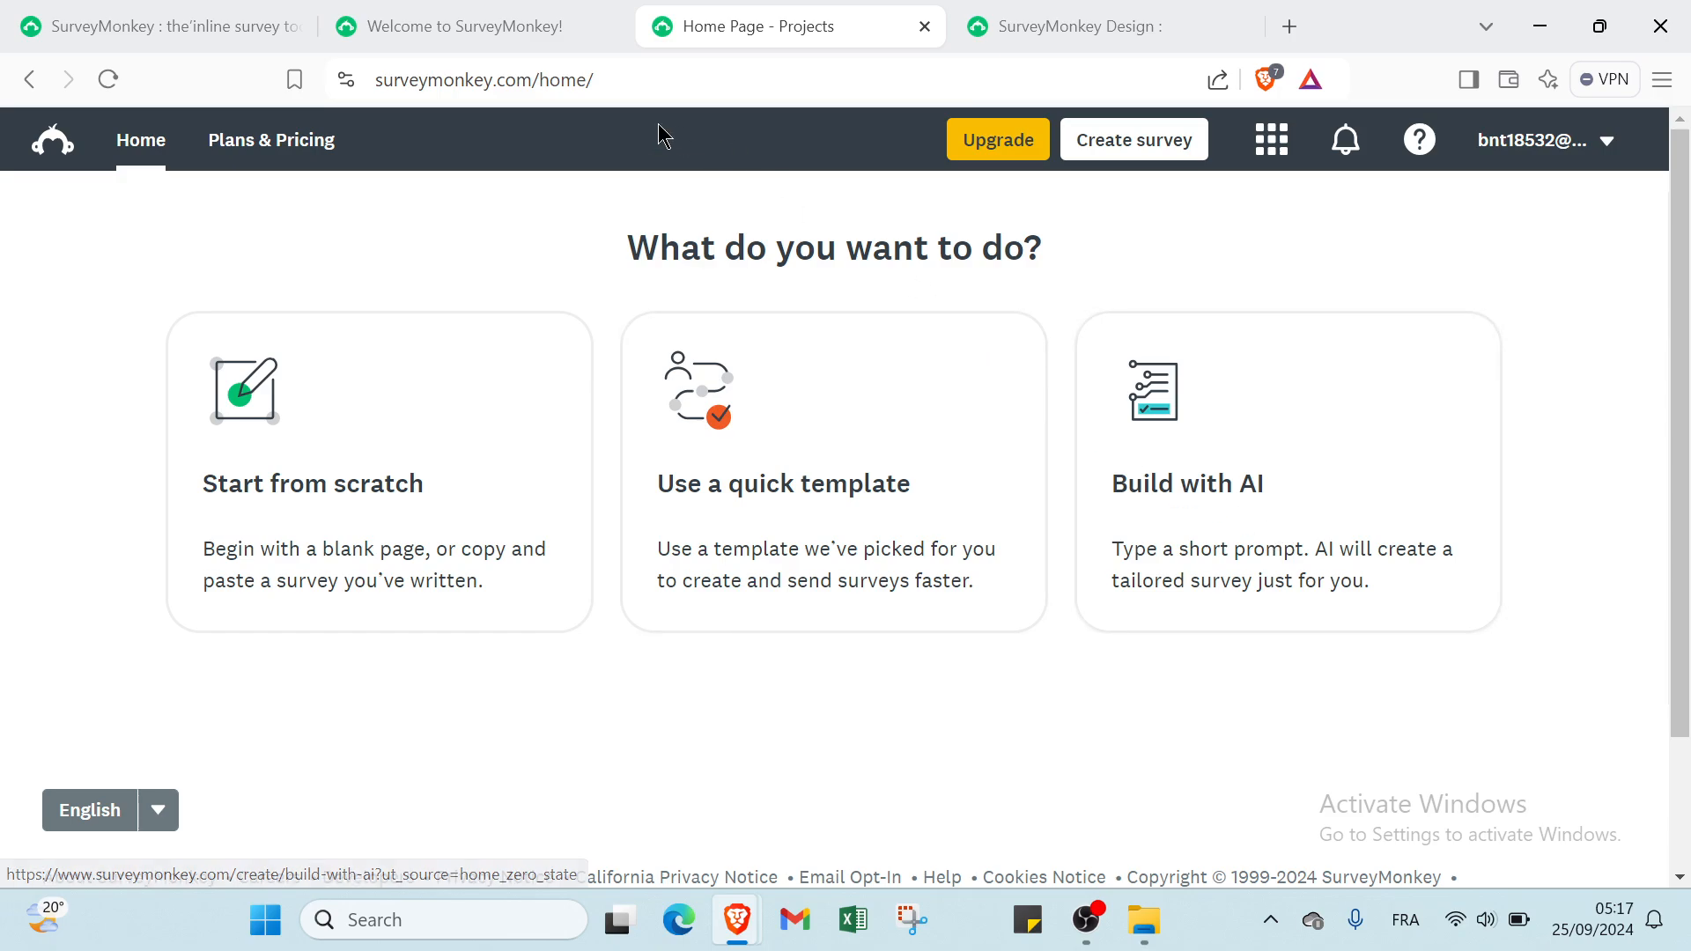
pyautogui.click(1039, 39)
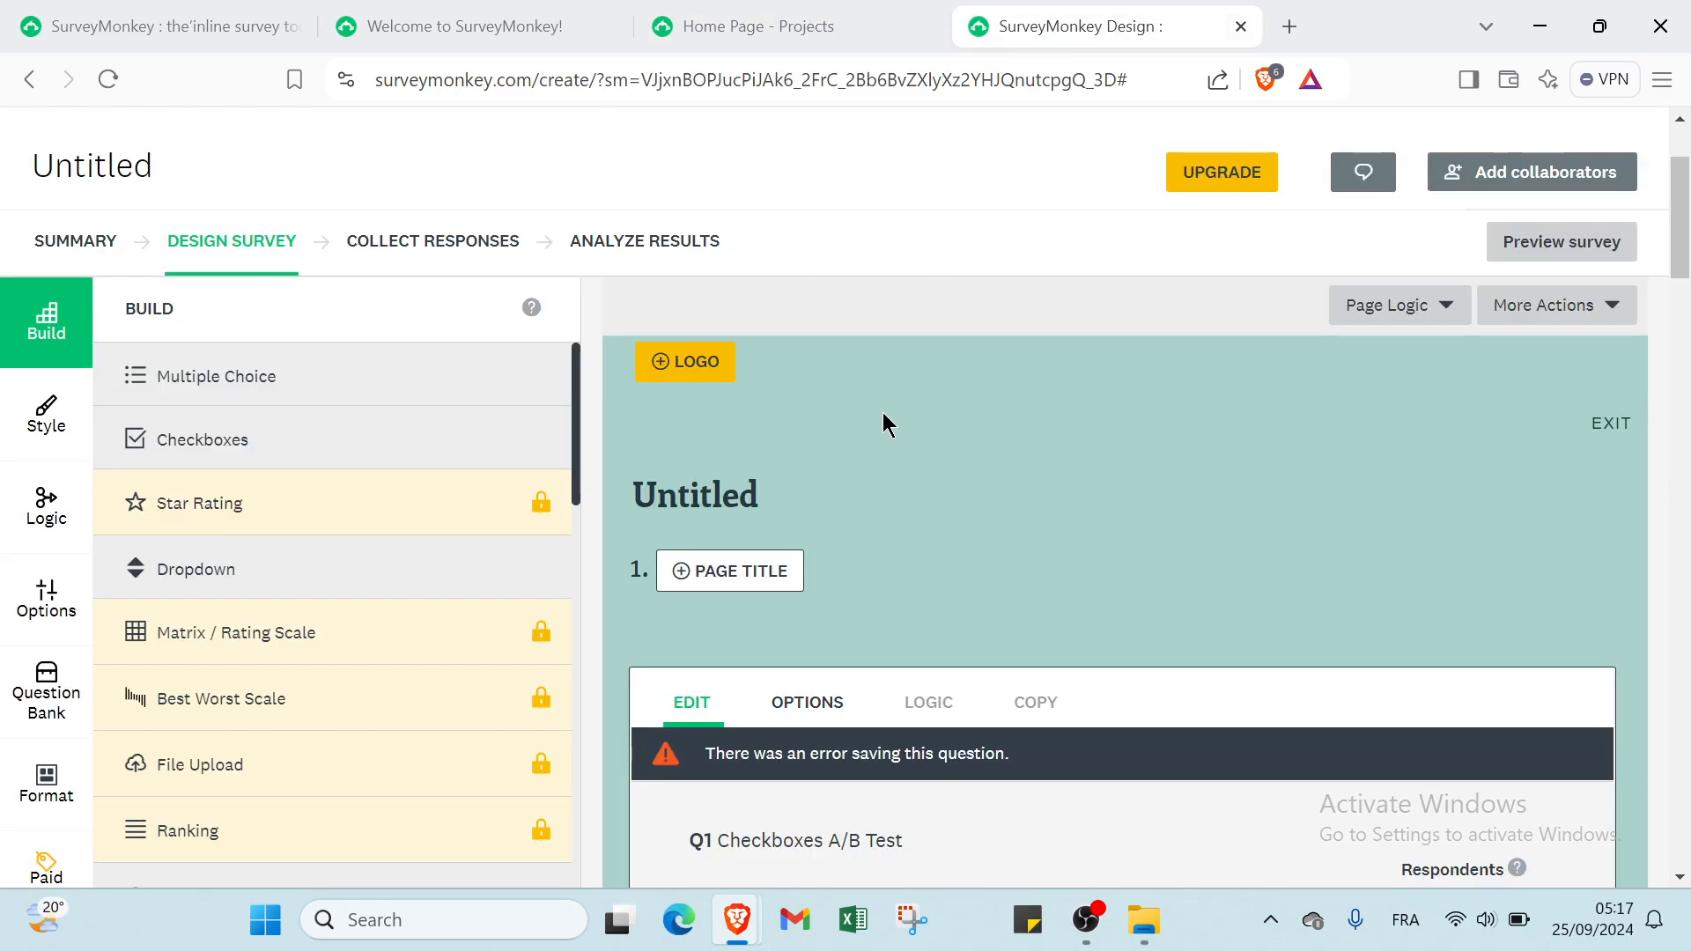
pyautogui.scroll(2, 882, 424)
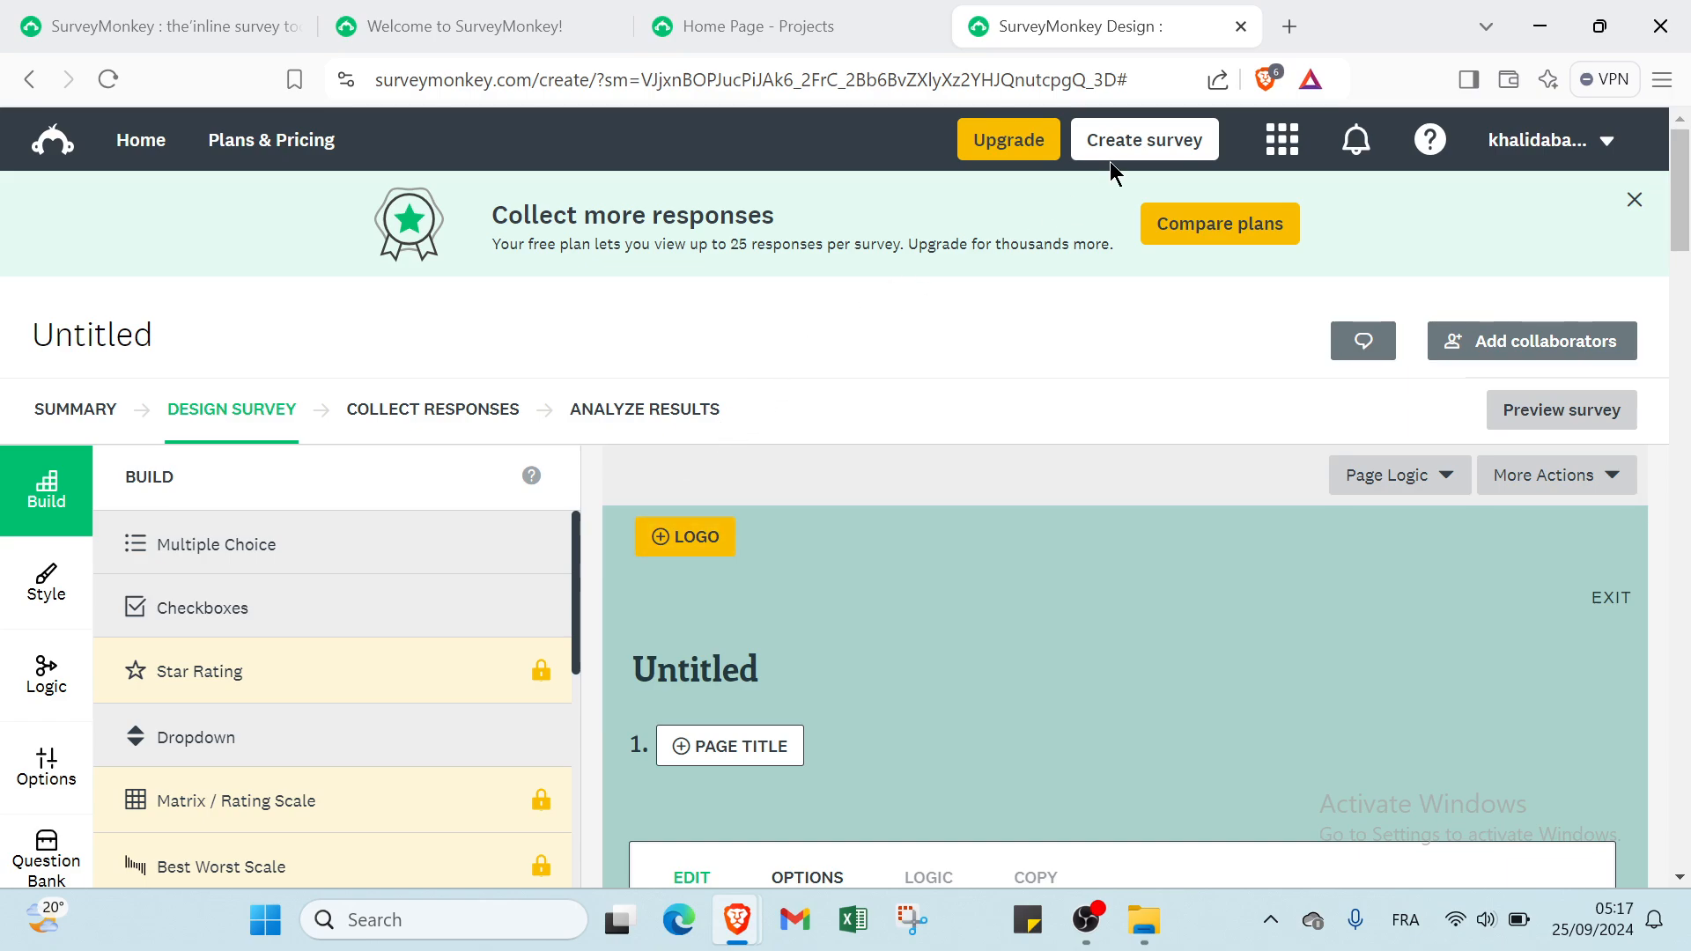
# Return to the SurveyMonkey homepage and examine the sample survey cards, company logos and all-in-one platform section
pyautogui.click(205, 10)
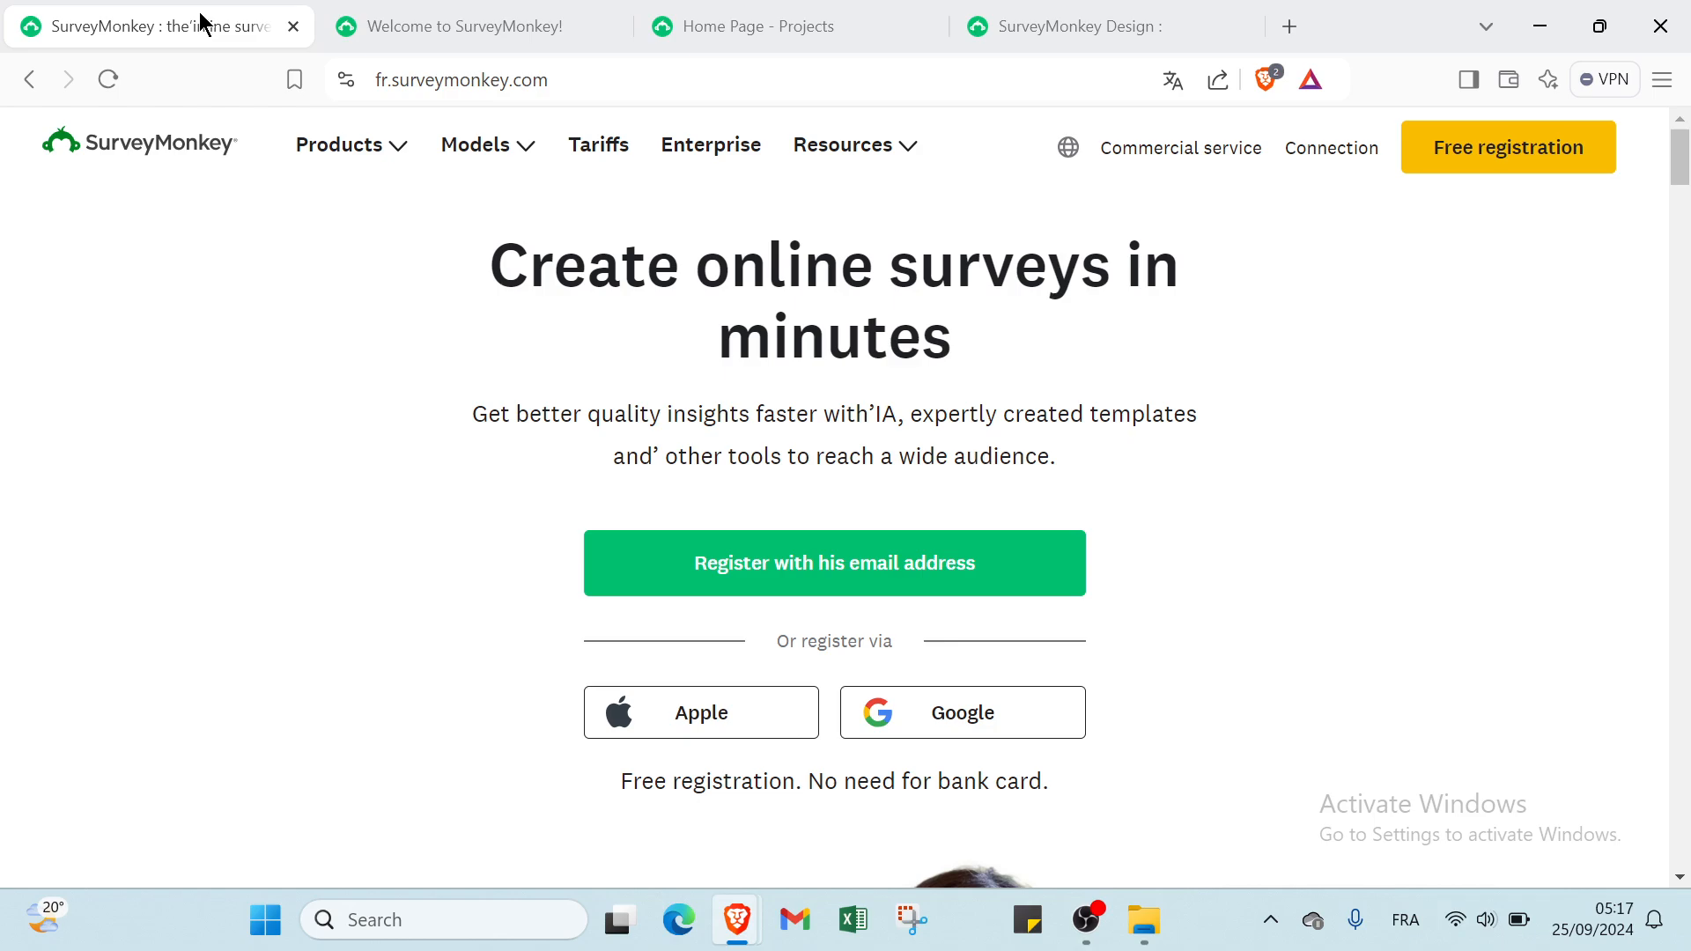
pyautogui.scroll(-3, 216, 180)
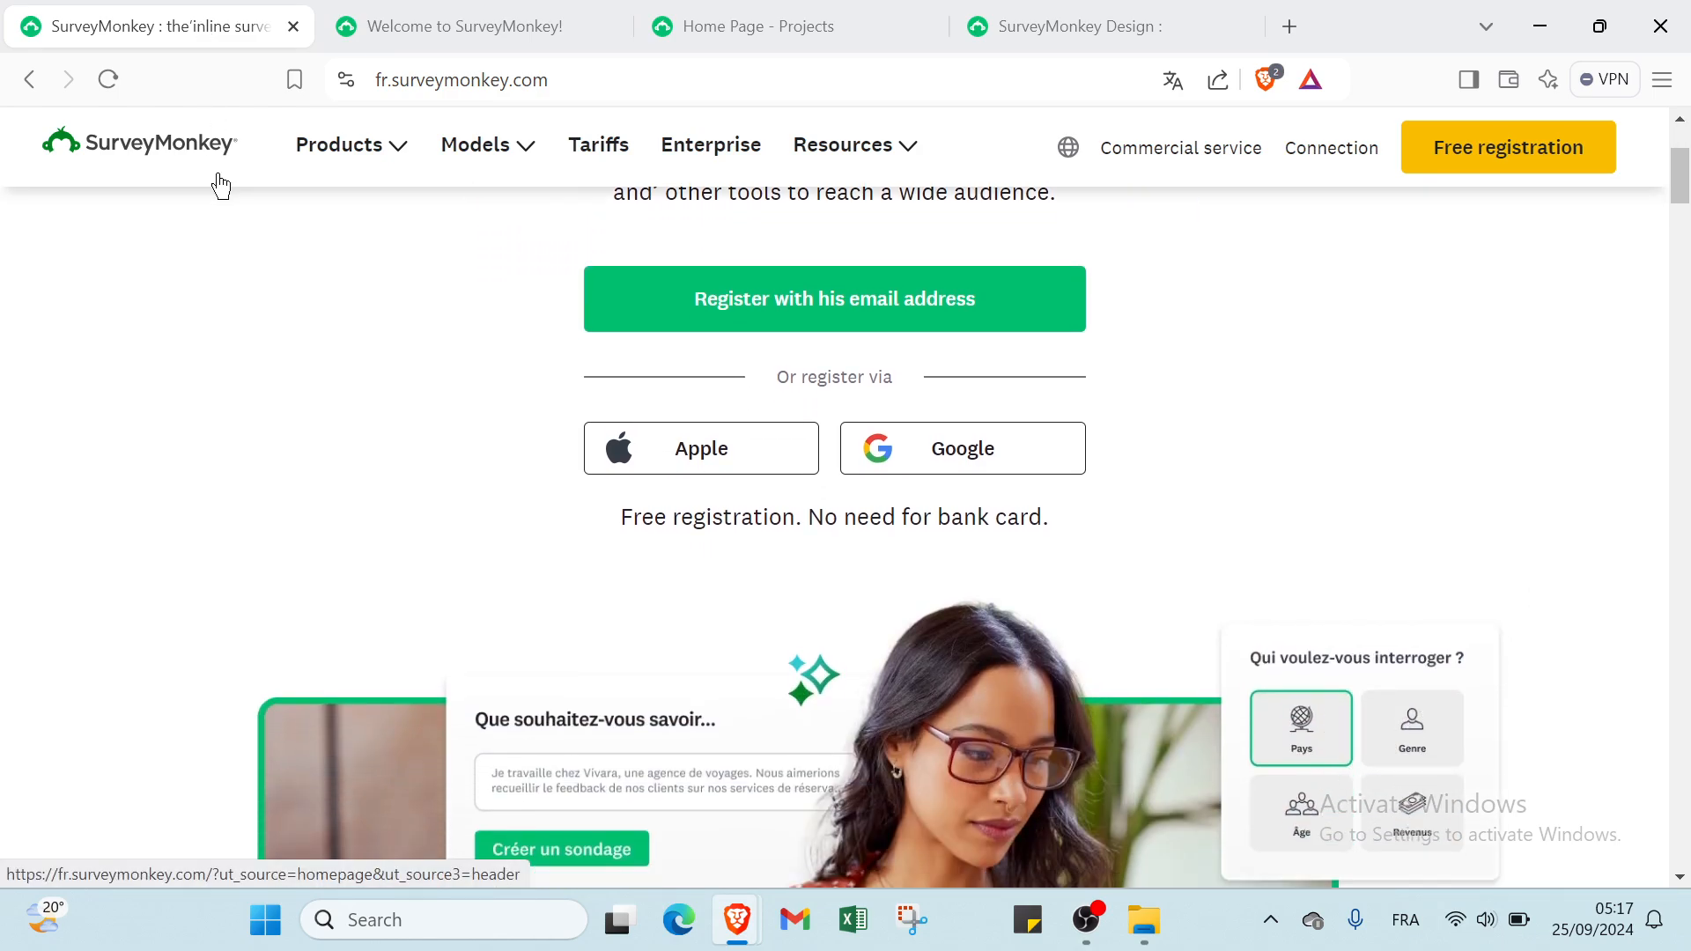
pyautogui.scroll(-2, 220, 185)
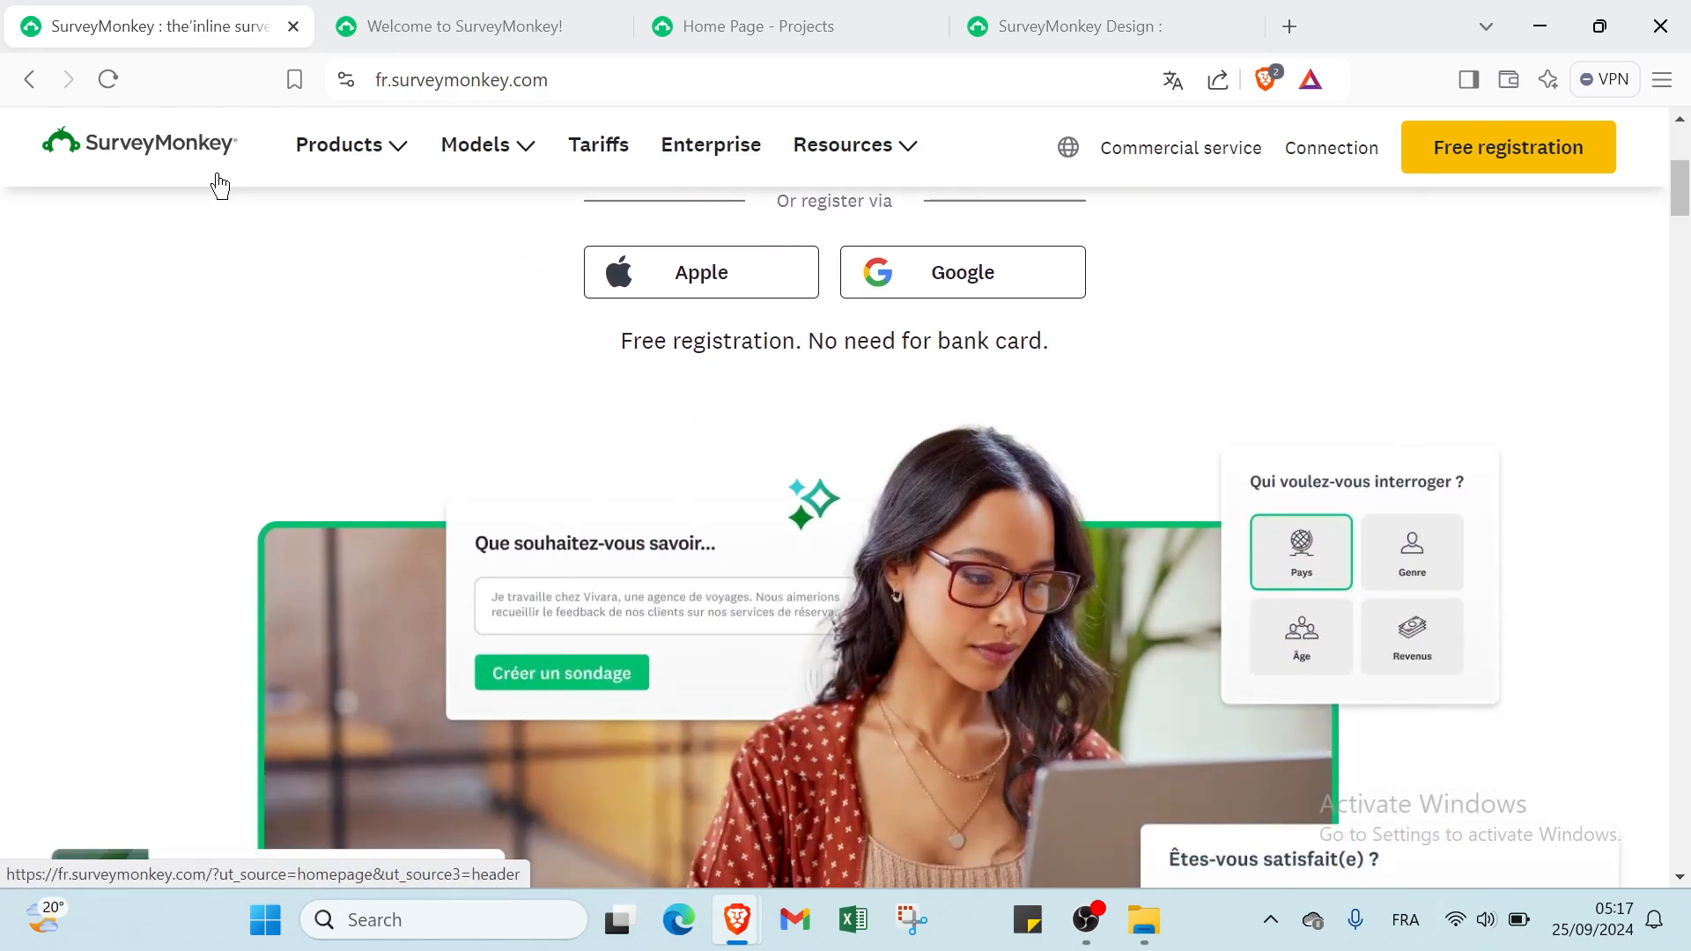
pyautogui.scroll(-1, 217, 187)
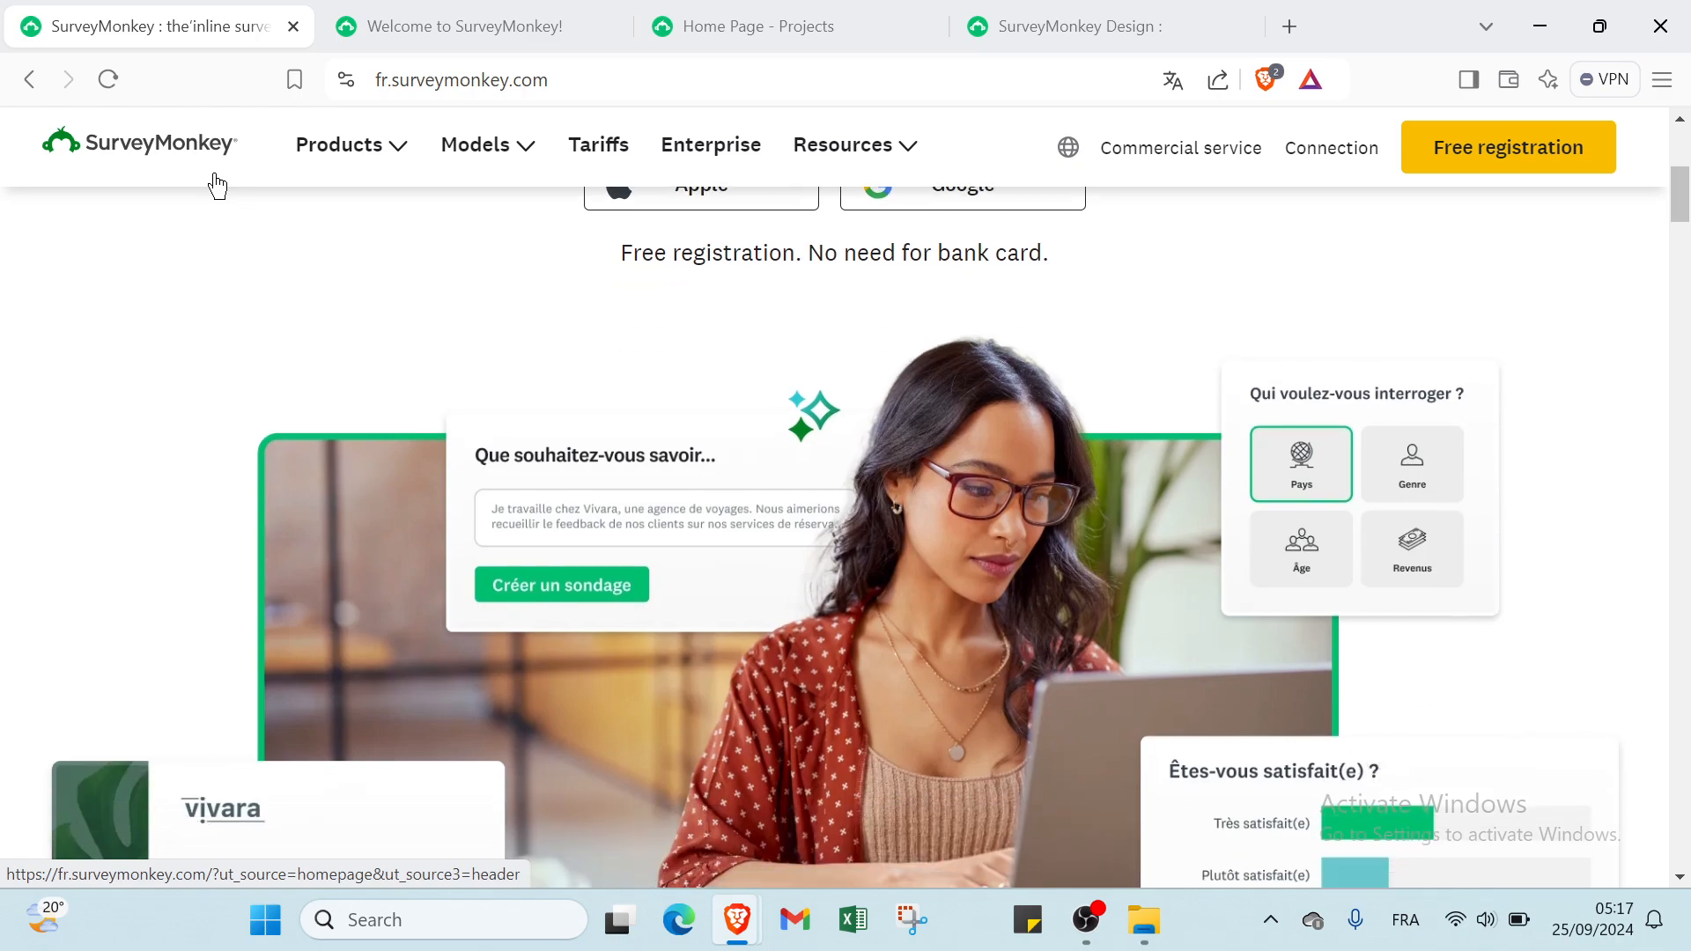
pyautogui.scroll(-2, 217, 187)
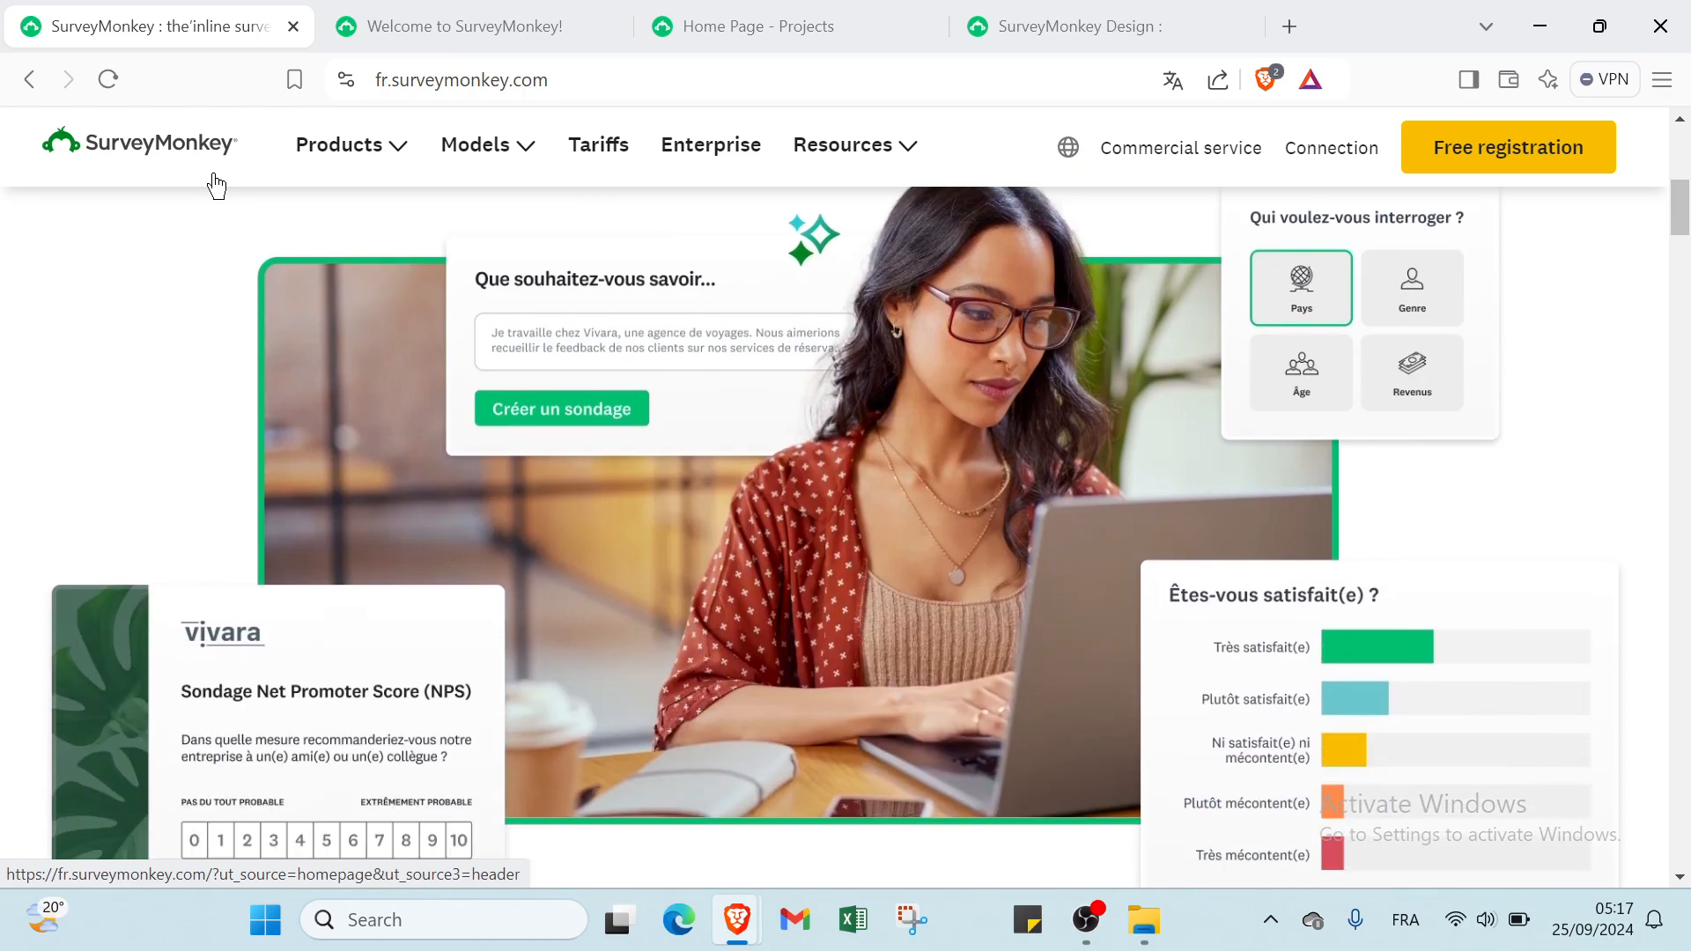
pyautogui.scroll(-4, 218, 186)
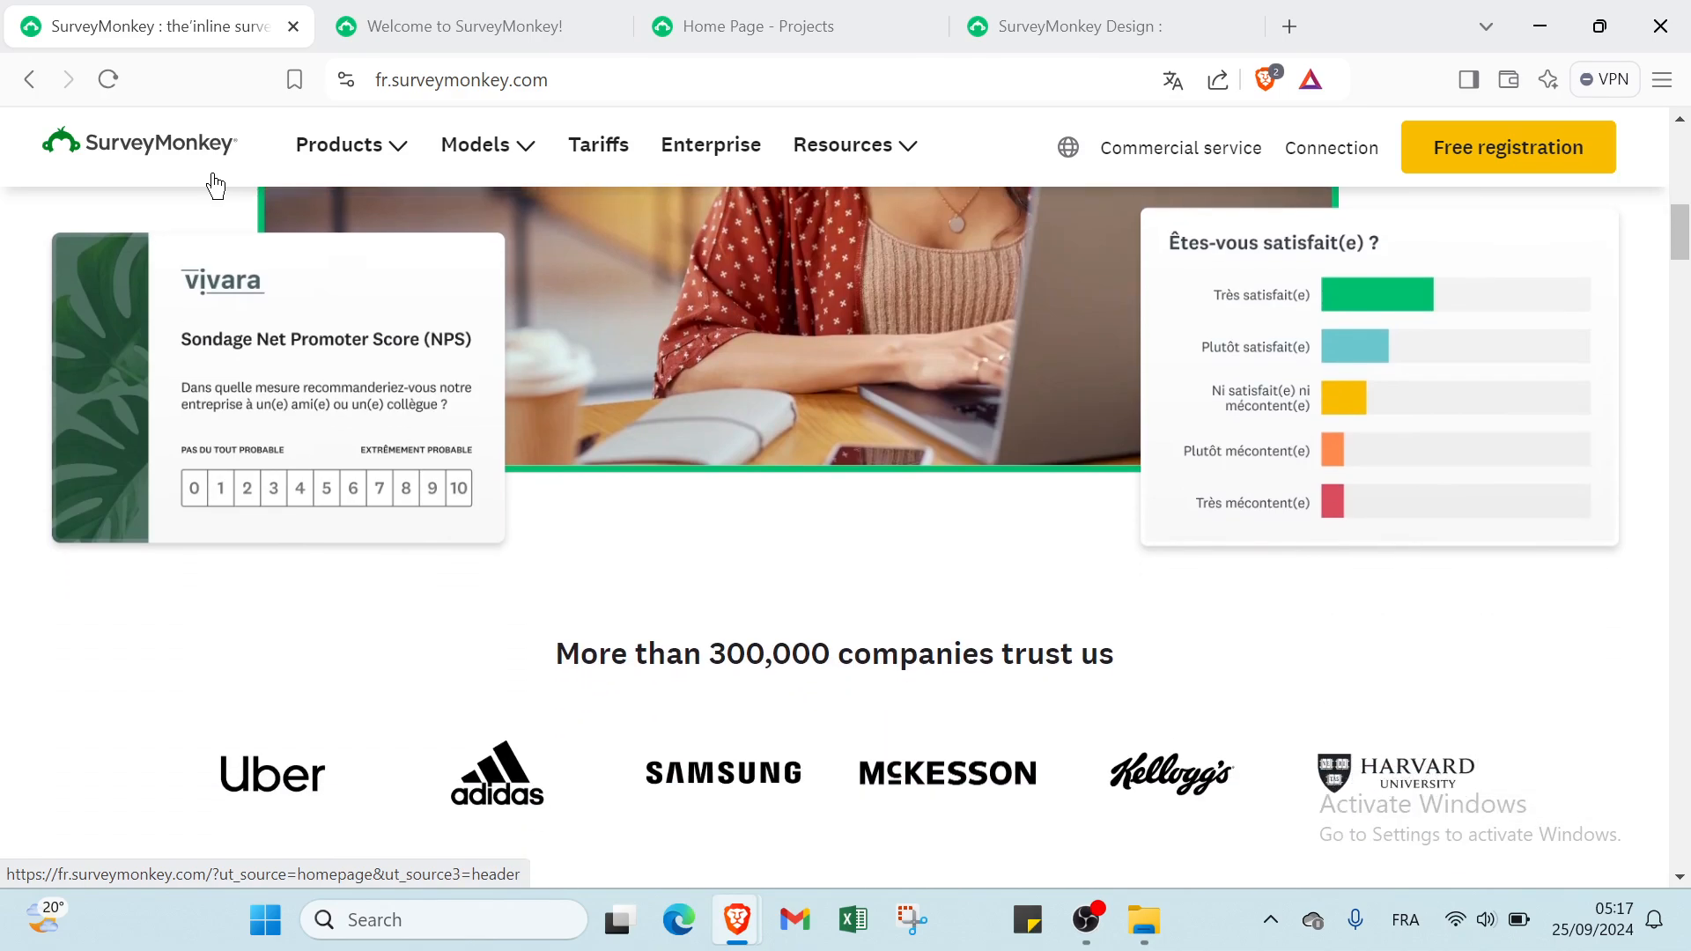
pyautogui.scroll(-2, 209, 176)
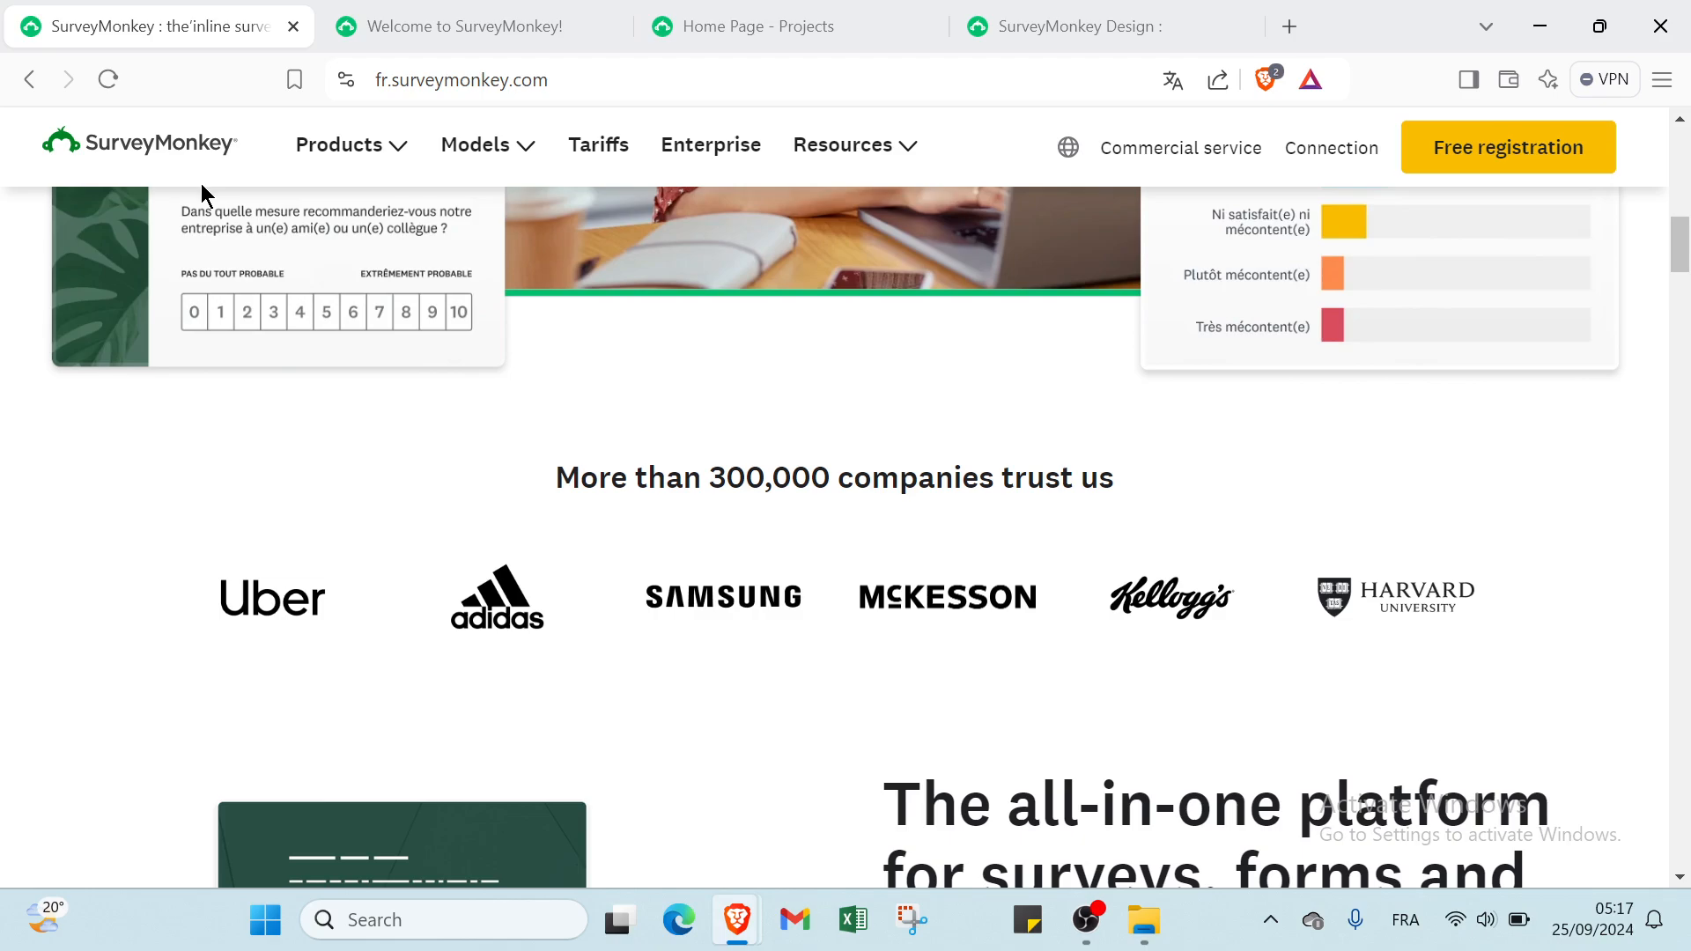
pyautogui.scroll(-4, 202, 185)
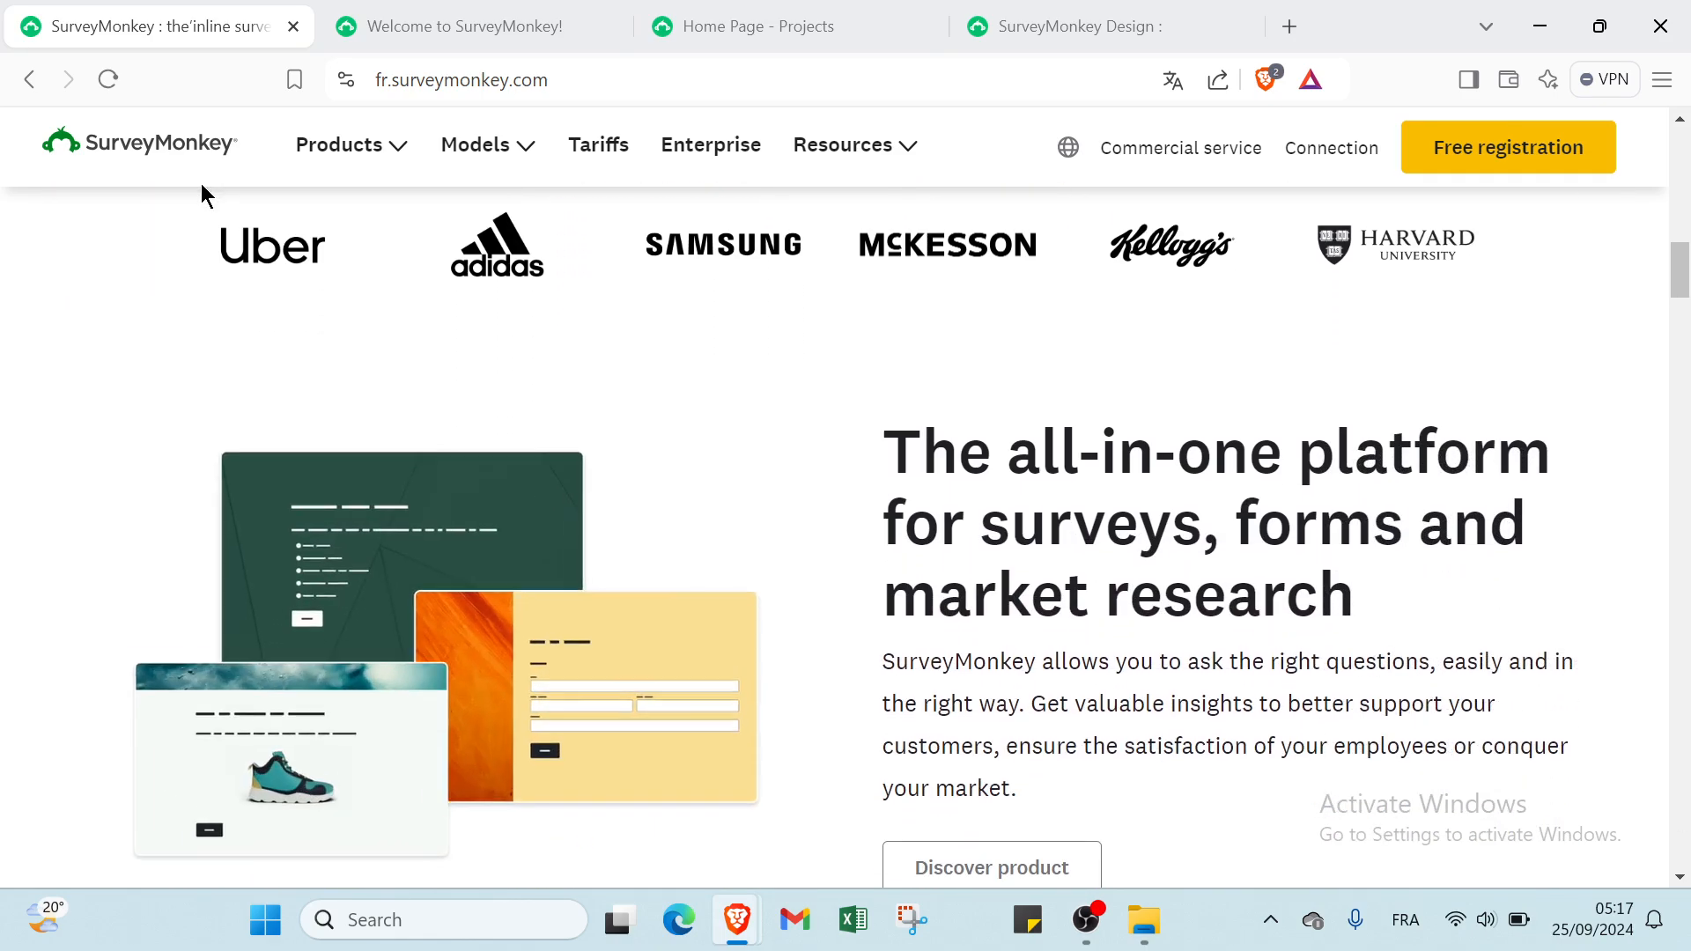
pyautogui.scroll(-2, 201, 185)
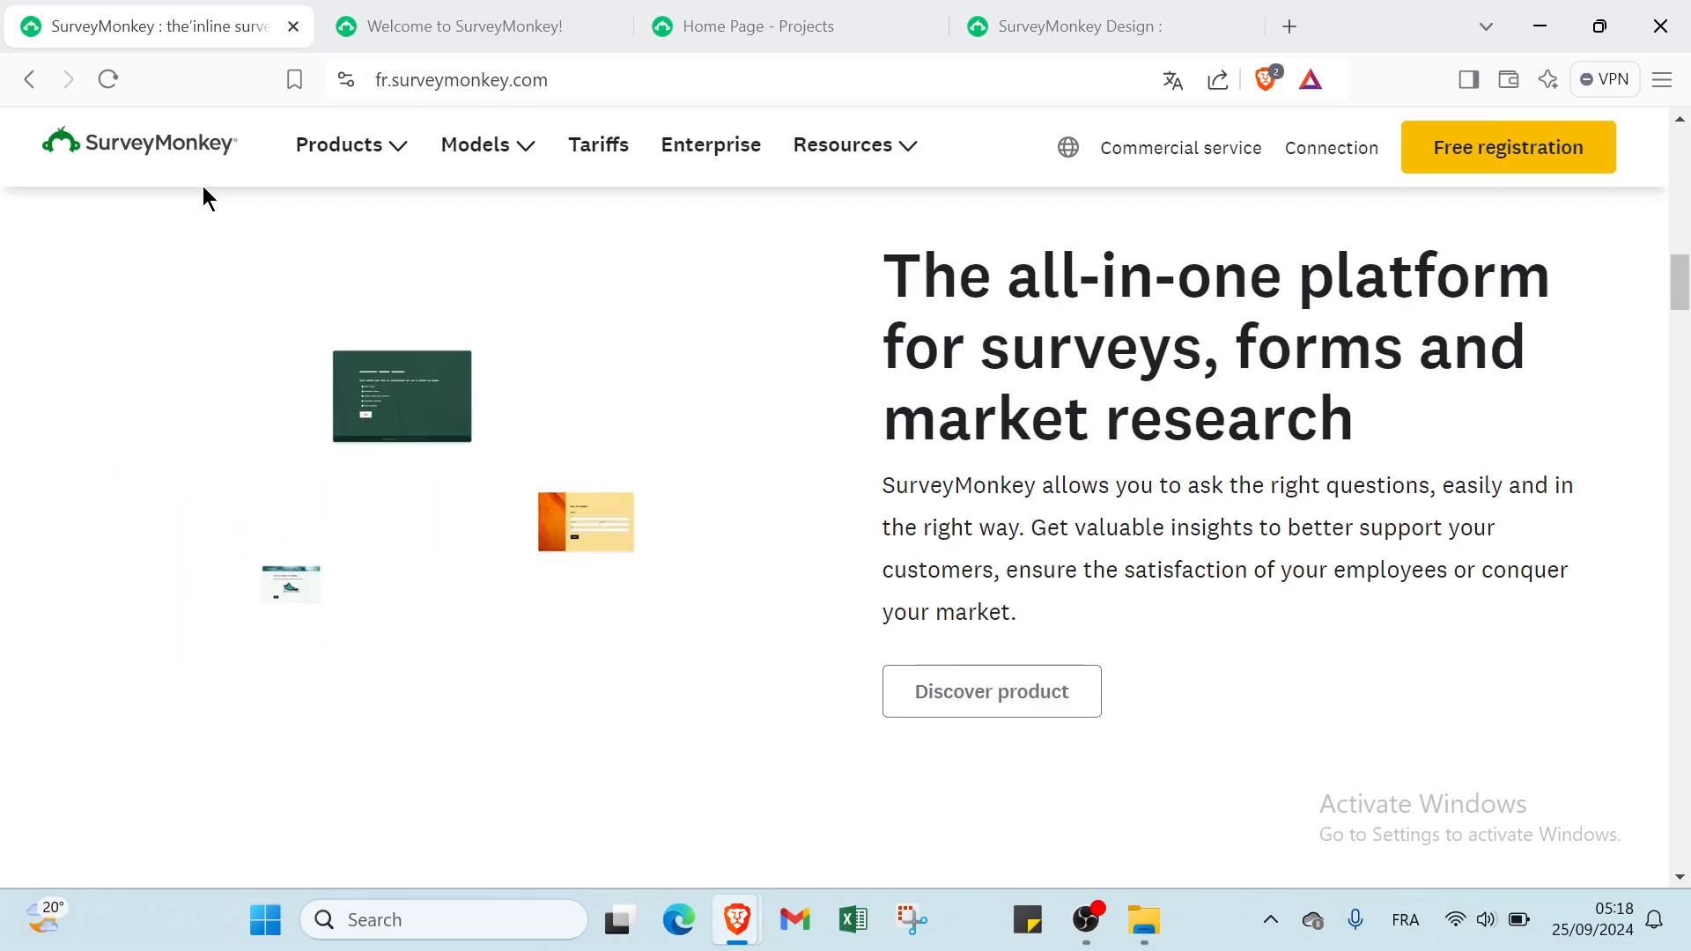
# Examine the homepage's team solutions and insights-into-actions sections, then return to the registration options
pyautogui.scroll(-2, 202, 188)
pyautogui.scroll(-2, 203, 188)
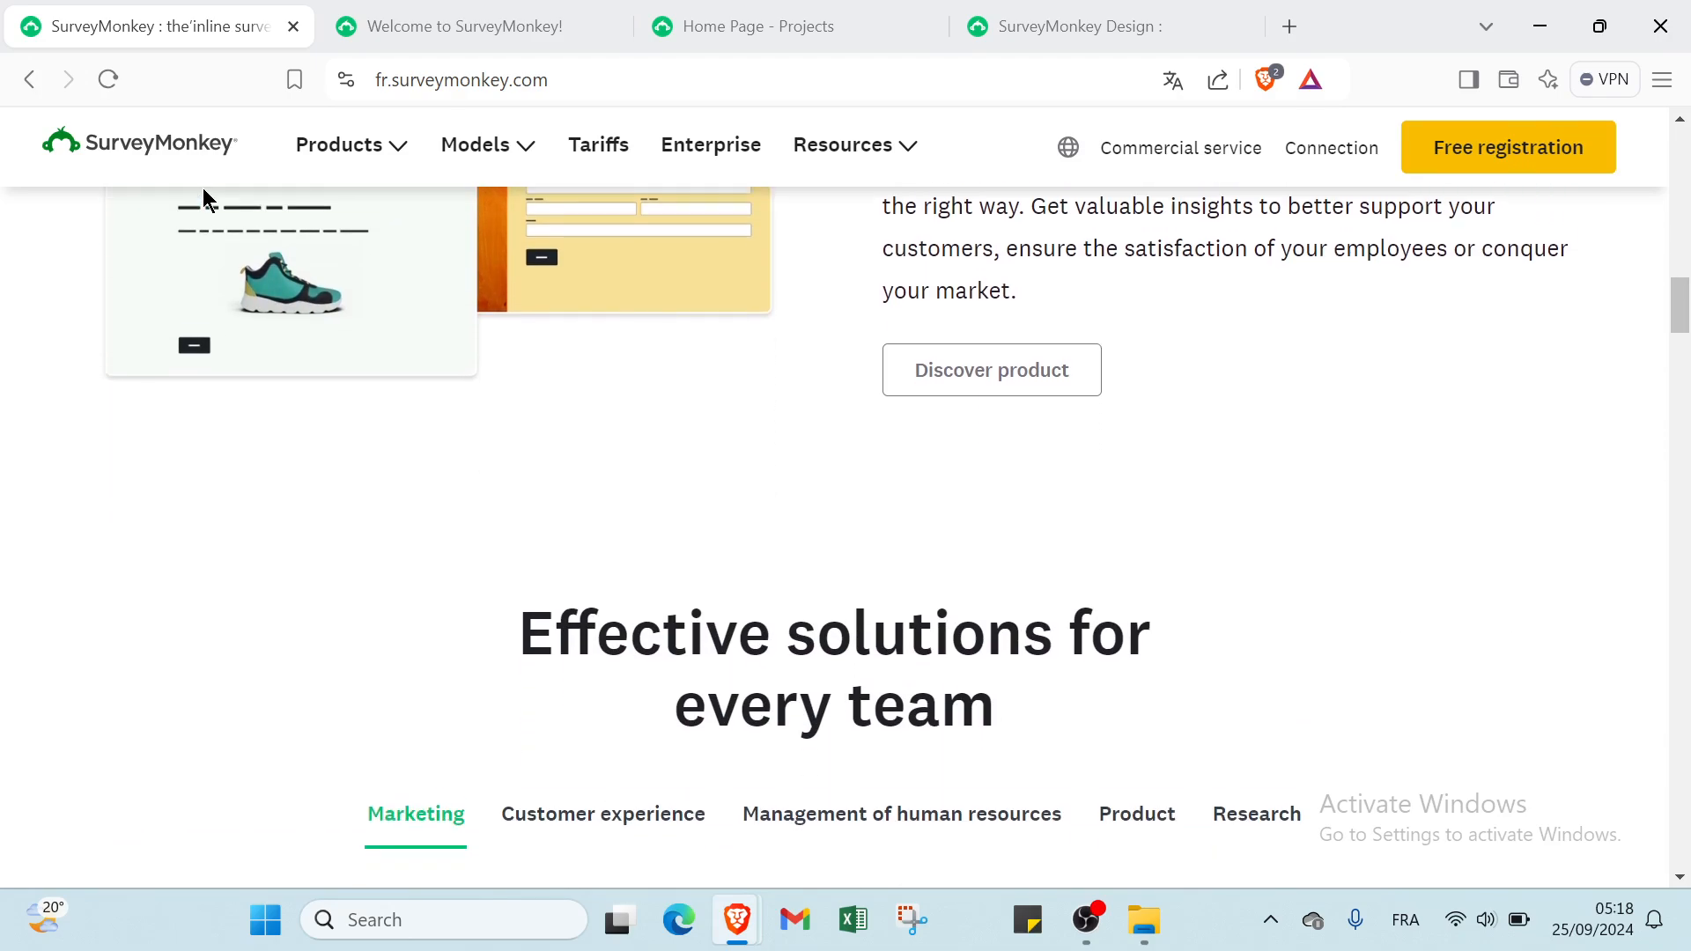
pyautogui.scroll(-4, 196, 224)
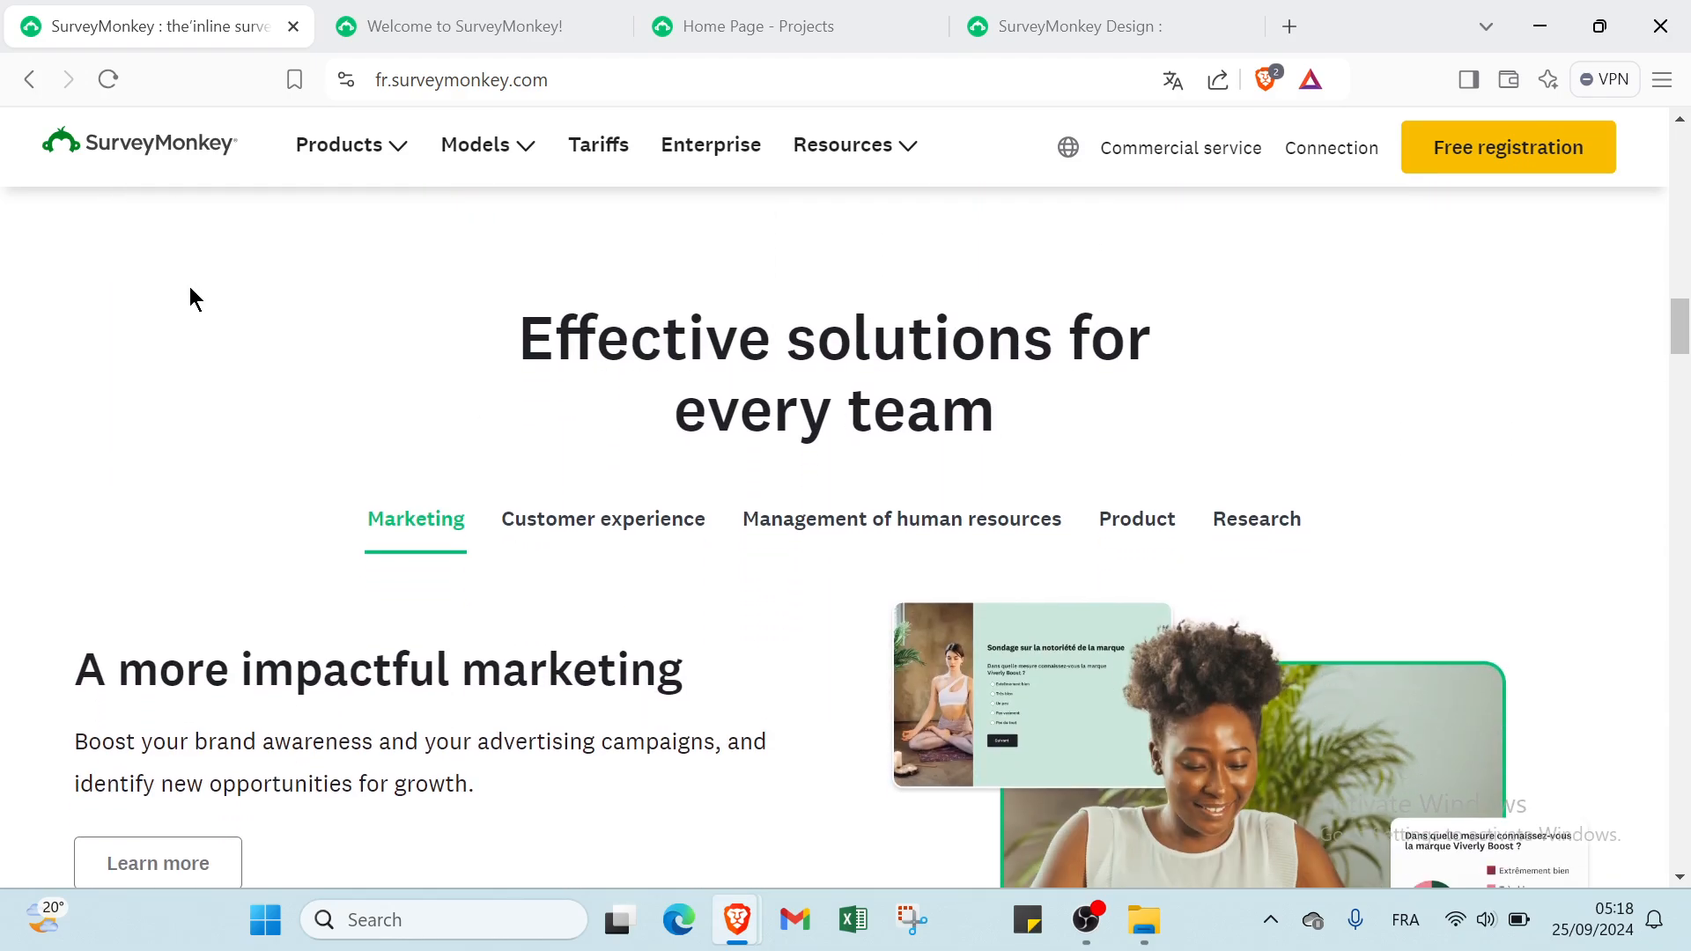
pyautogui.scroll(-1, 189, 295)
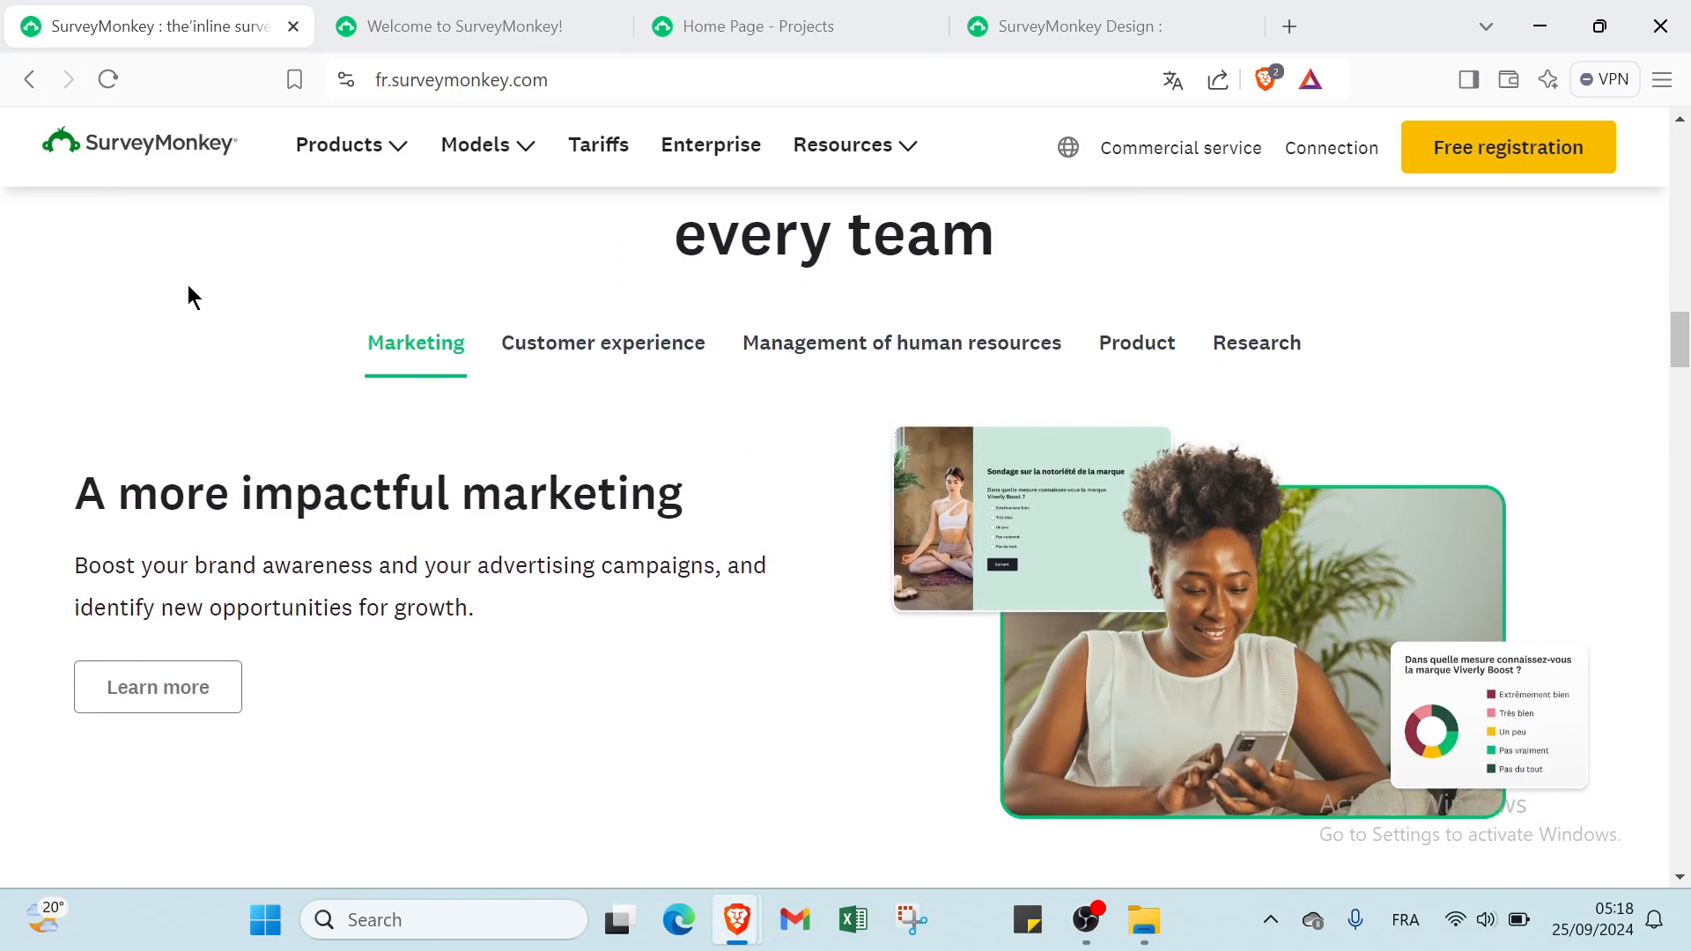
pyautogui.scroll(-1, 189, 295)
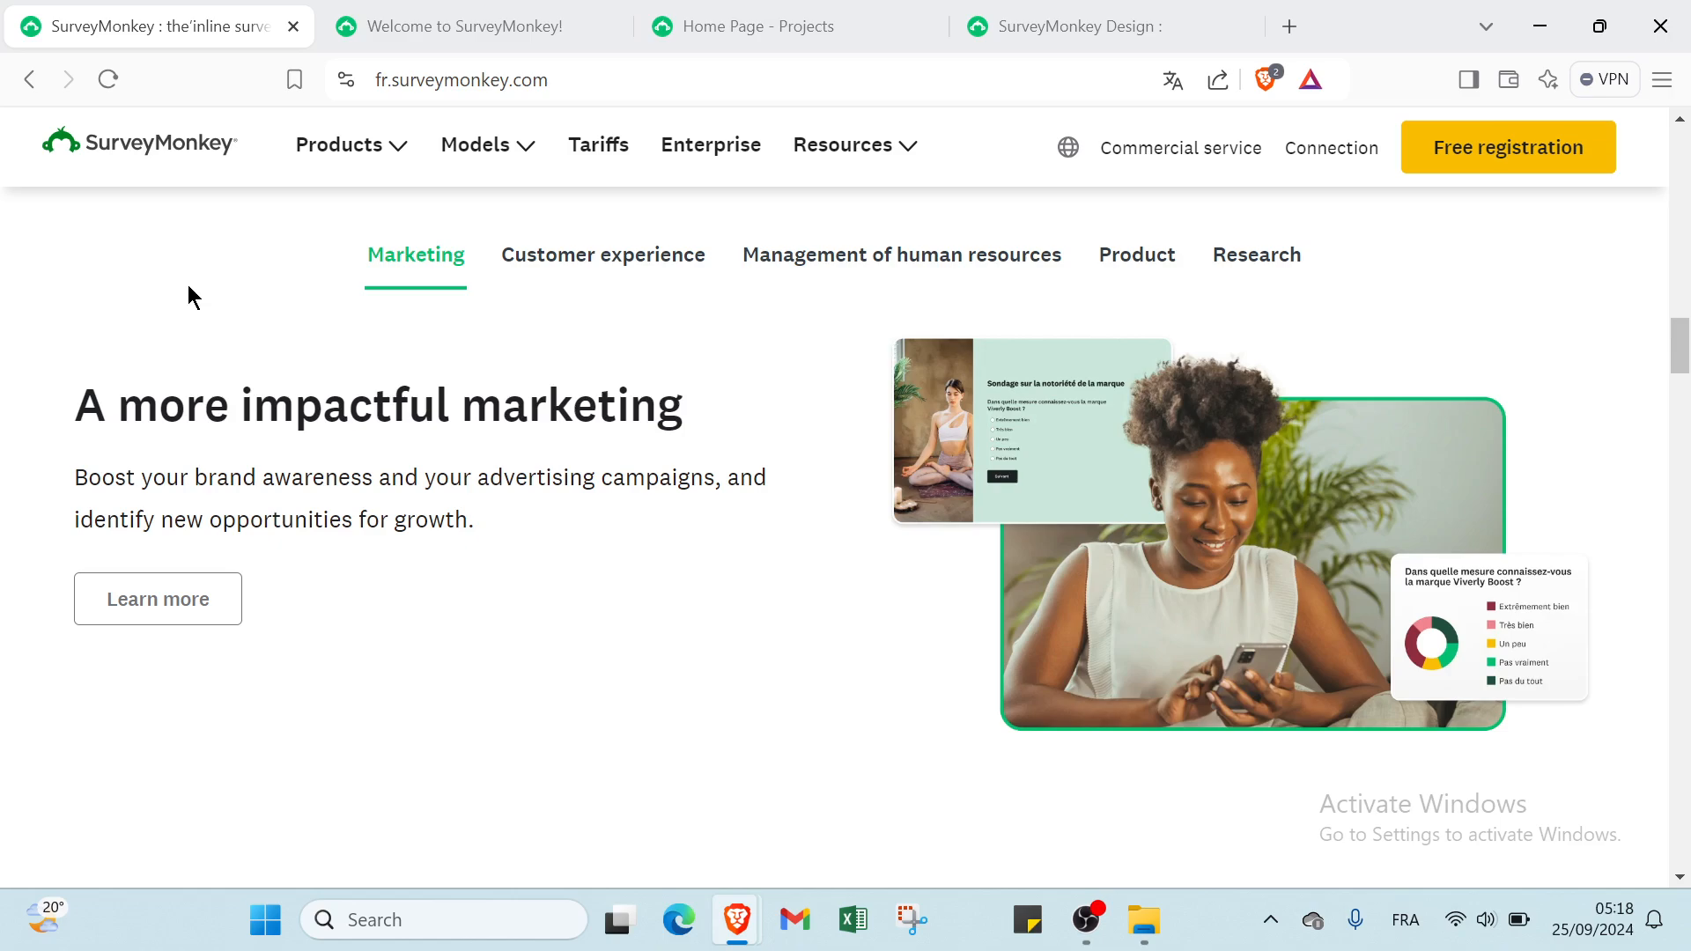
pyautogui.scroll(-2, 185, 284)
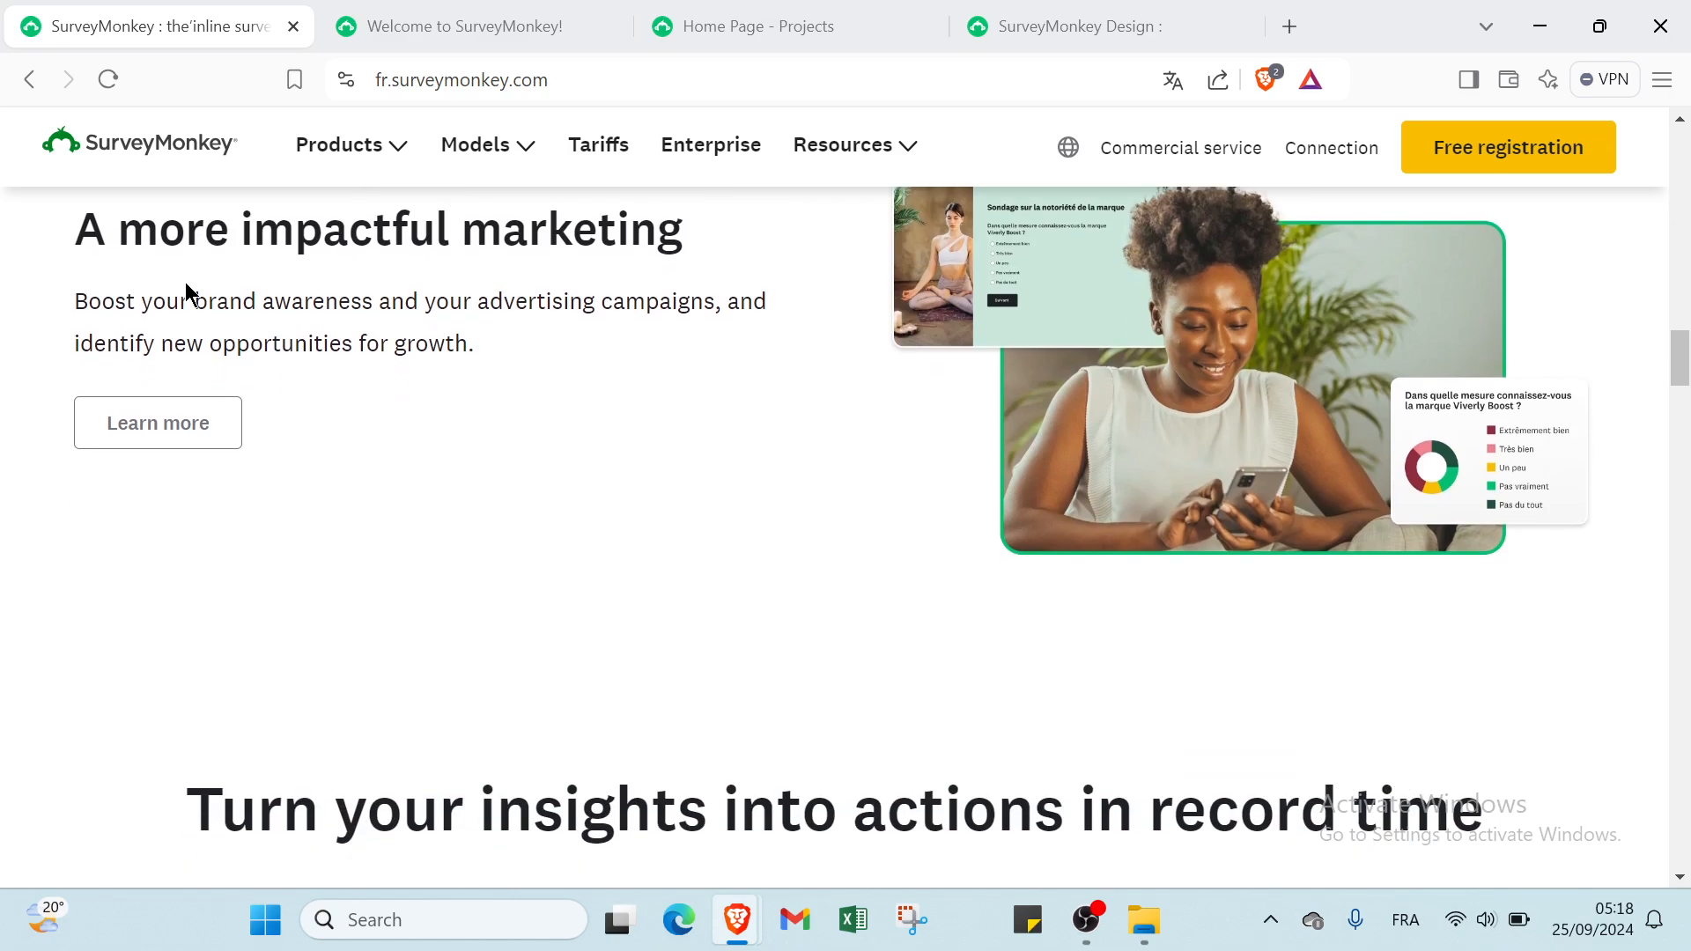
pyautogui.scroll(-3, 185, 282)
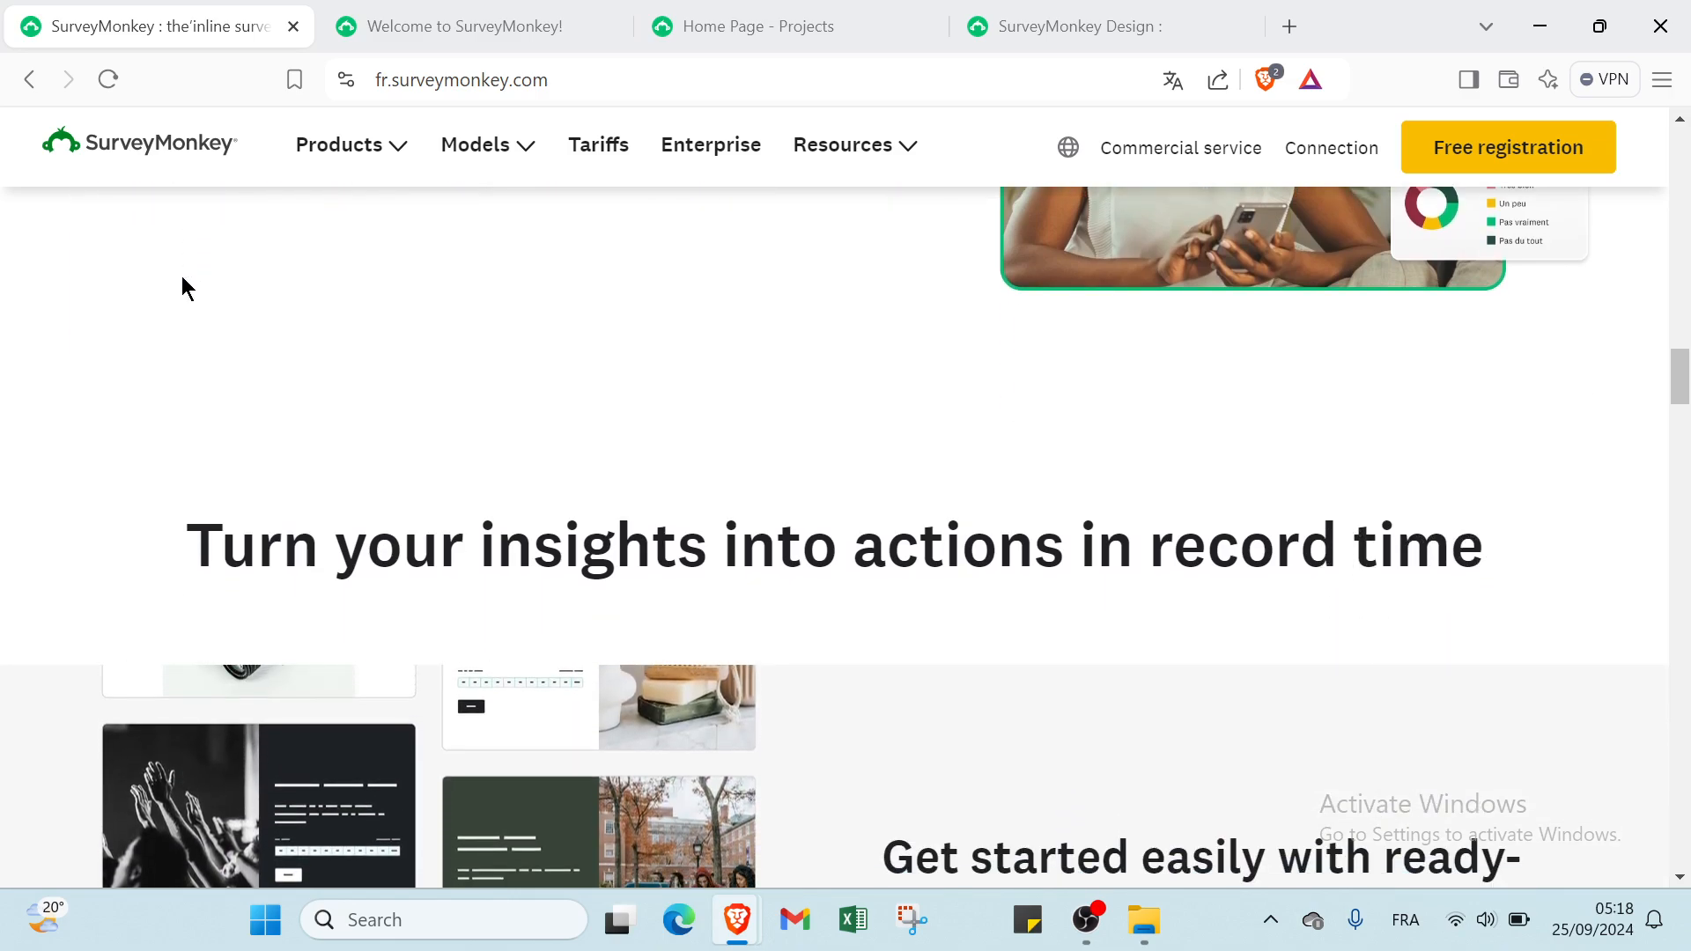
pyautogui.scroll(-2, 182, 278)
pyautogui.scroll(15, 182, 276)
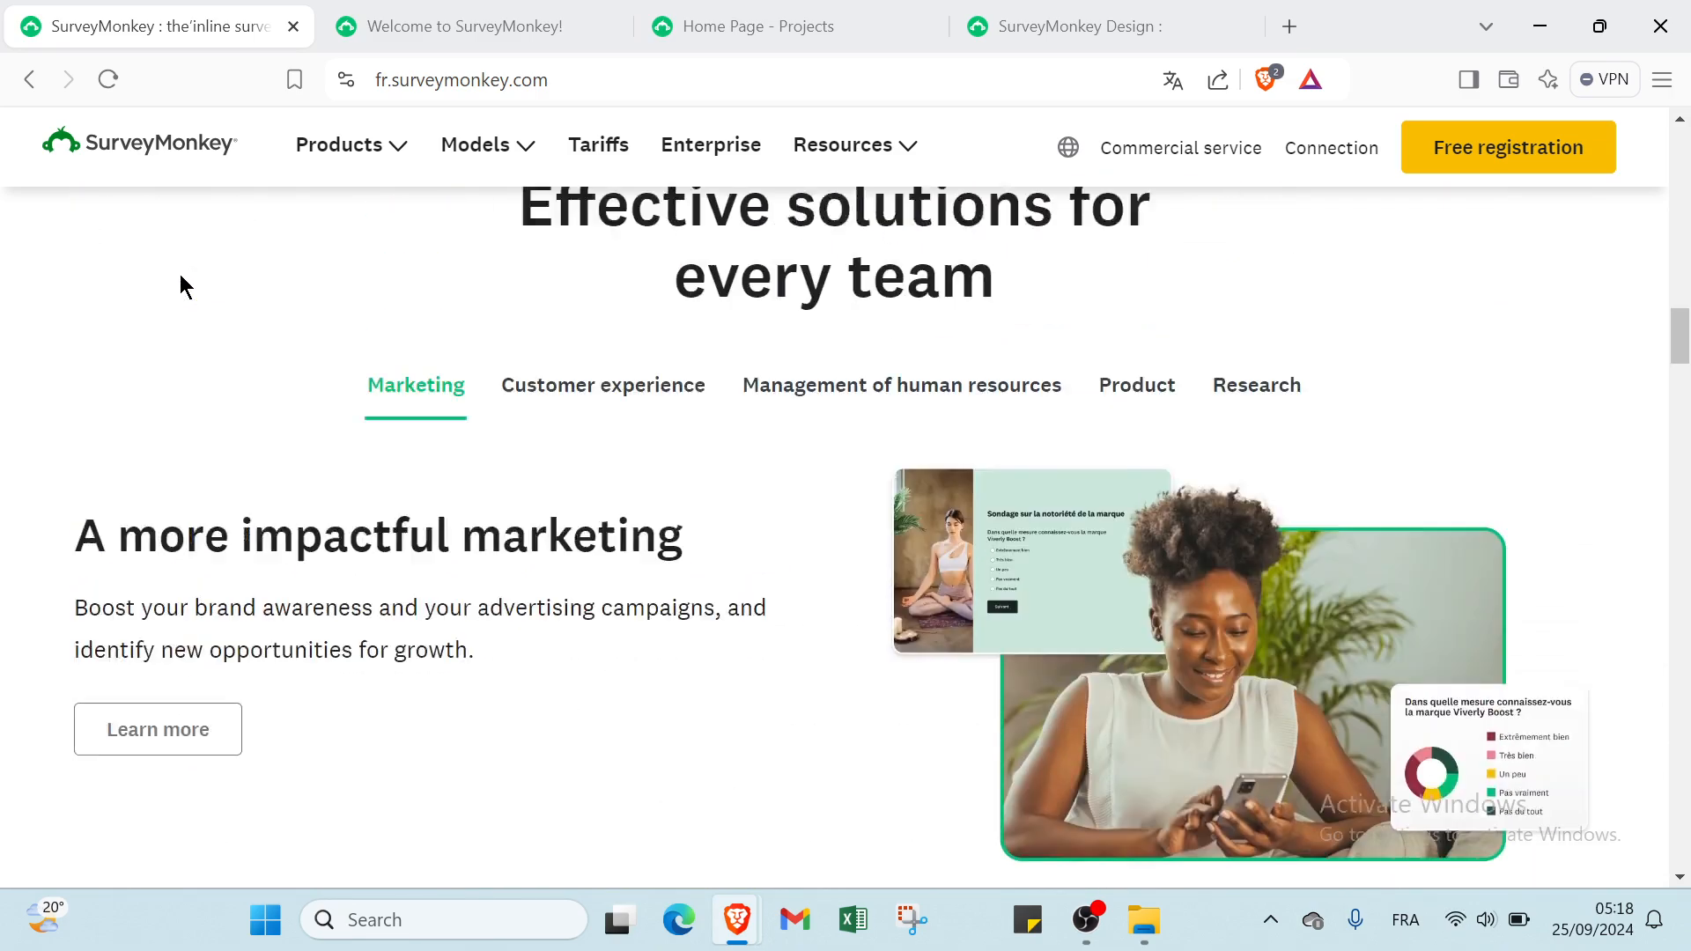
pyautogui.scroll(8, 177, 280)
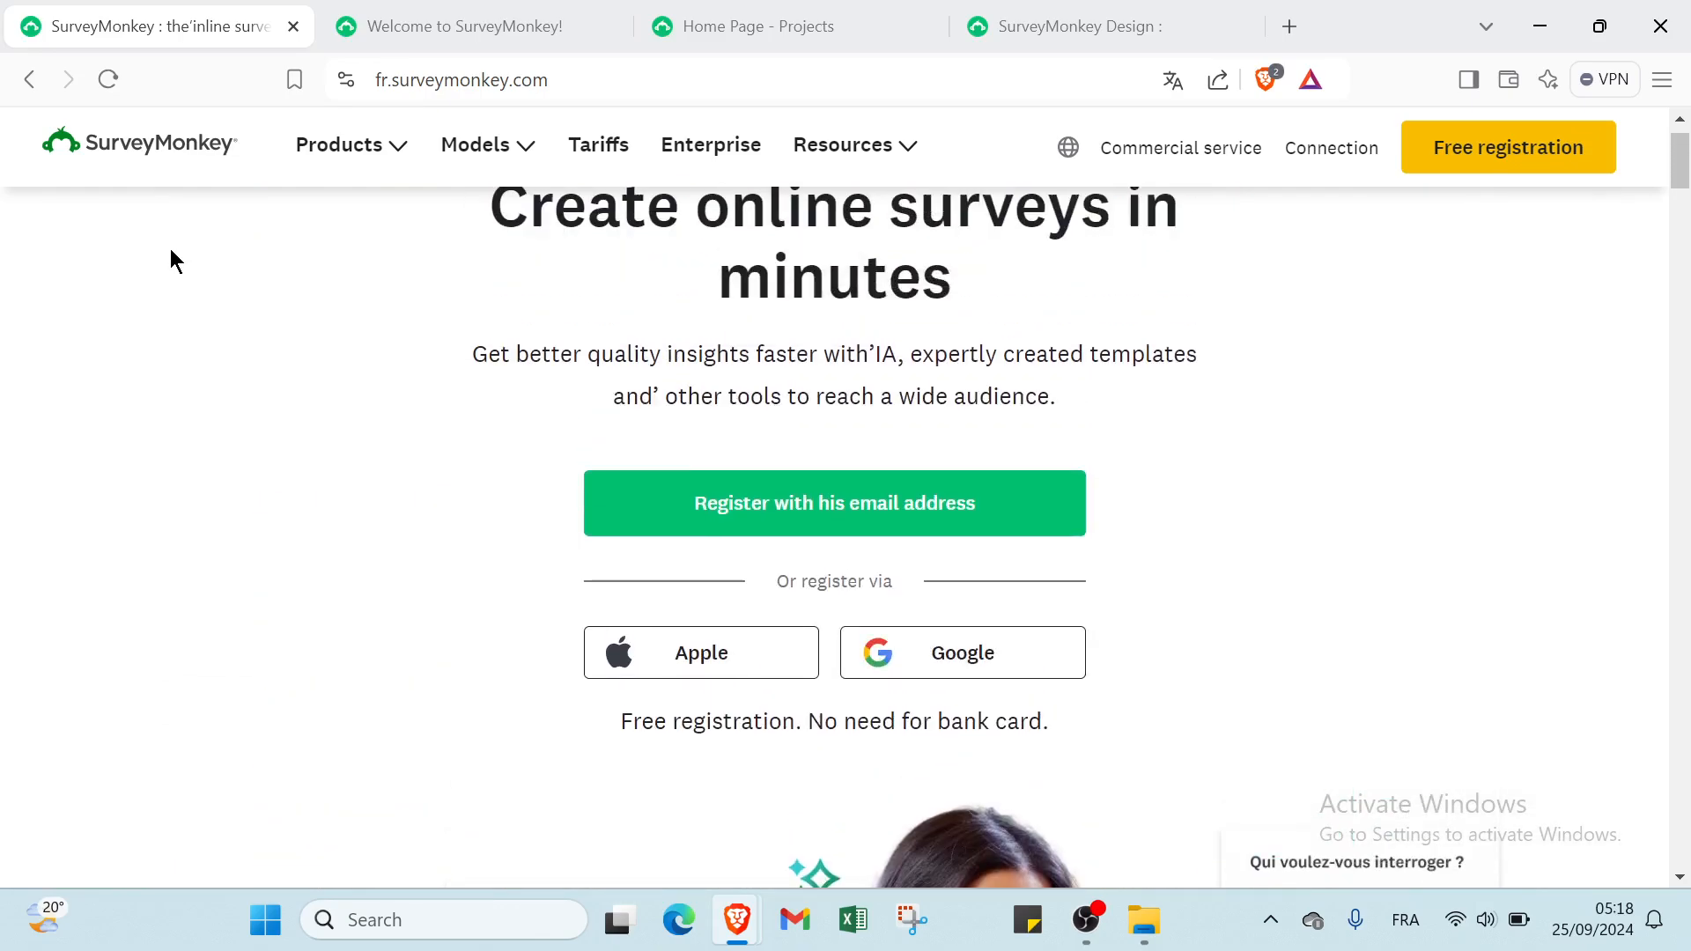
# Switch back to the Untitled survey's design page, view the logo upload dialog and cancel it
pyautogui.click(1066, 18)
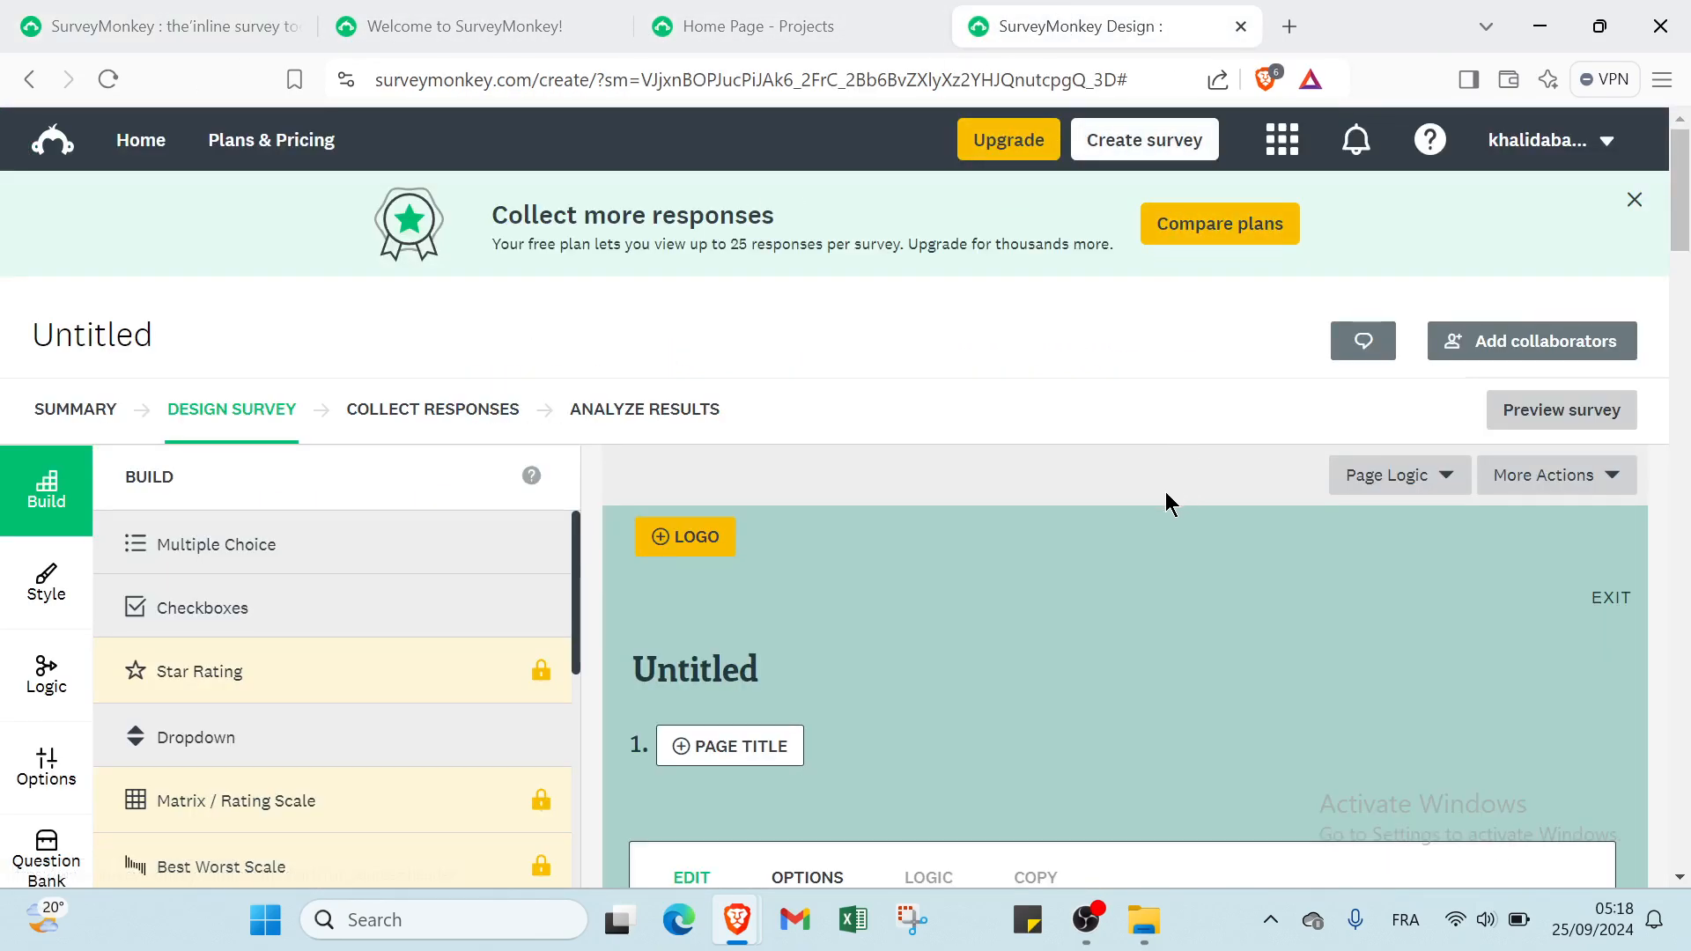
pyautogui.click(694, 534)
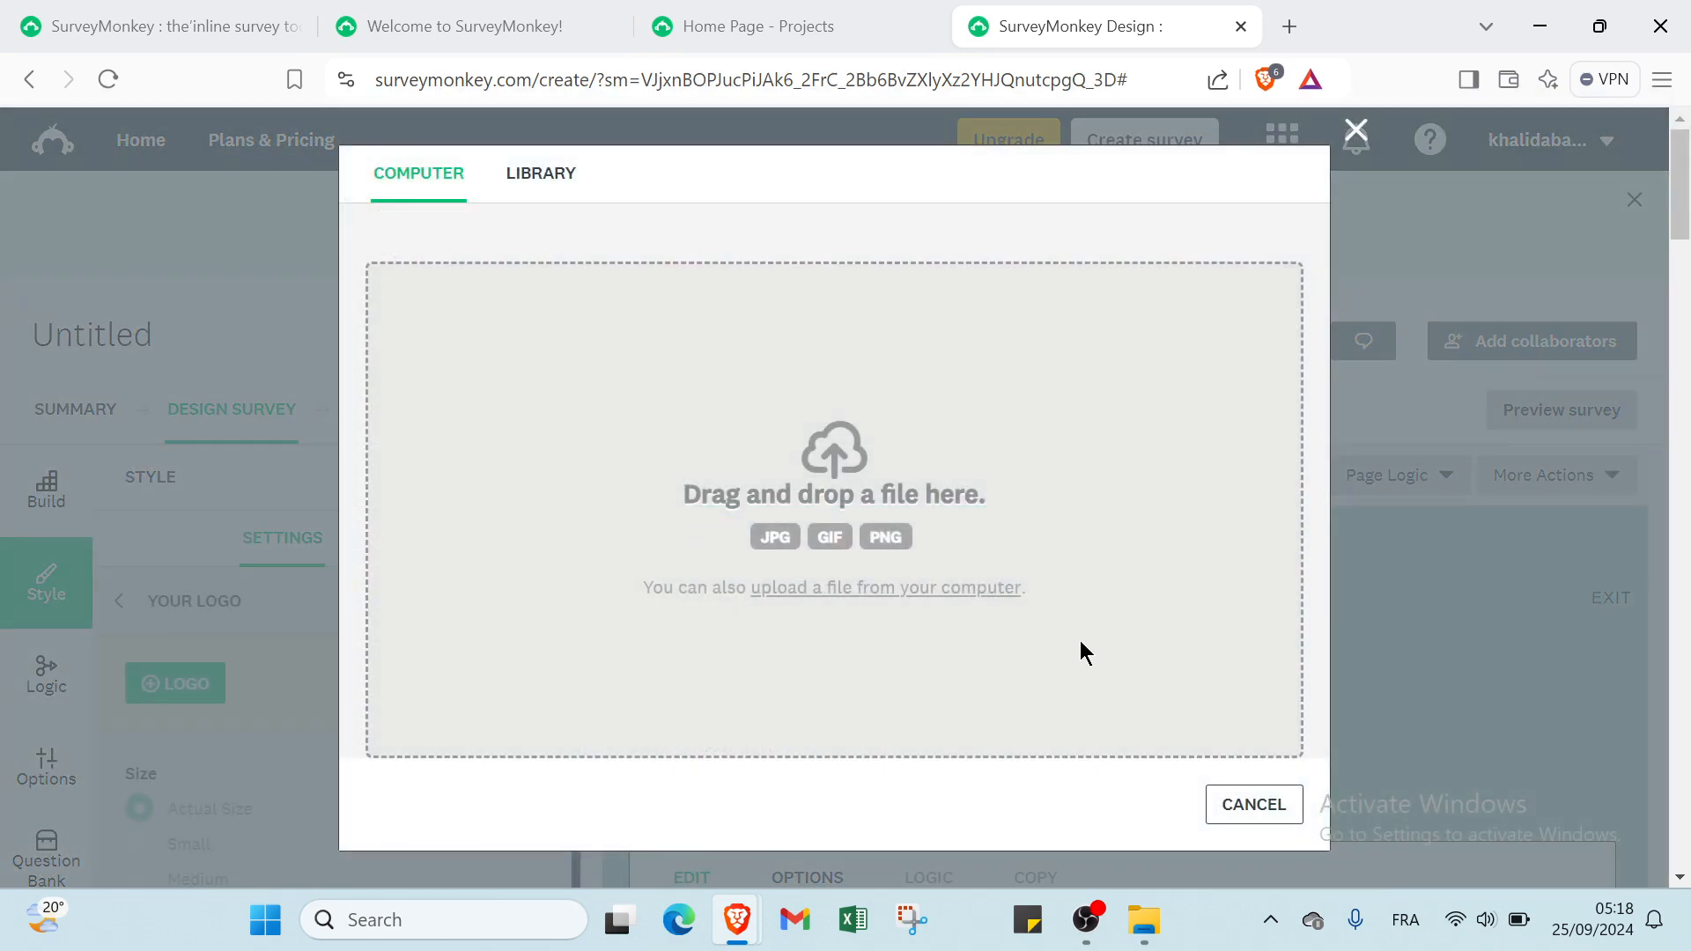
pyautogui.click(1236, 801)
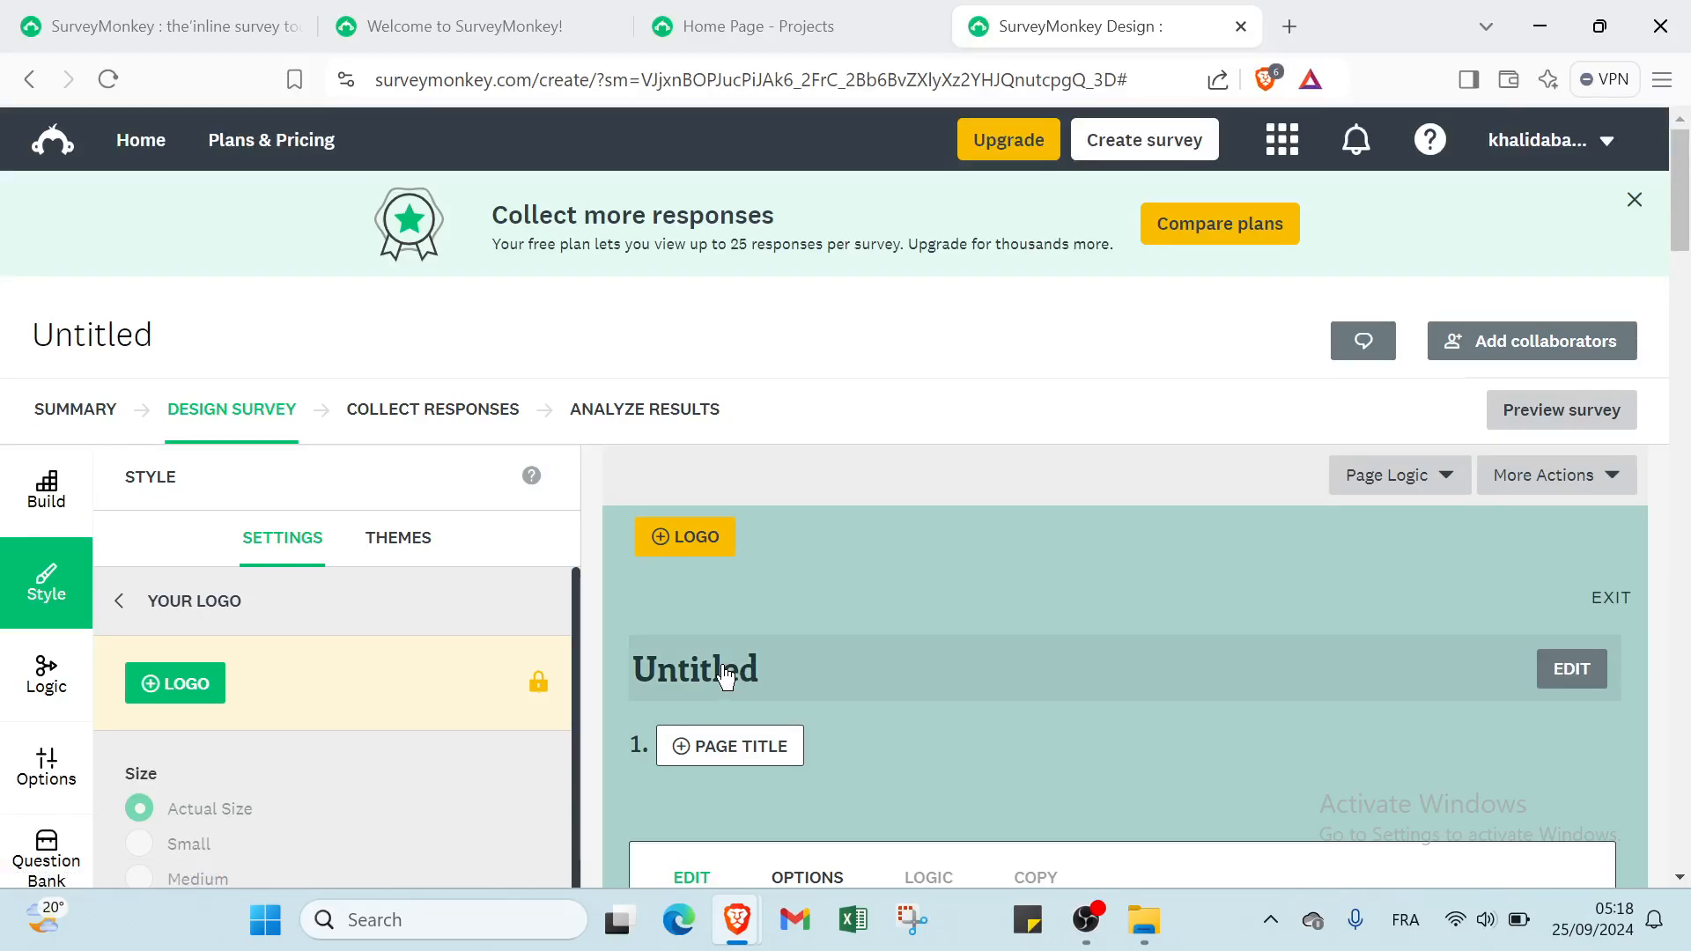
# In the checkbox question's options, set the required answer to at most 4 choices and go to the unanswered-question error message field
pyautogui.scroll(-5, 691, 717)
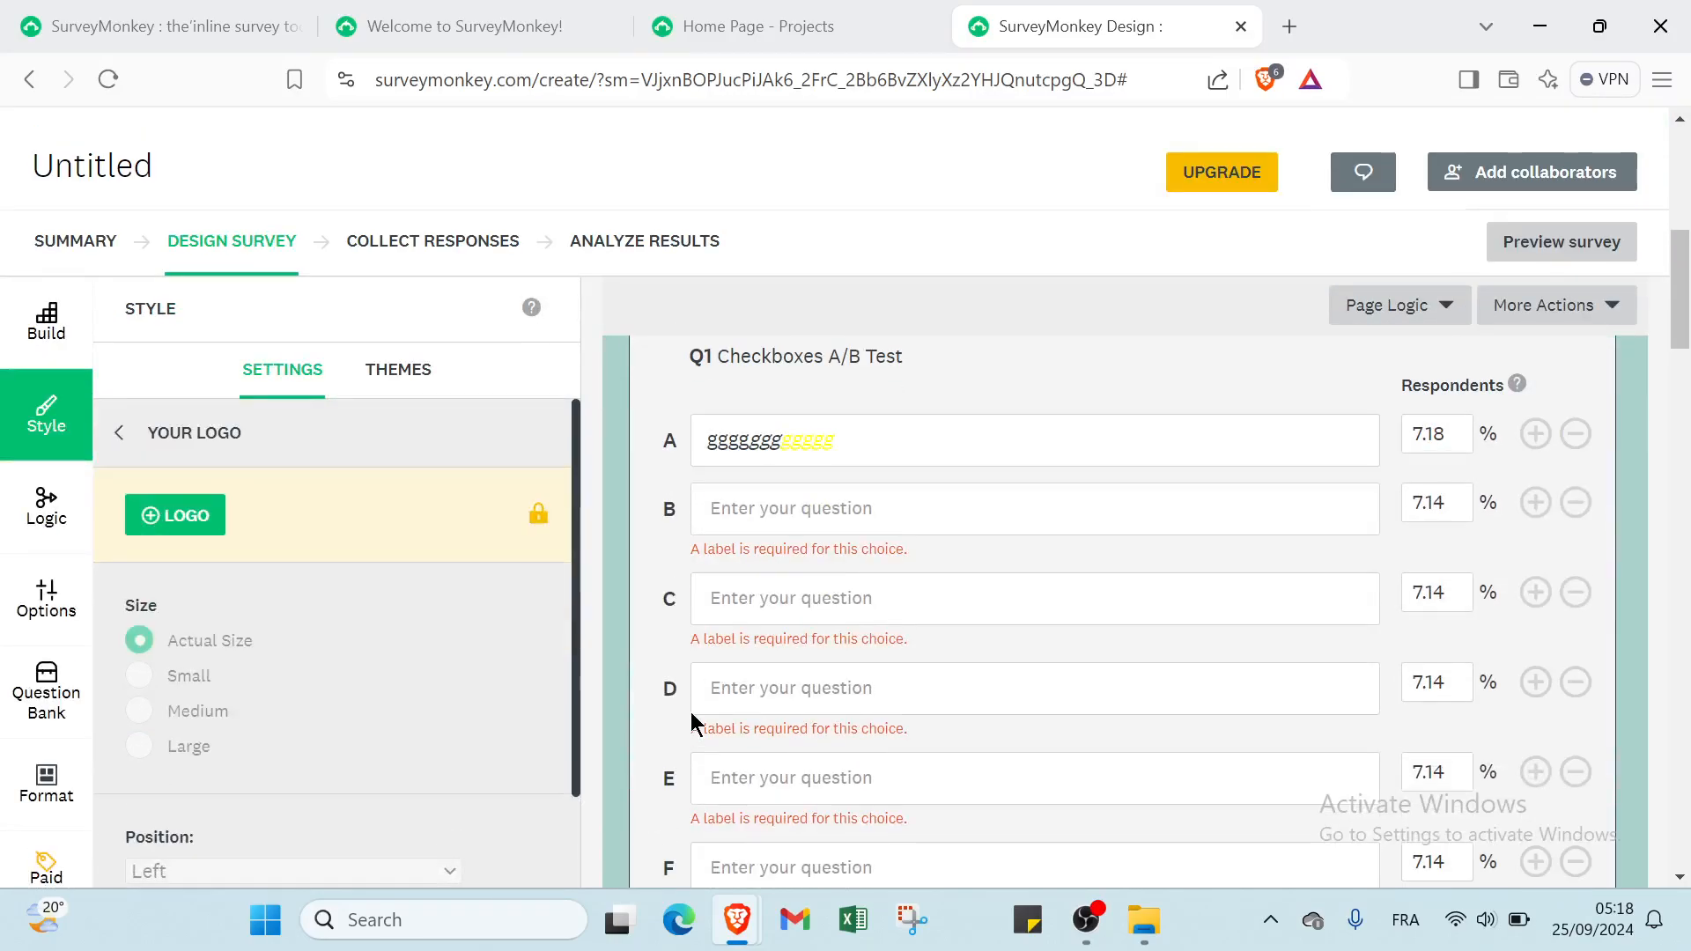
pyautogui.scroll(4, 722, 602)
pyautogui.scroll(3, 722, 600)
pyautogui.scroll(-3, 748, 746)
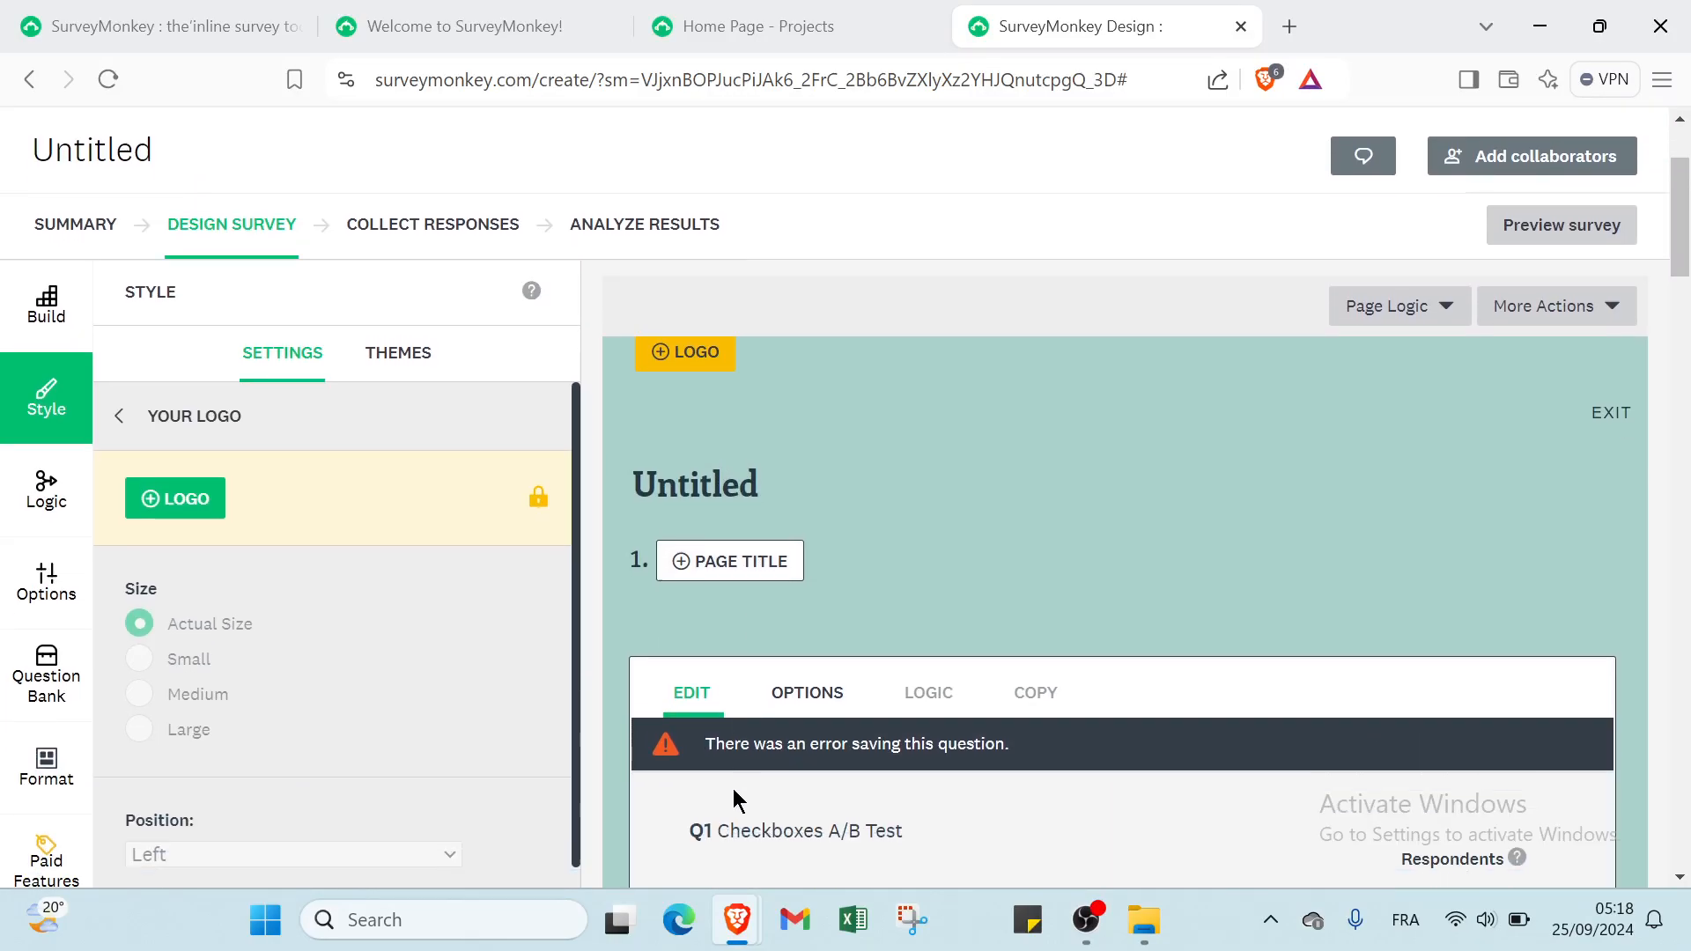
pyautogui.click(803, 656)
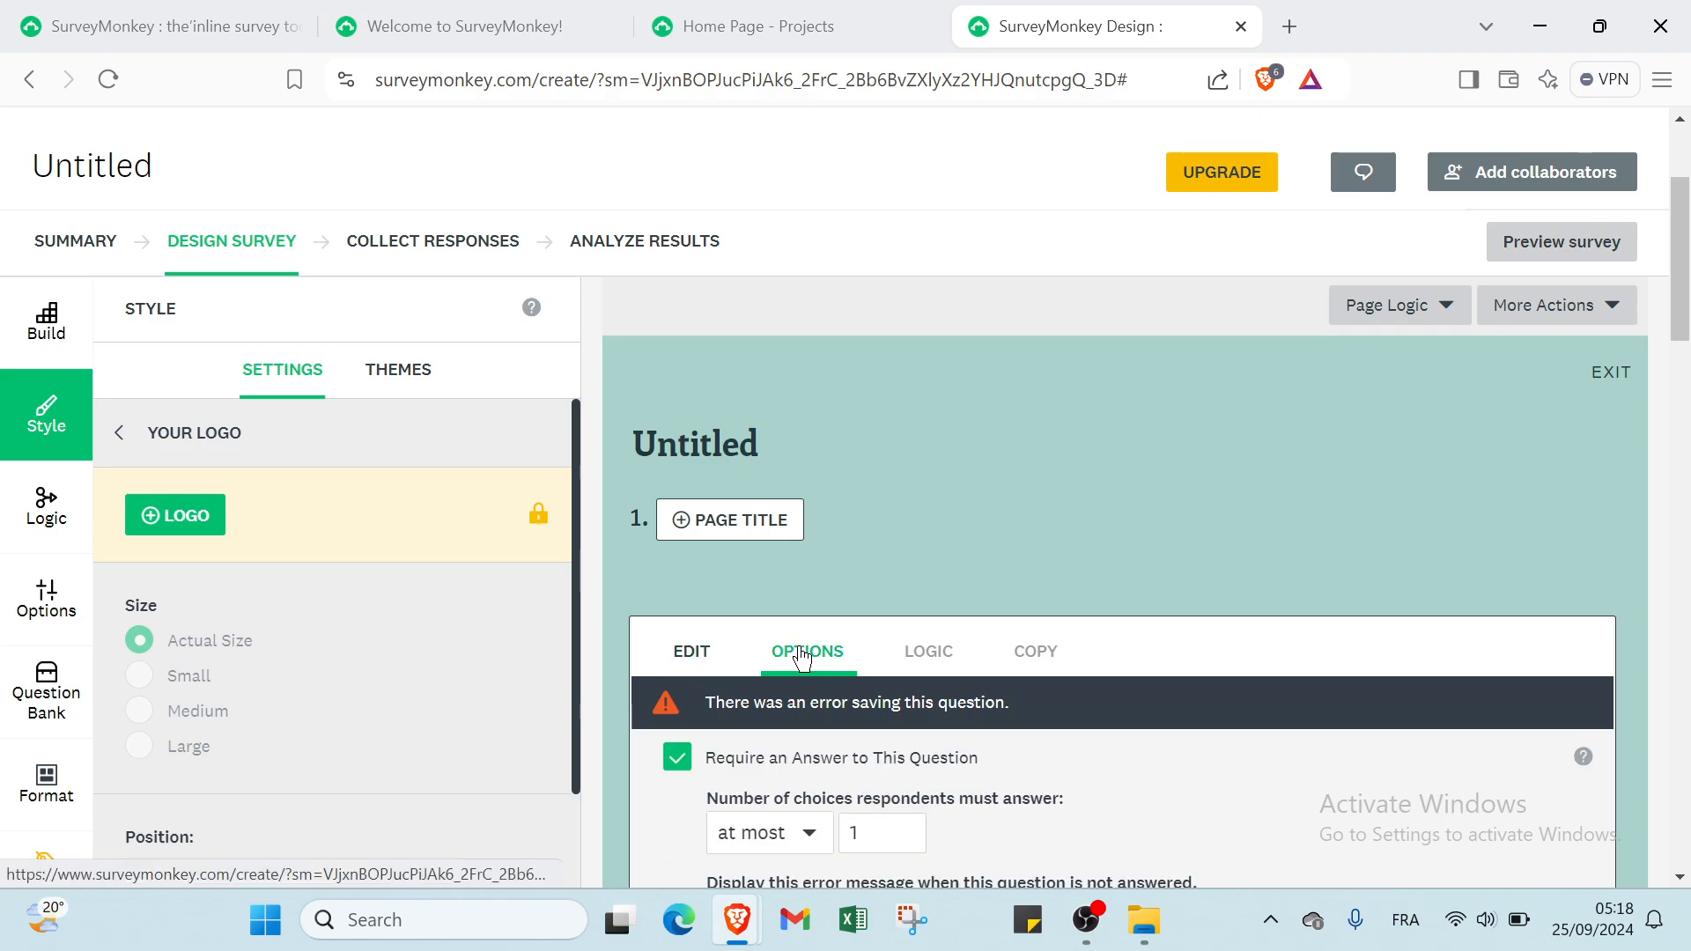
pyautogui.scroll(-3, 736, 608)
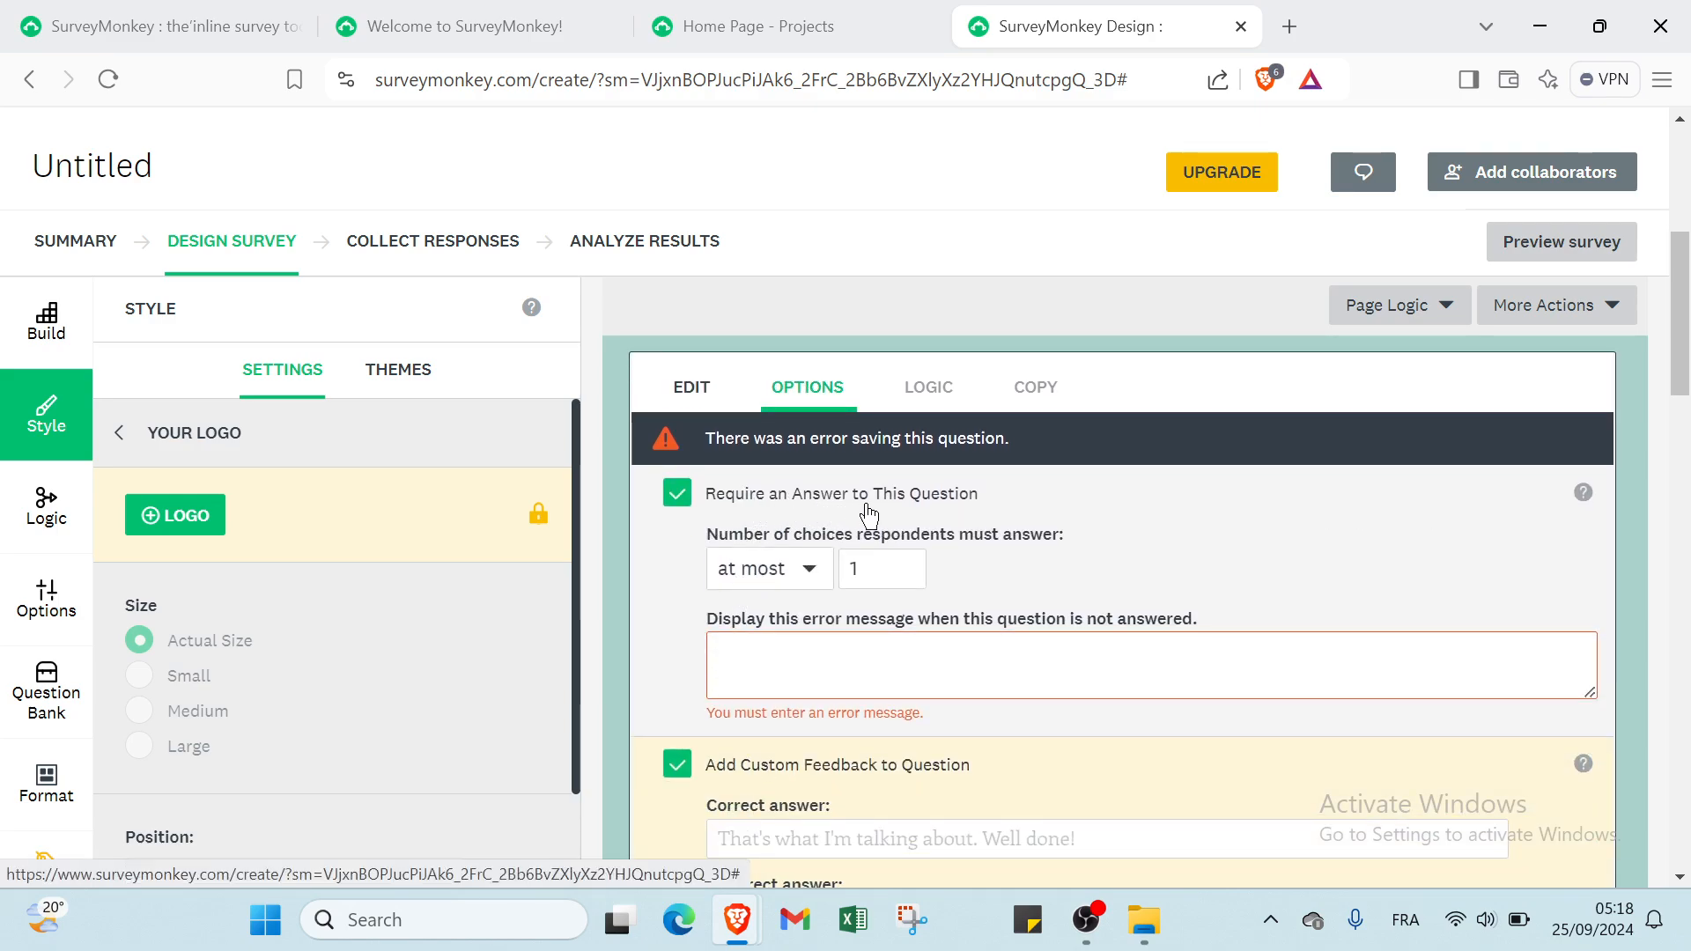
pyautogui.click(752, 571)
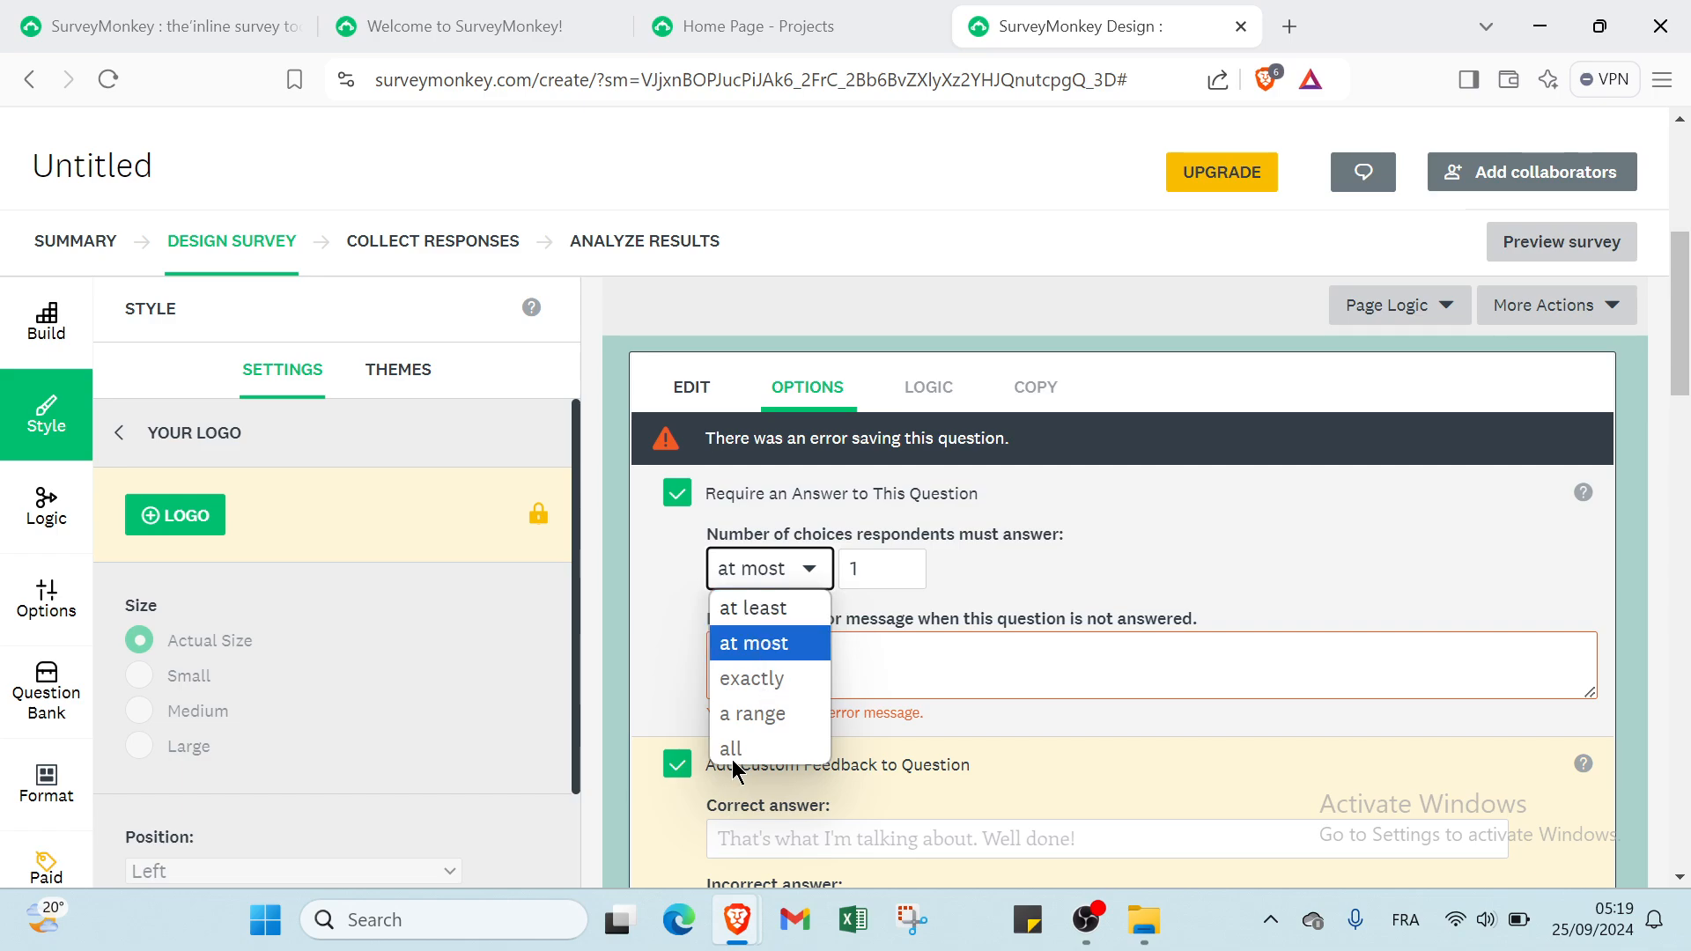
pyautogui.click(763, 652)
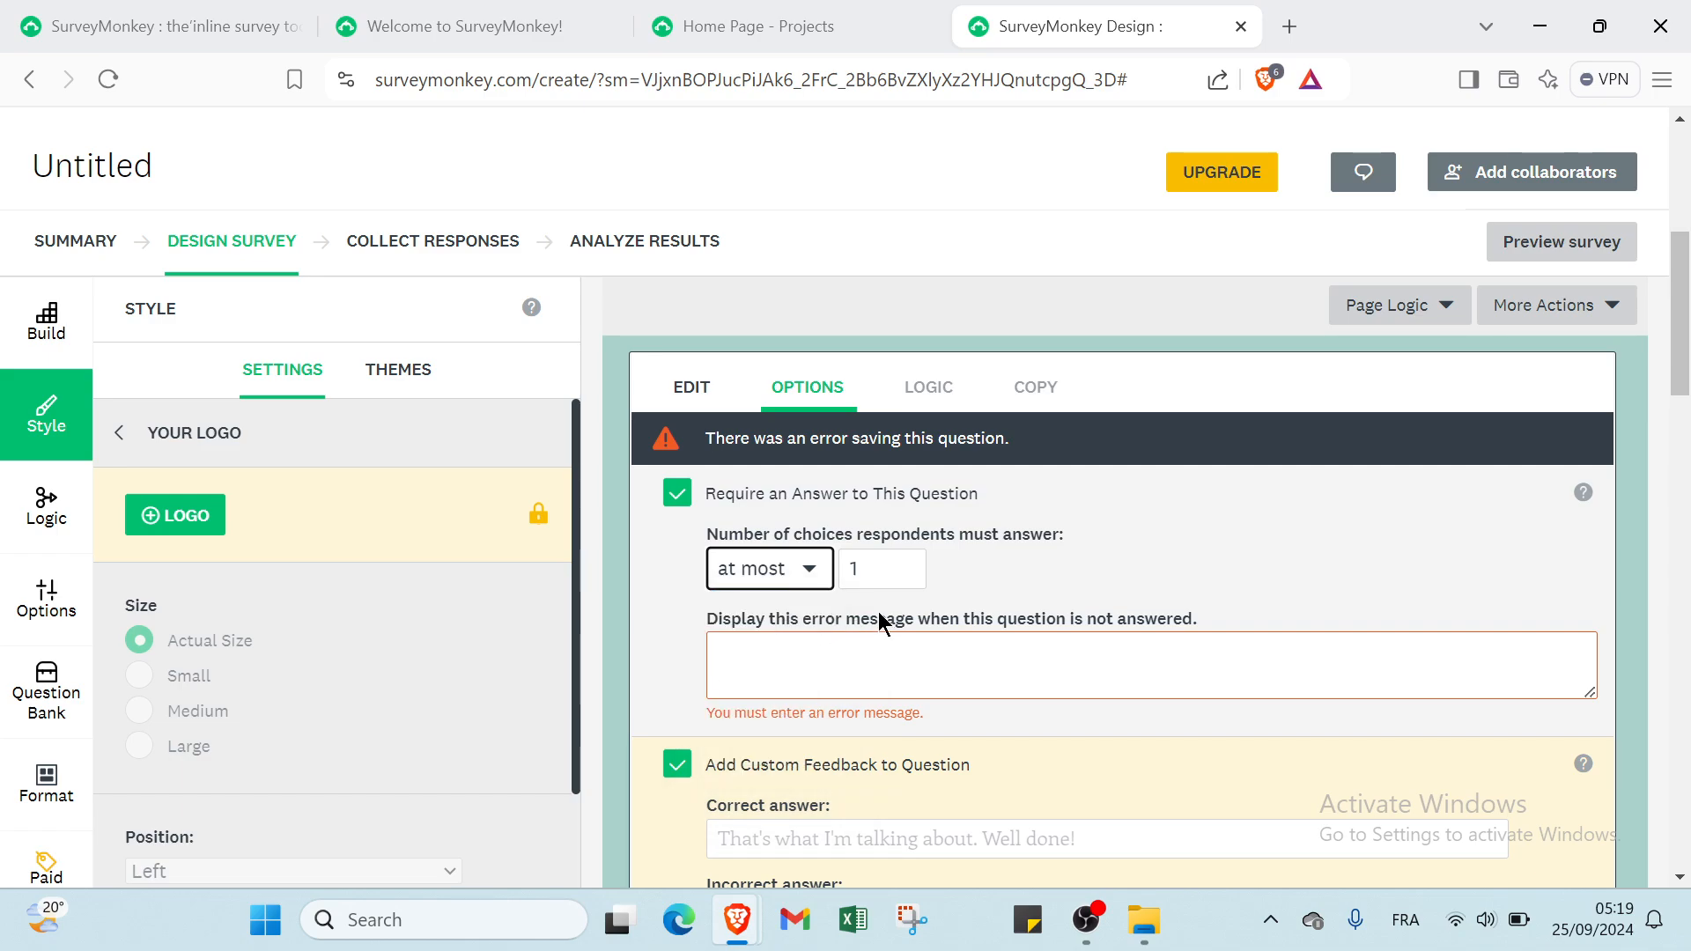
pyautogui.click(881, 574)
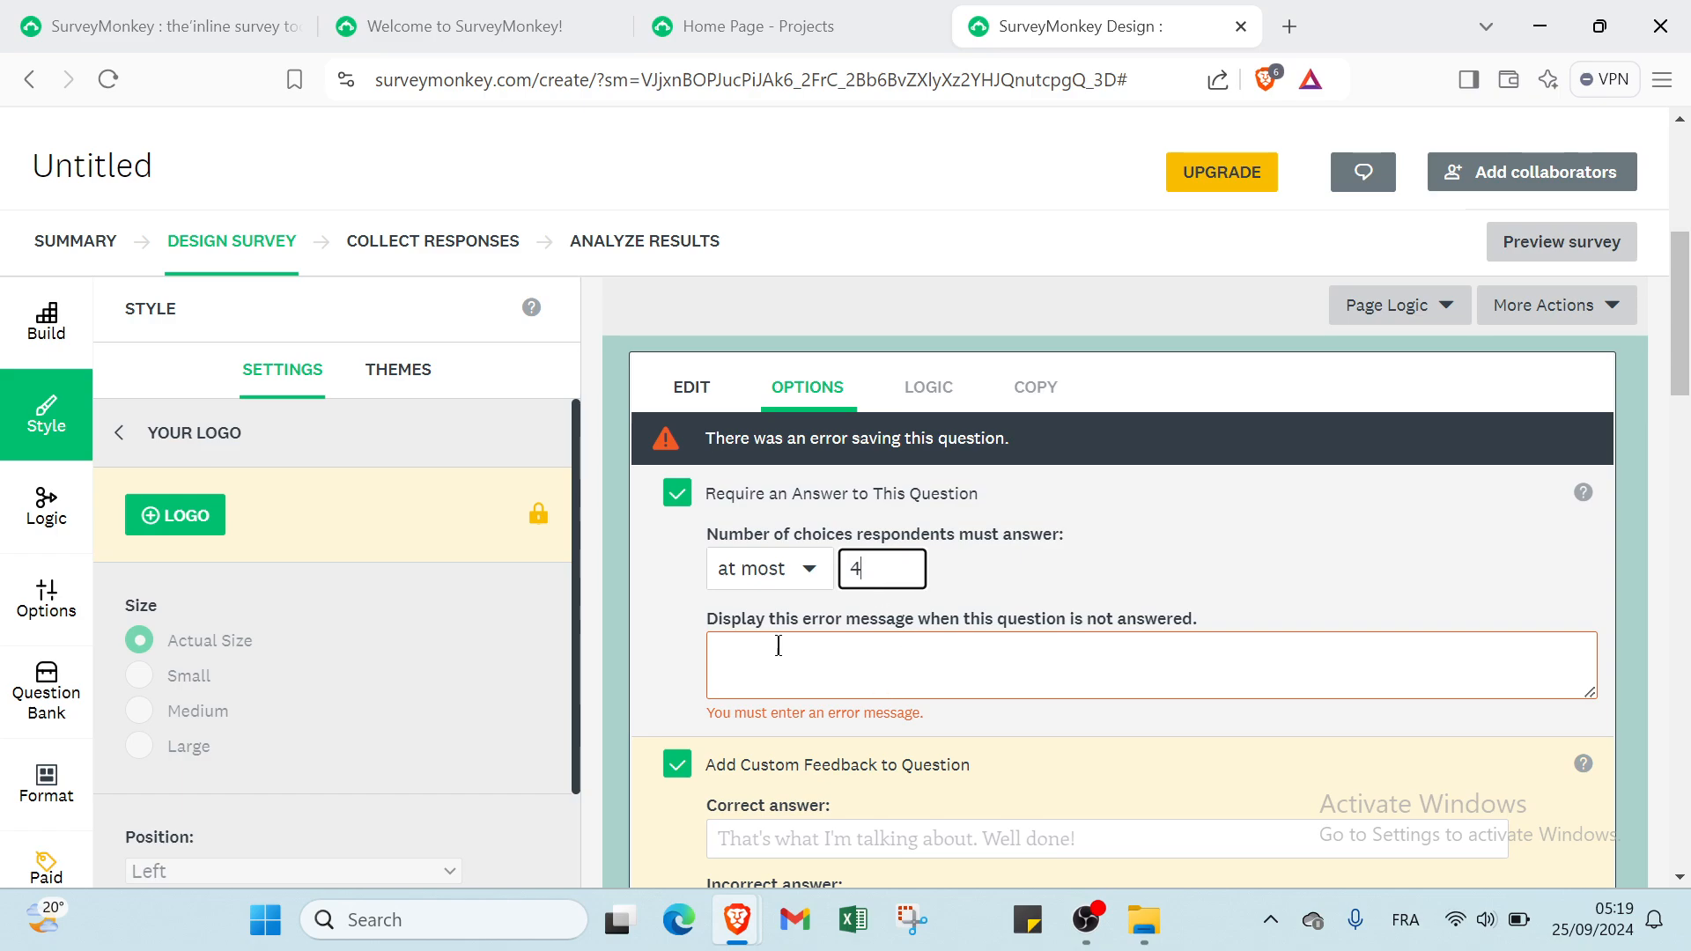
pyautogui.click(908, 640)
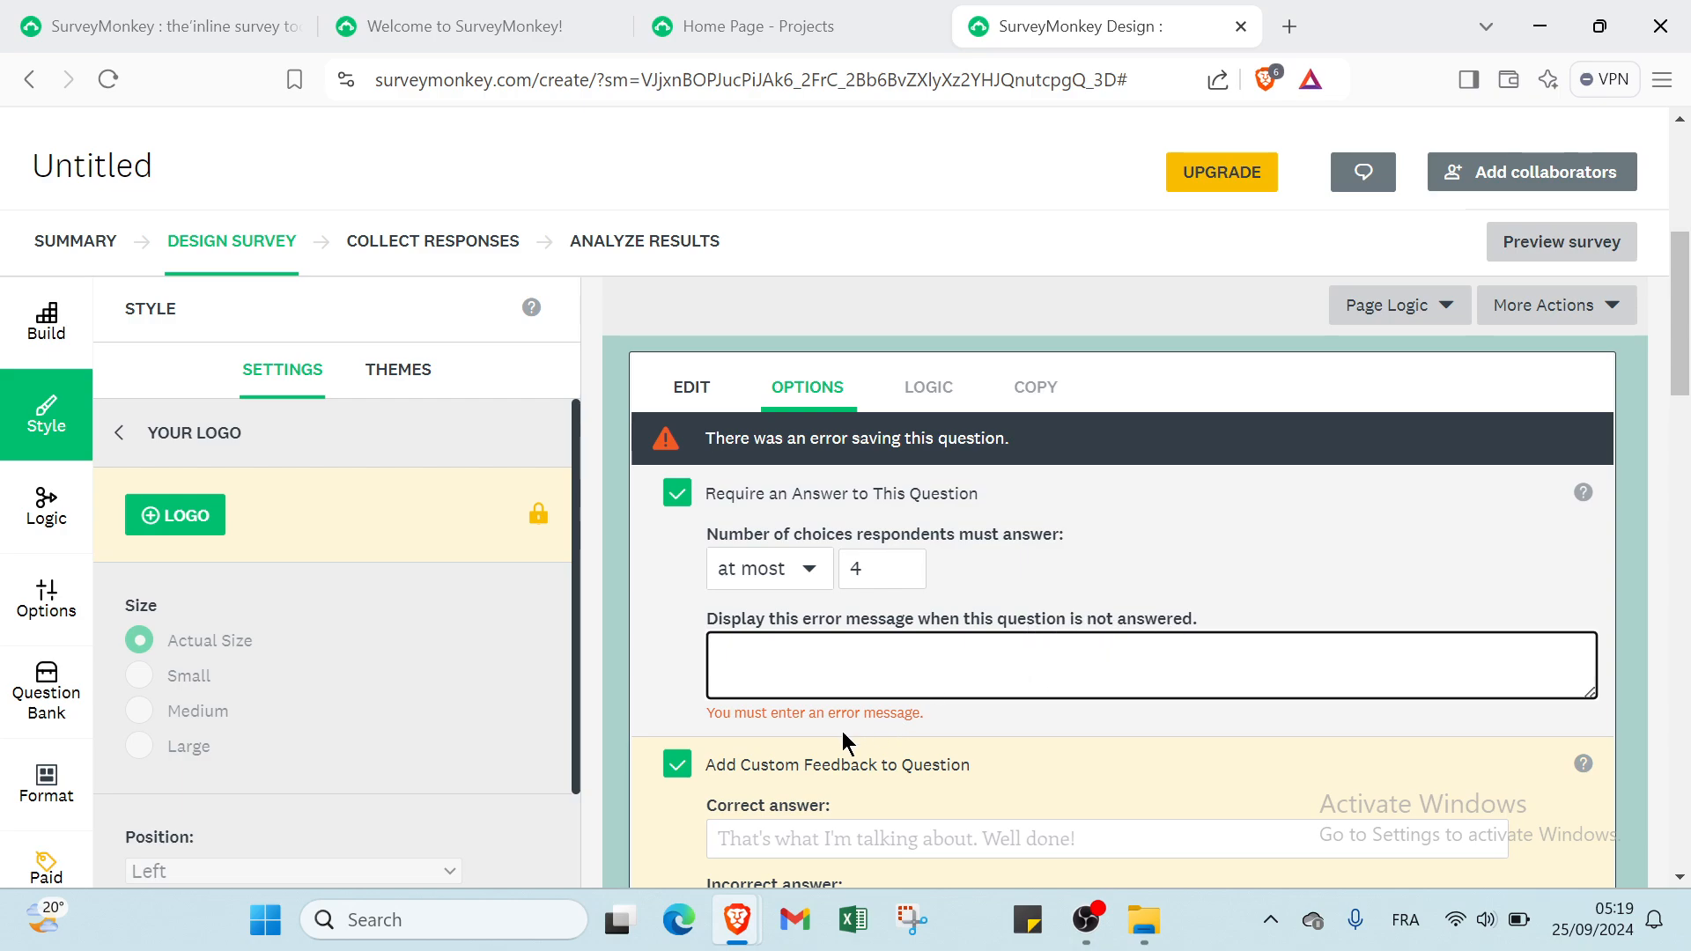
# Review the custom feedback fields, try the 1, 2 and 3 column choice layouts, and set the layout to Horizontal
pyautogui.scroll(-2, 739, 740)
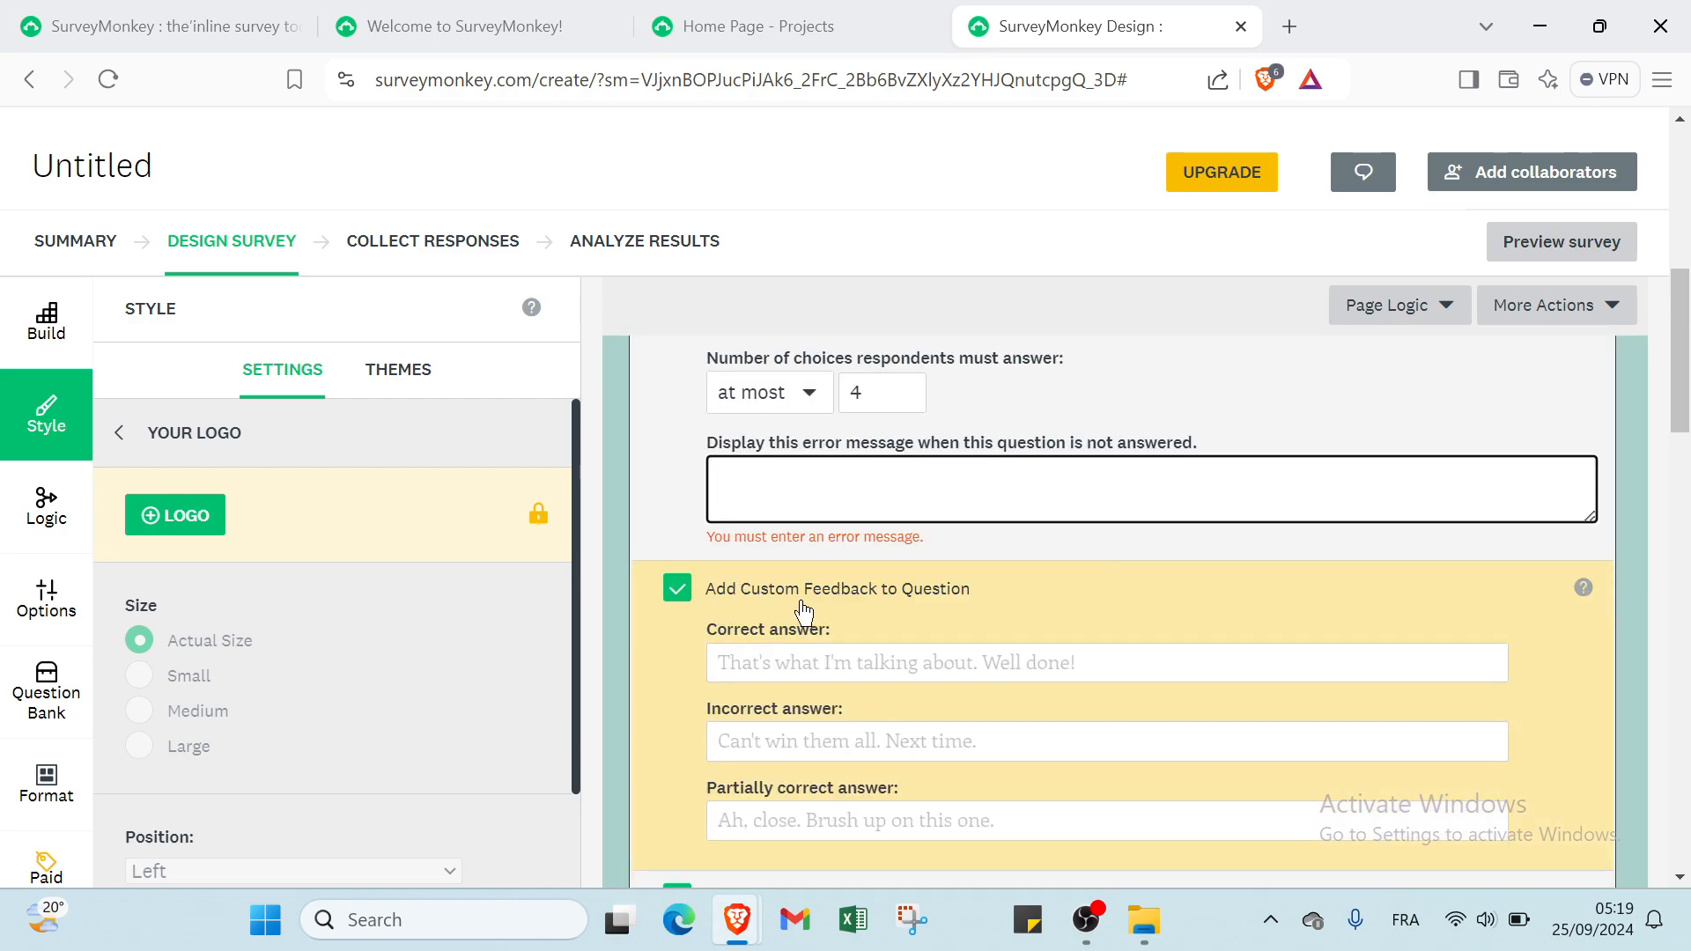
pyautogui.click(725, 662)
pyautogui.scroll(-2, 738, 696)
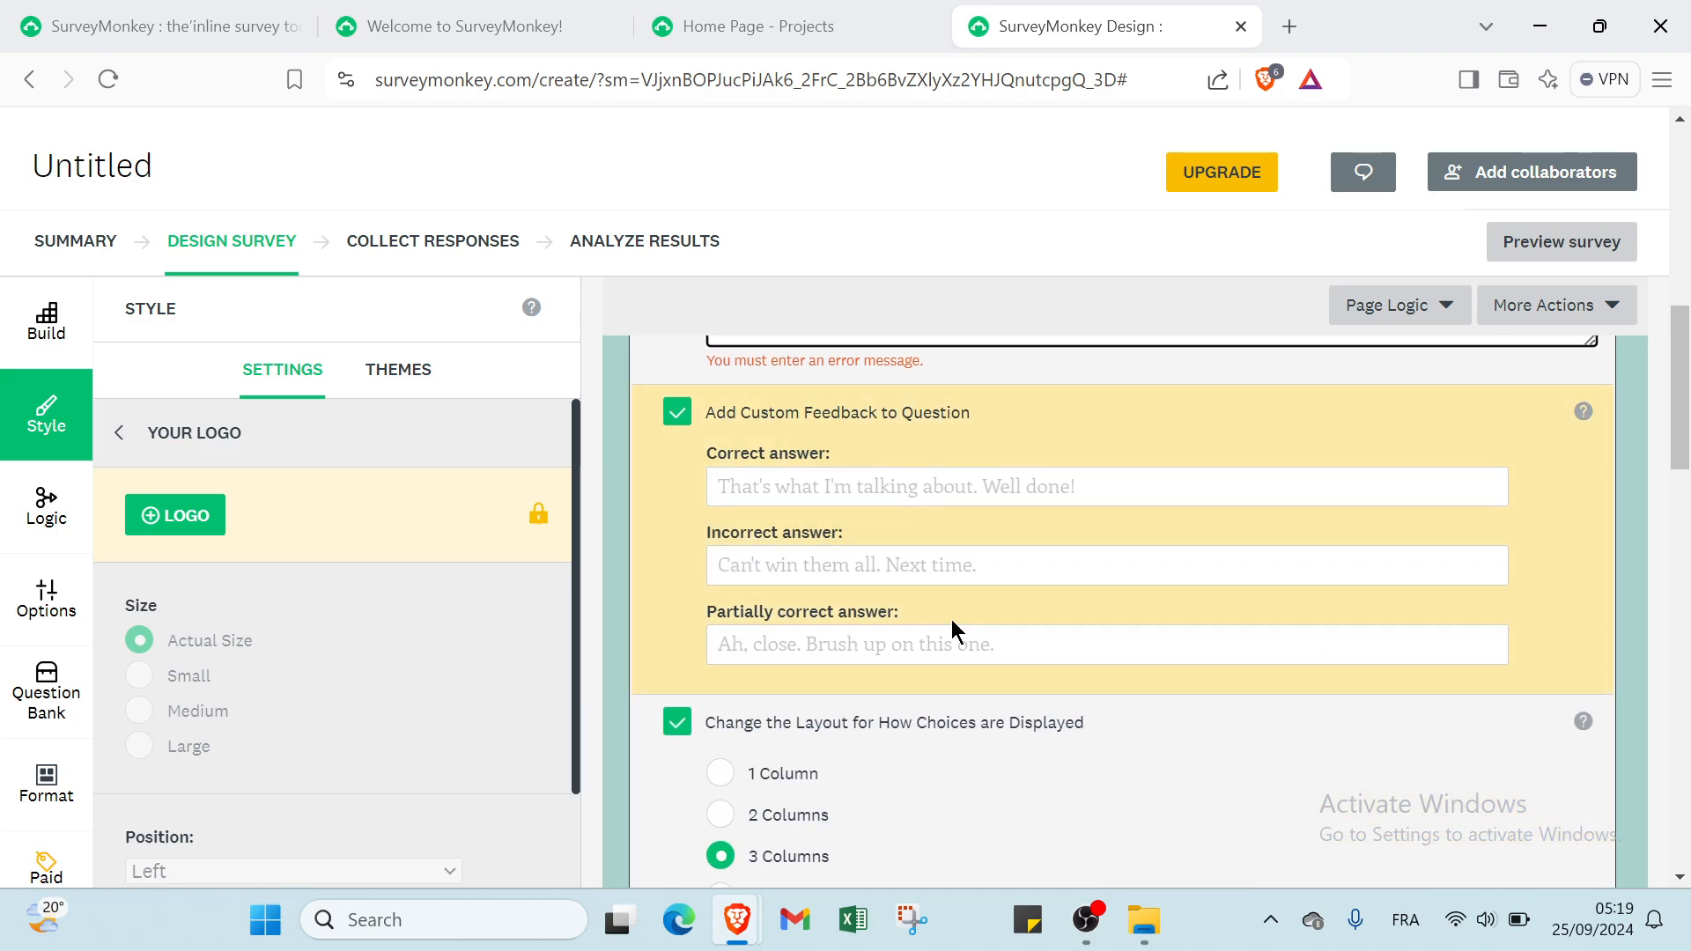
pyautogui.scroll(-1, 793, 687)
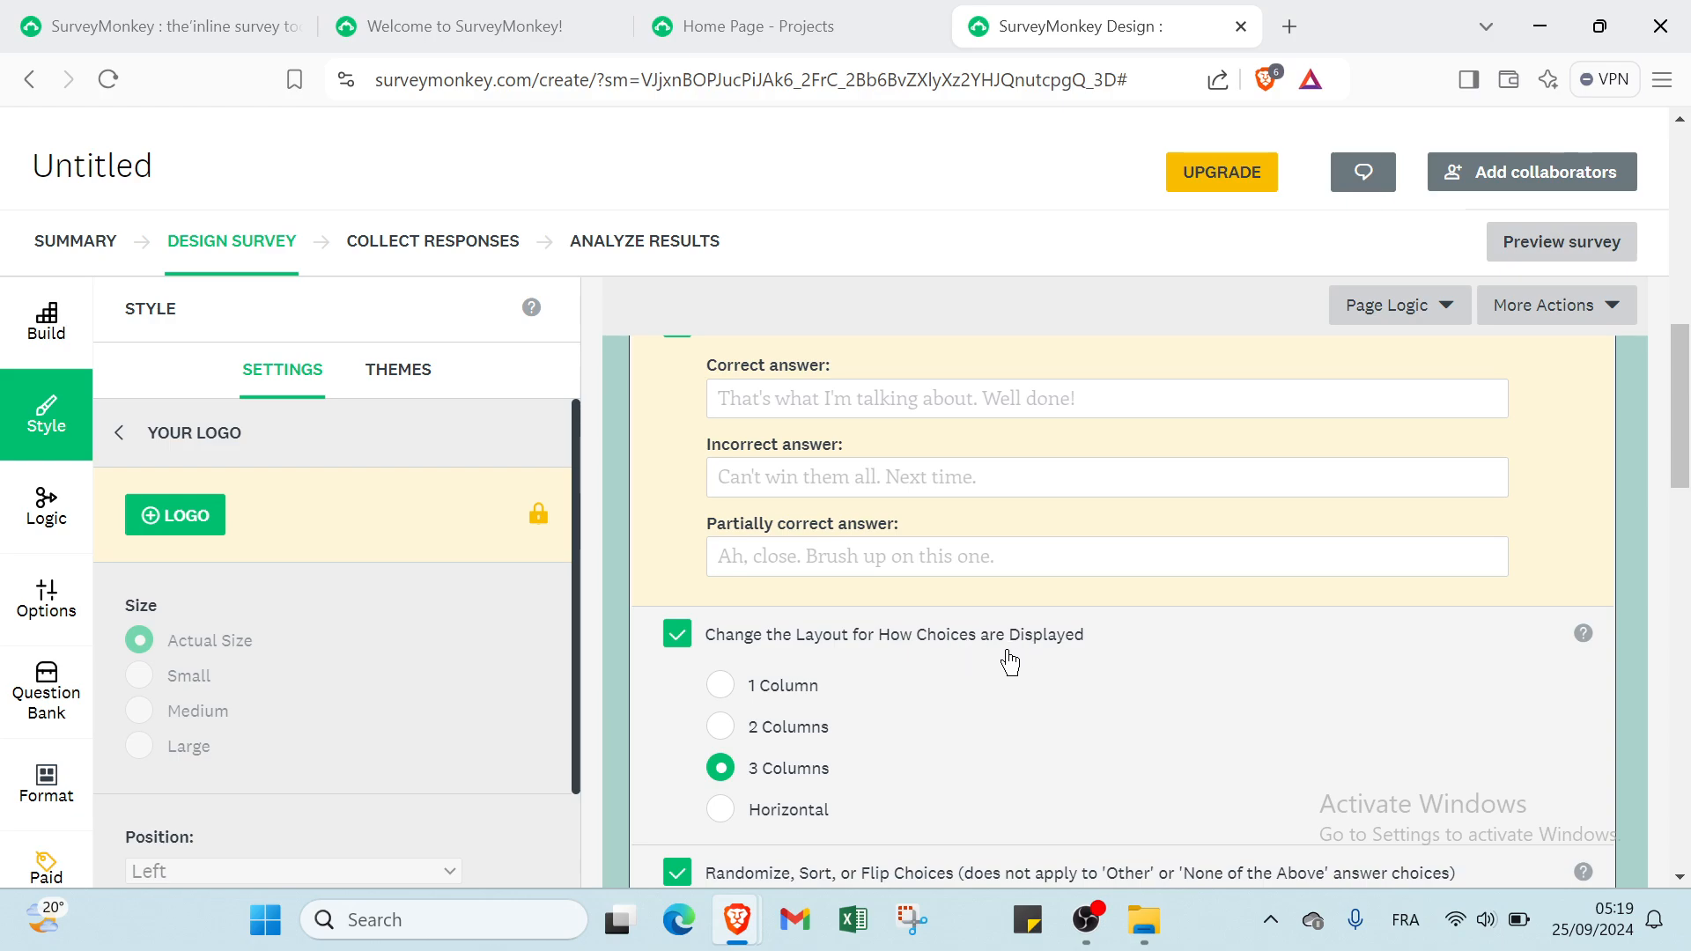
pyautogui.click(720, 685)
pyautogui.click(720, 725)
pyautogui.click(724, 770)
pyautogui.click(738, 806)
# Try randomizing and alphabetically sorting the answer choices, and return to Flip Choices for Each Respondent
pyautogui.scroll(-1, 733, 793)
pyautogui.scroll(-3, 732, 788)
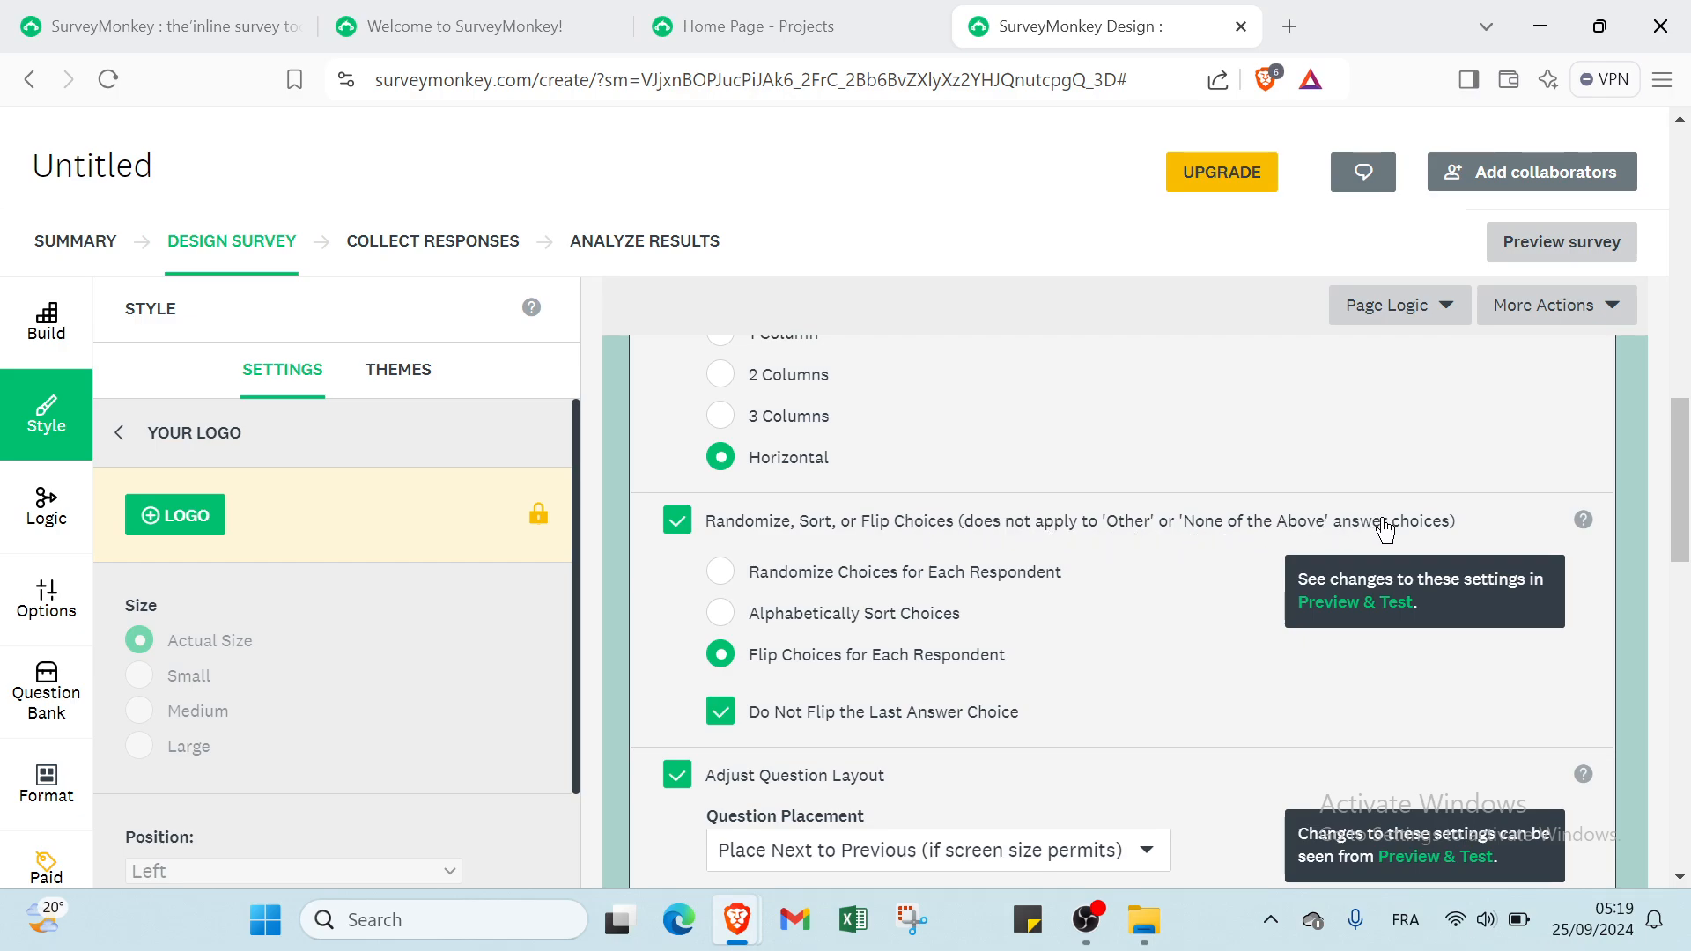
pyautogui.click(760, 574)
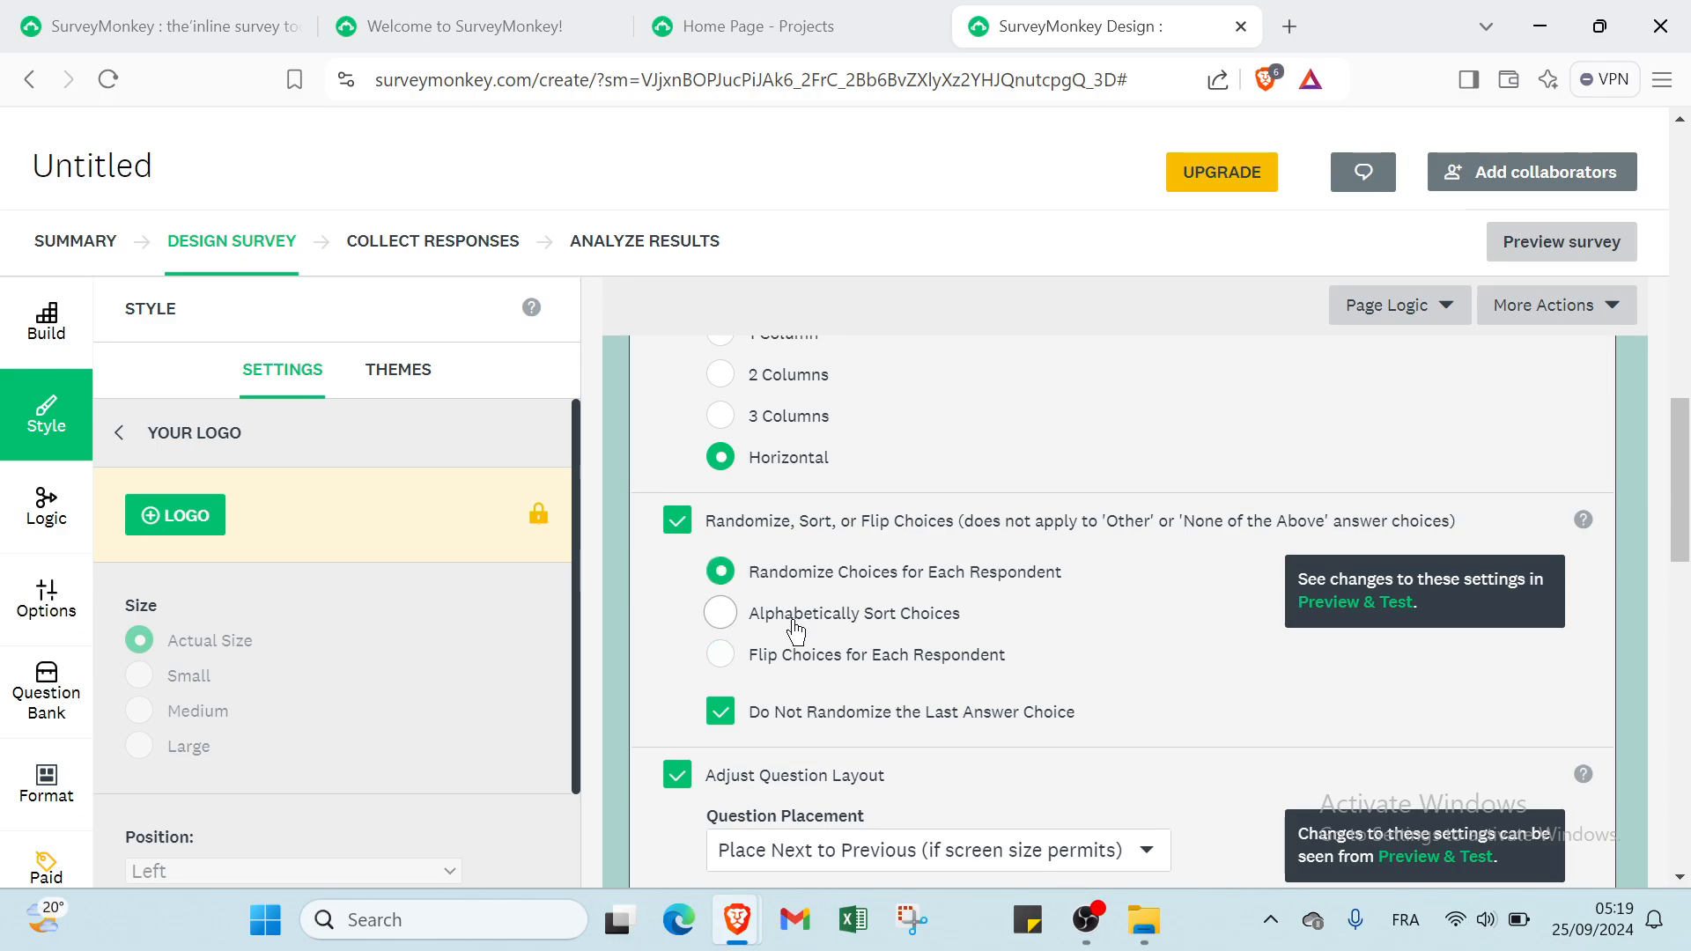
pyautogui.click(795, 617)
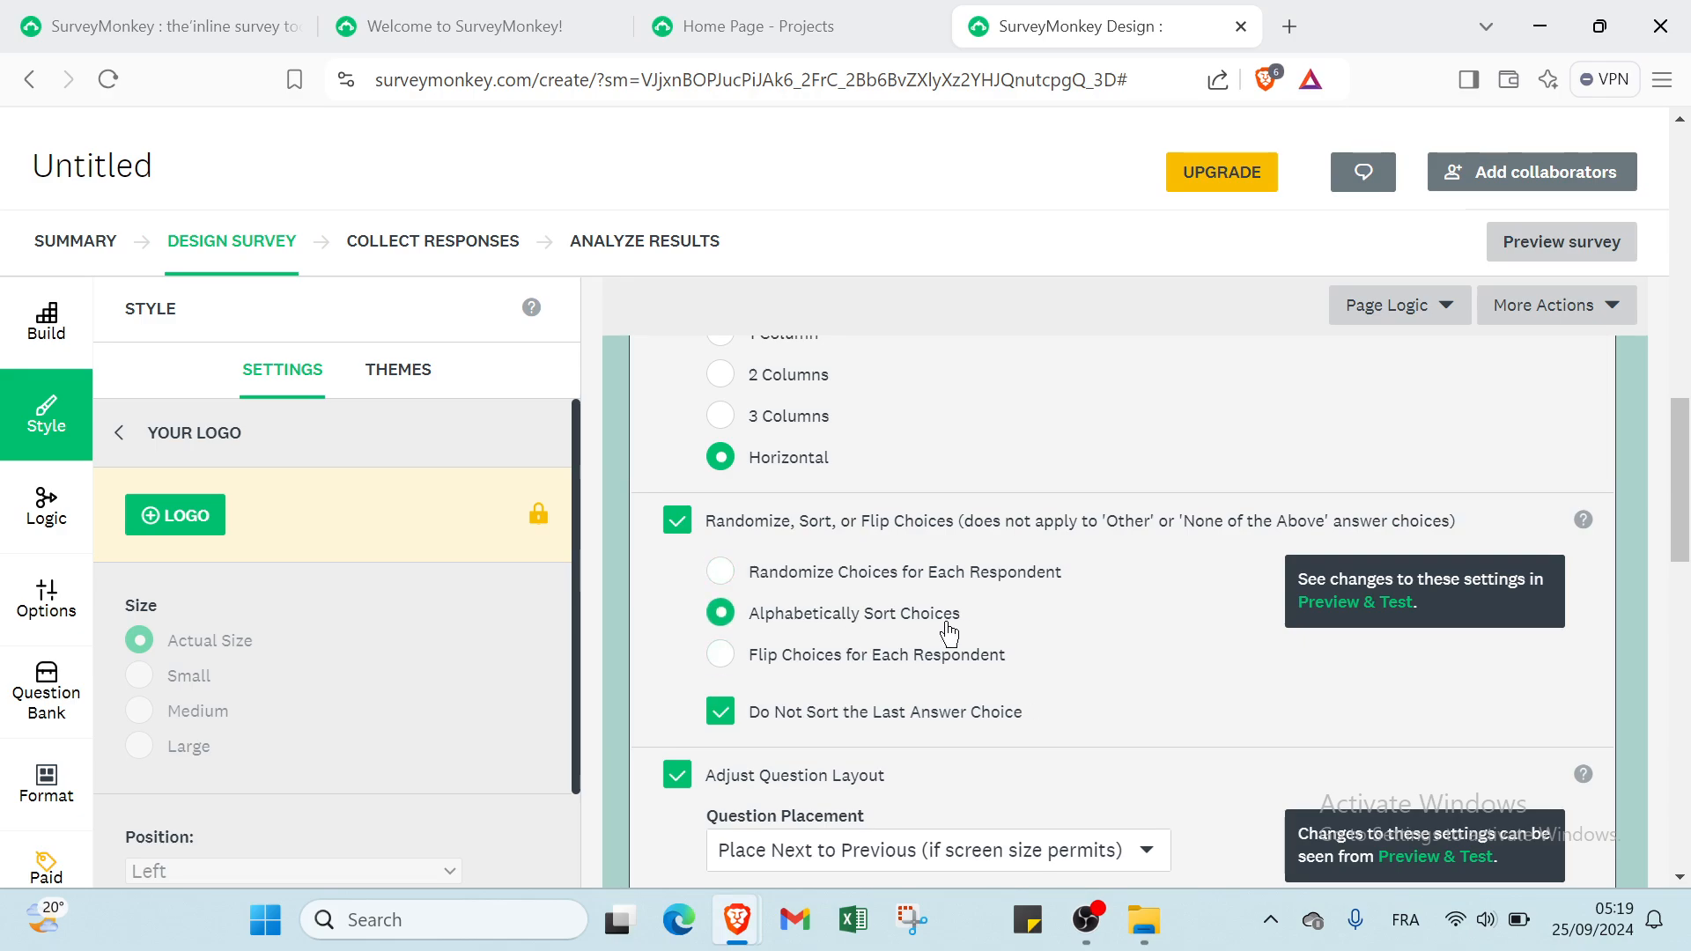
pyautogui.click(753, 676)
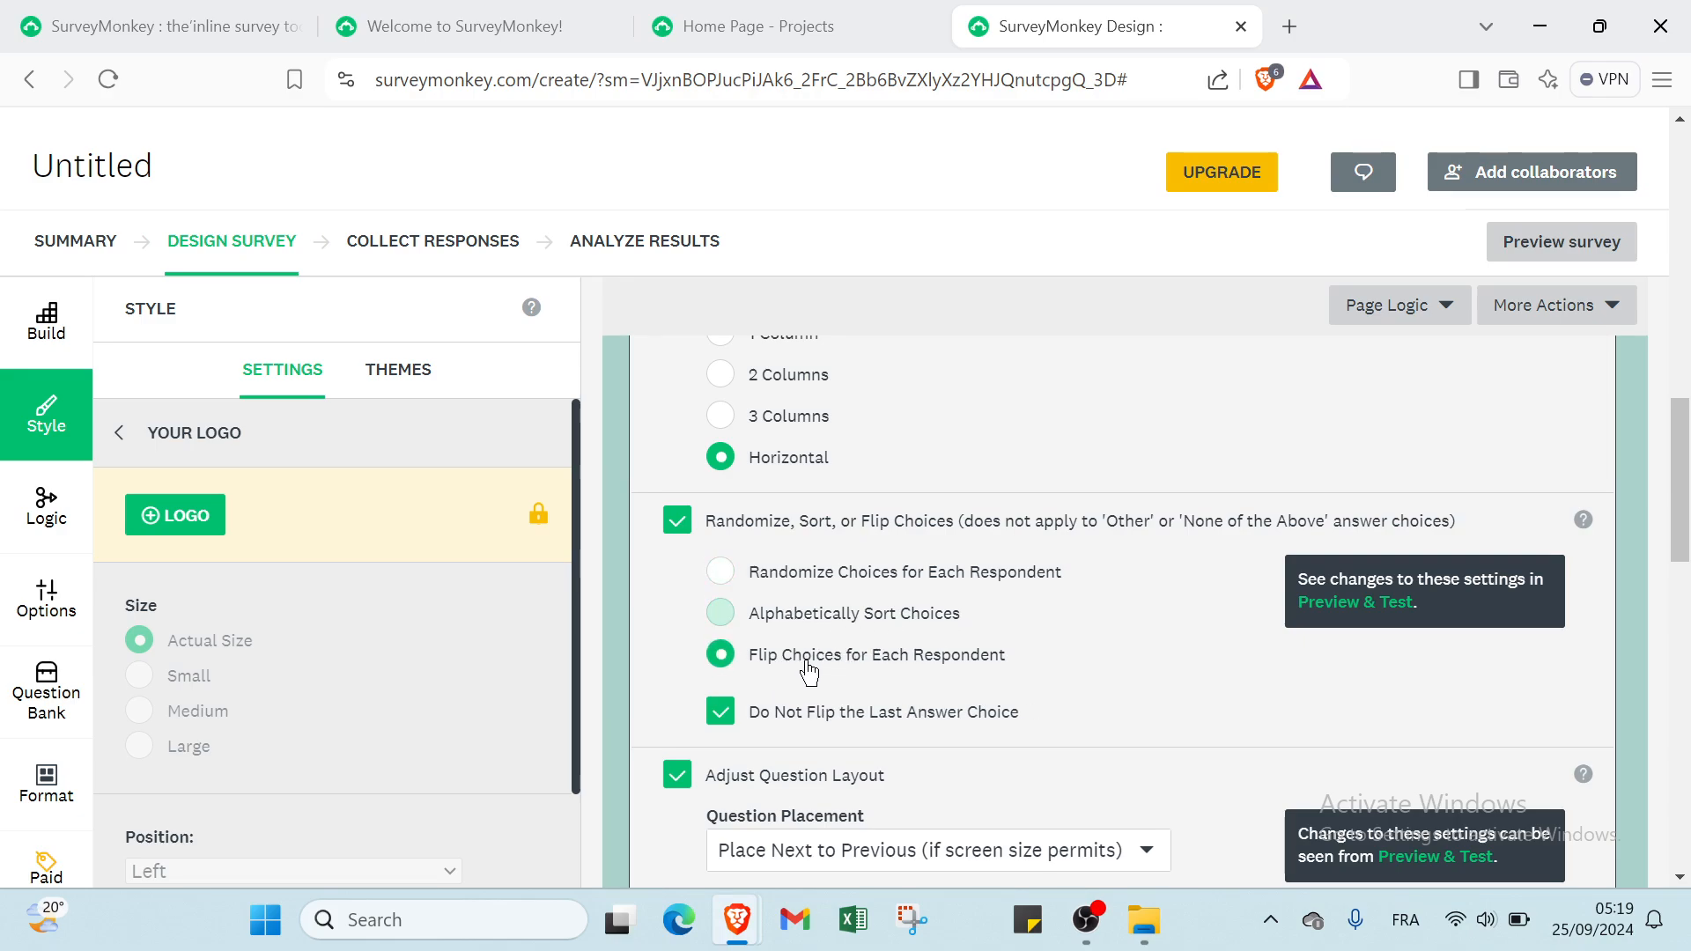
# Set the question placement to Start Question on a New Row
pyautogui.scroll(-2, 883, 586)
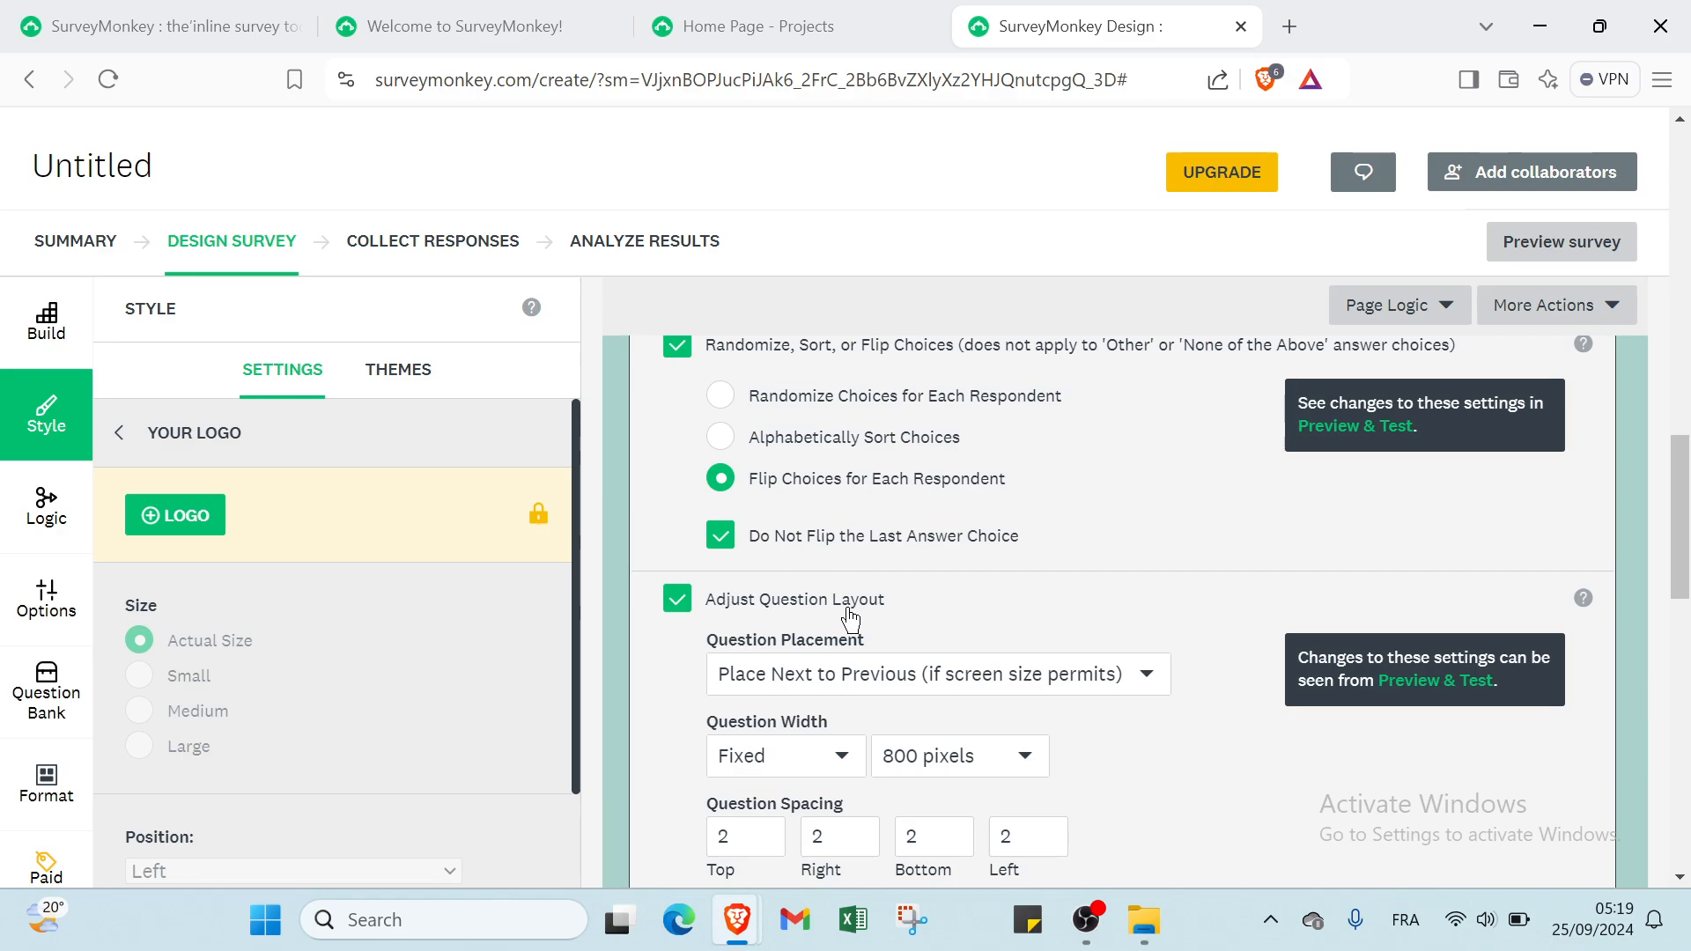
pyautogui.click(751, 678)
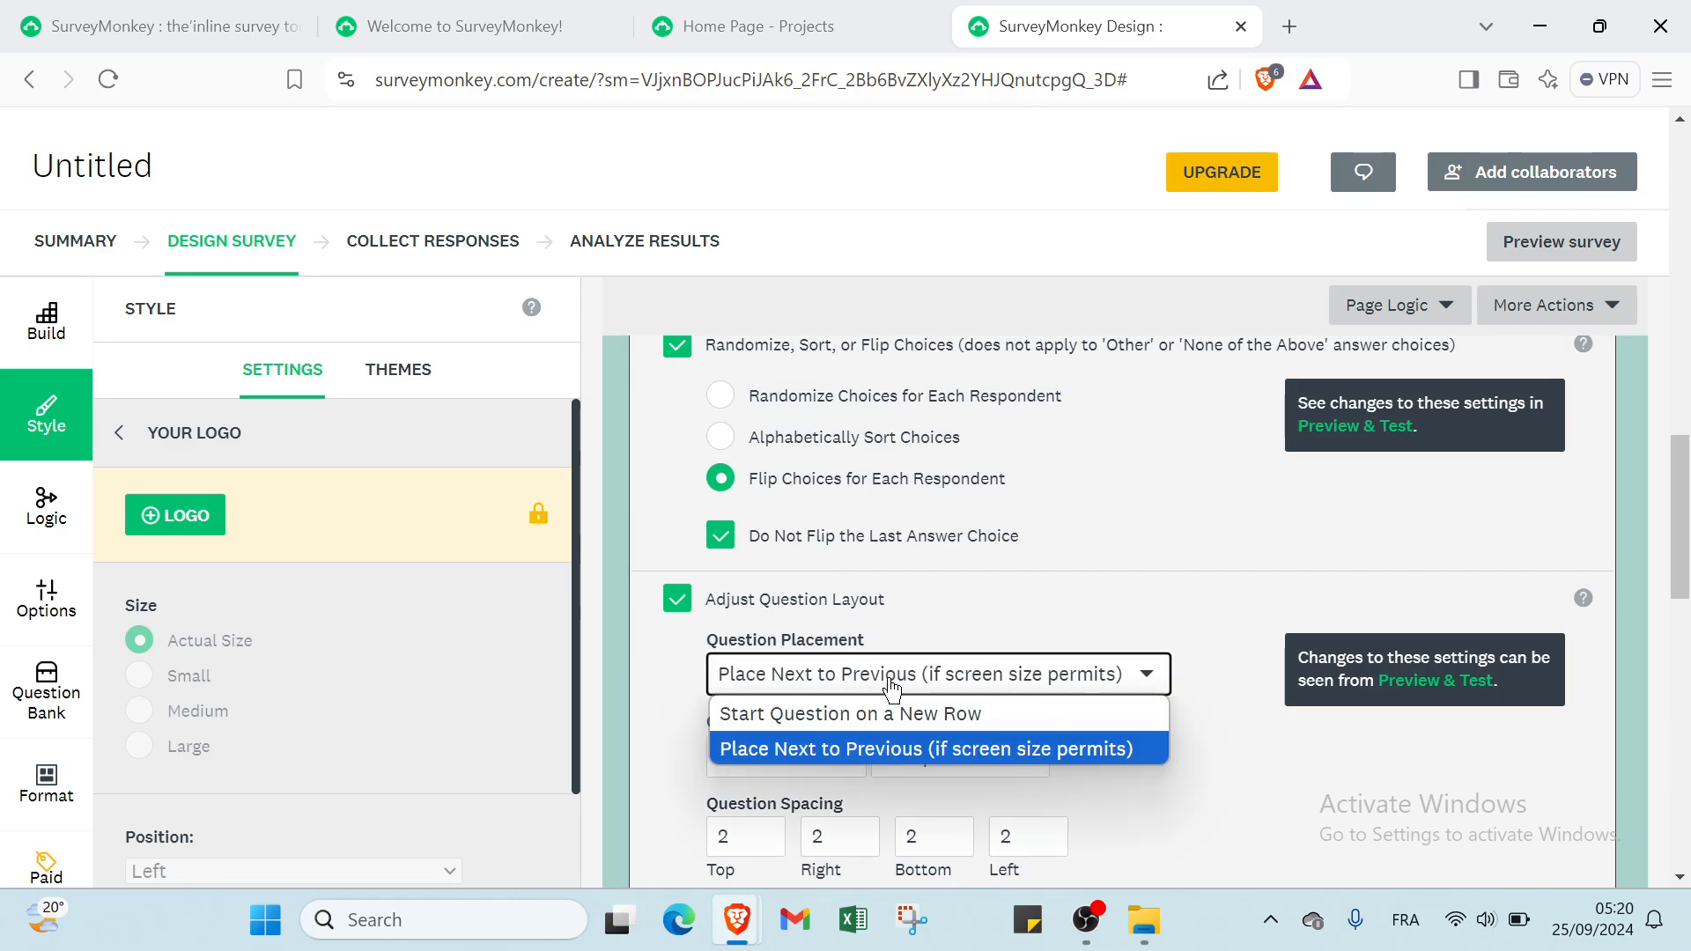
pyautogui.click(810, 715)
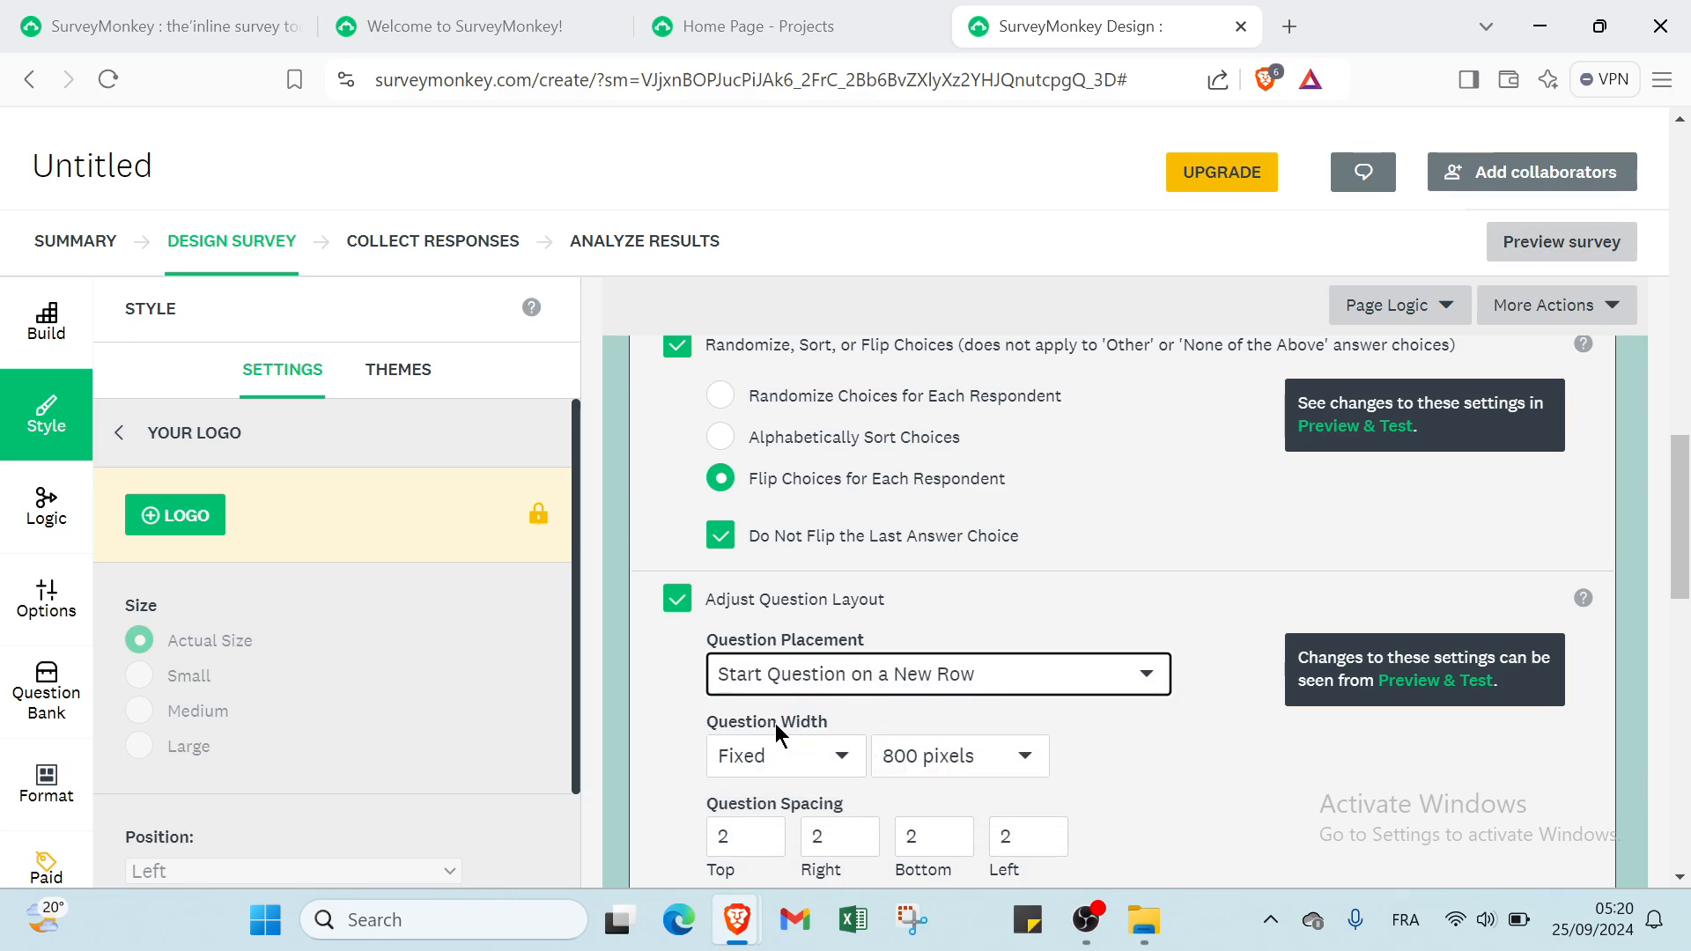
# Try a percent-based question width of 70% of the page
pyautogui.click(817, 756)
pyautogui.click(792, 790)
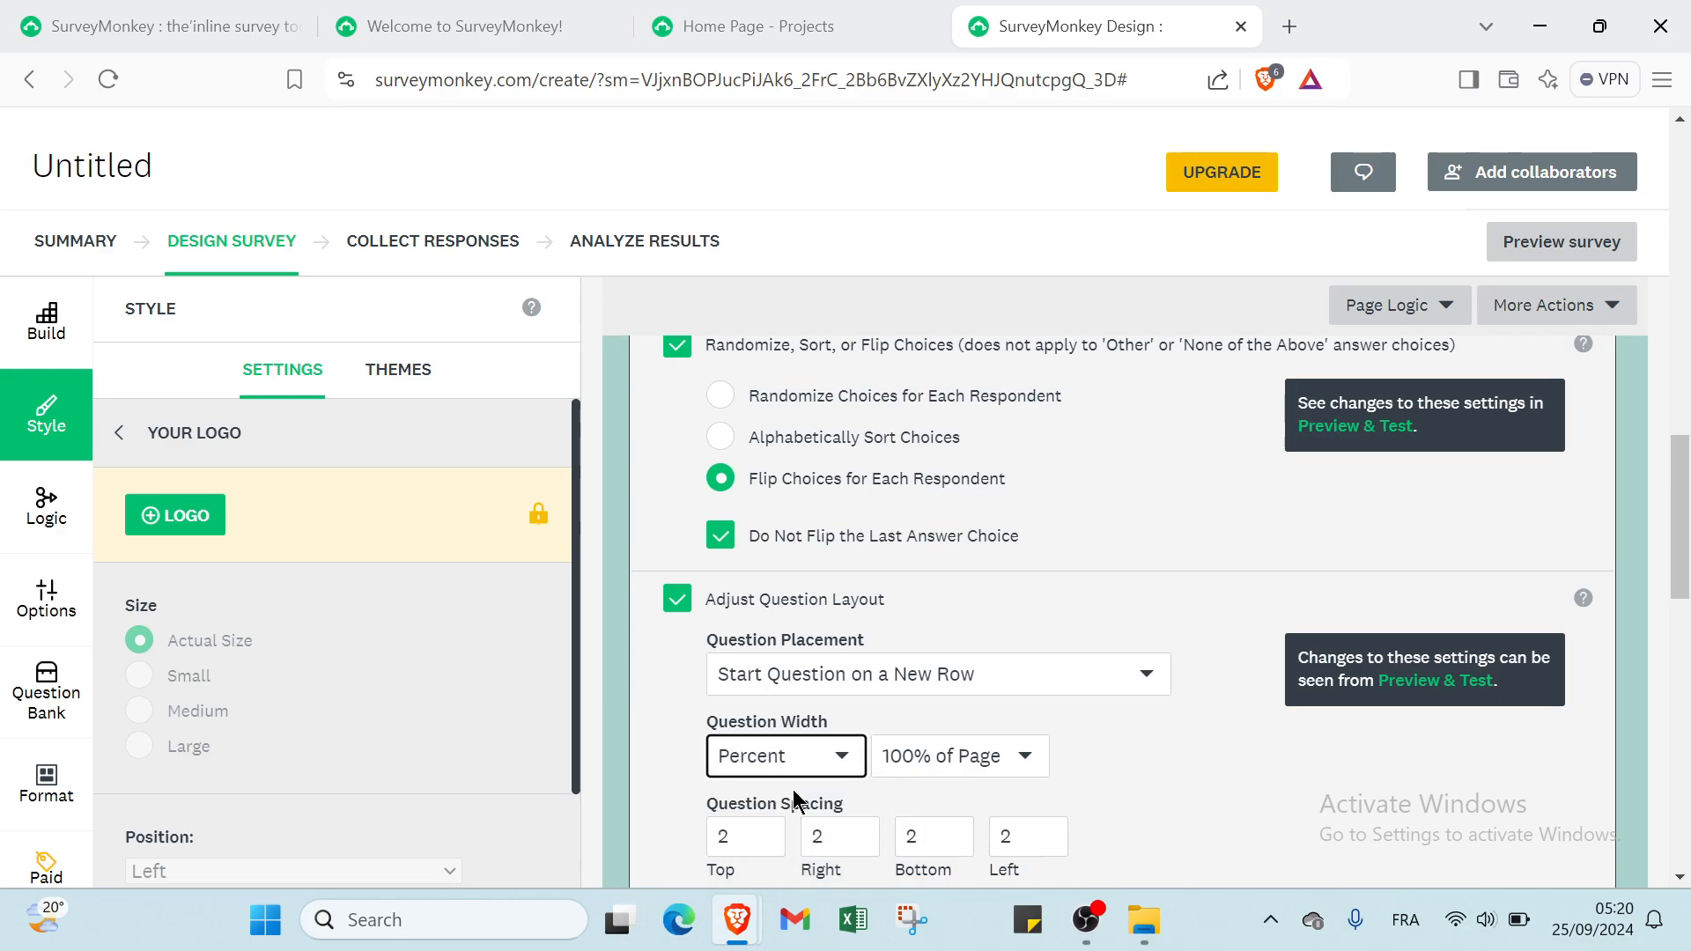
pyautogui.click(900, 775)
pyautogui.click(951, 617)
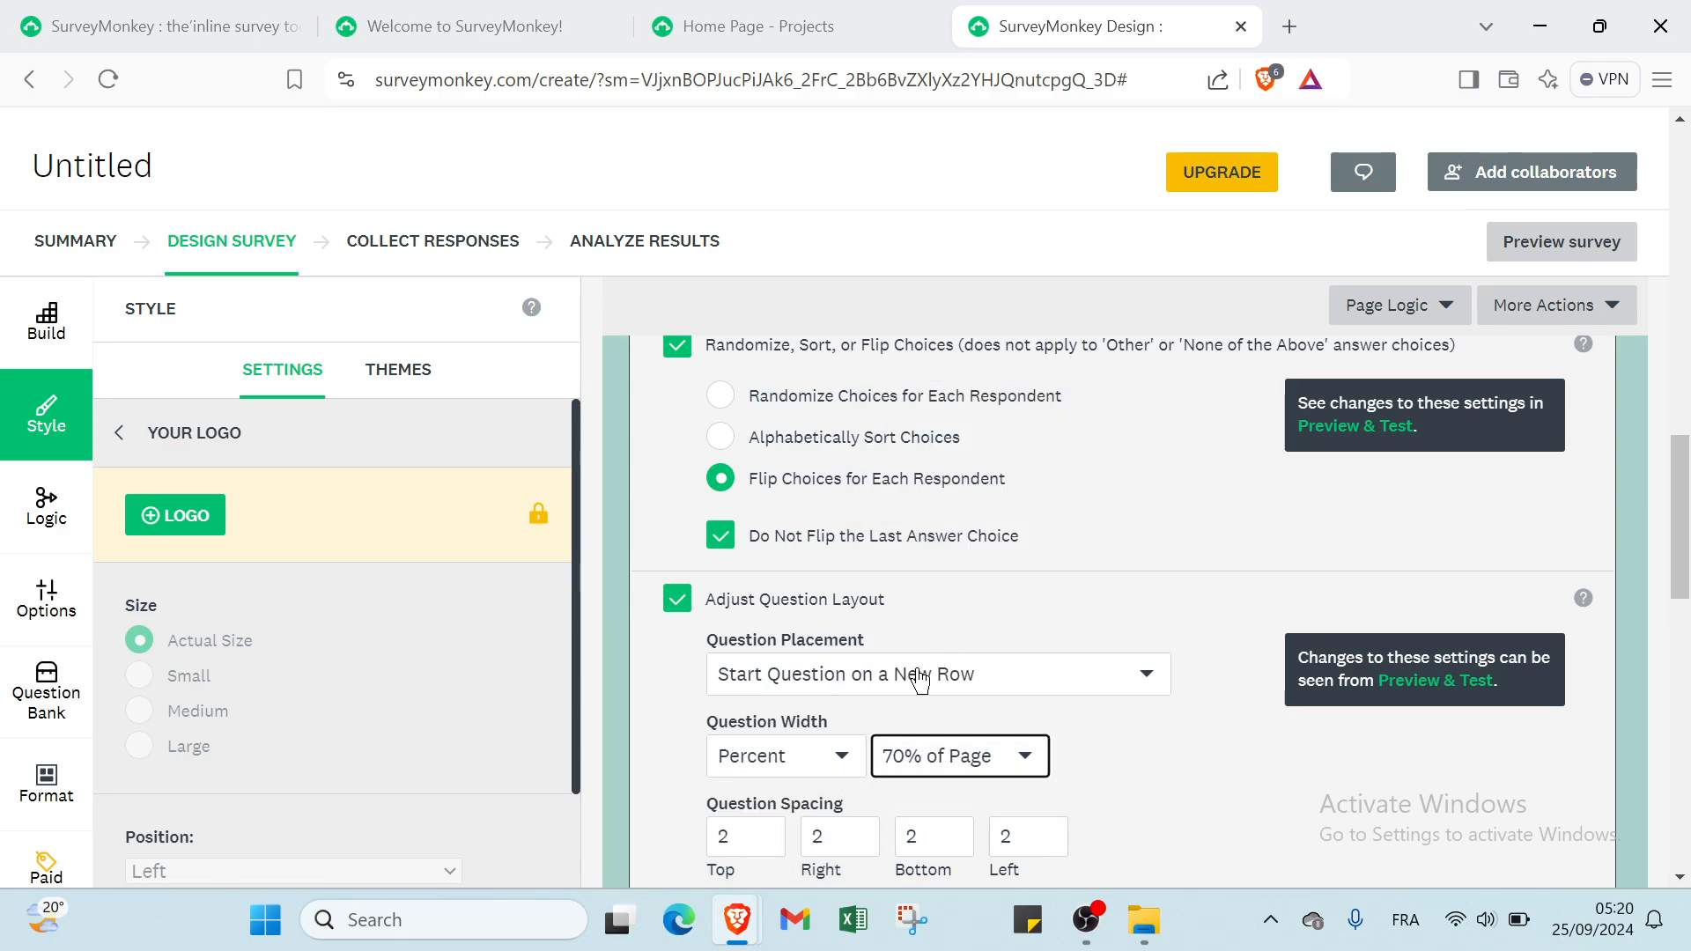
# Set the question width to a fixed 500 pixels
pyautogui.click(807, 762)
pyautogui.click(756, 831)
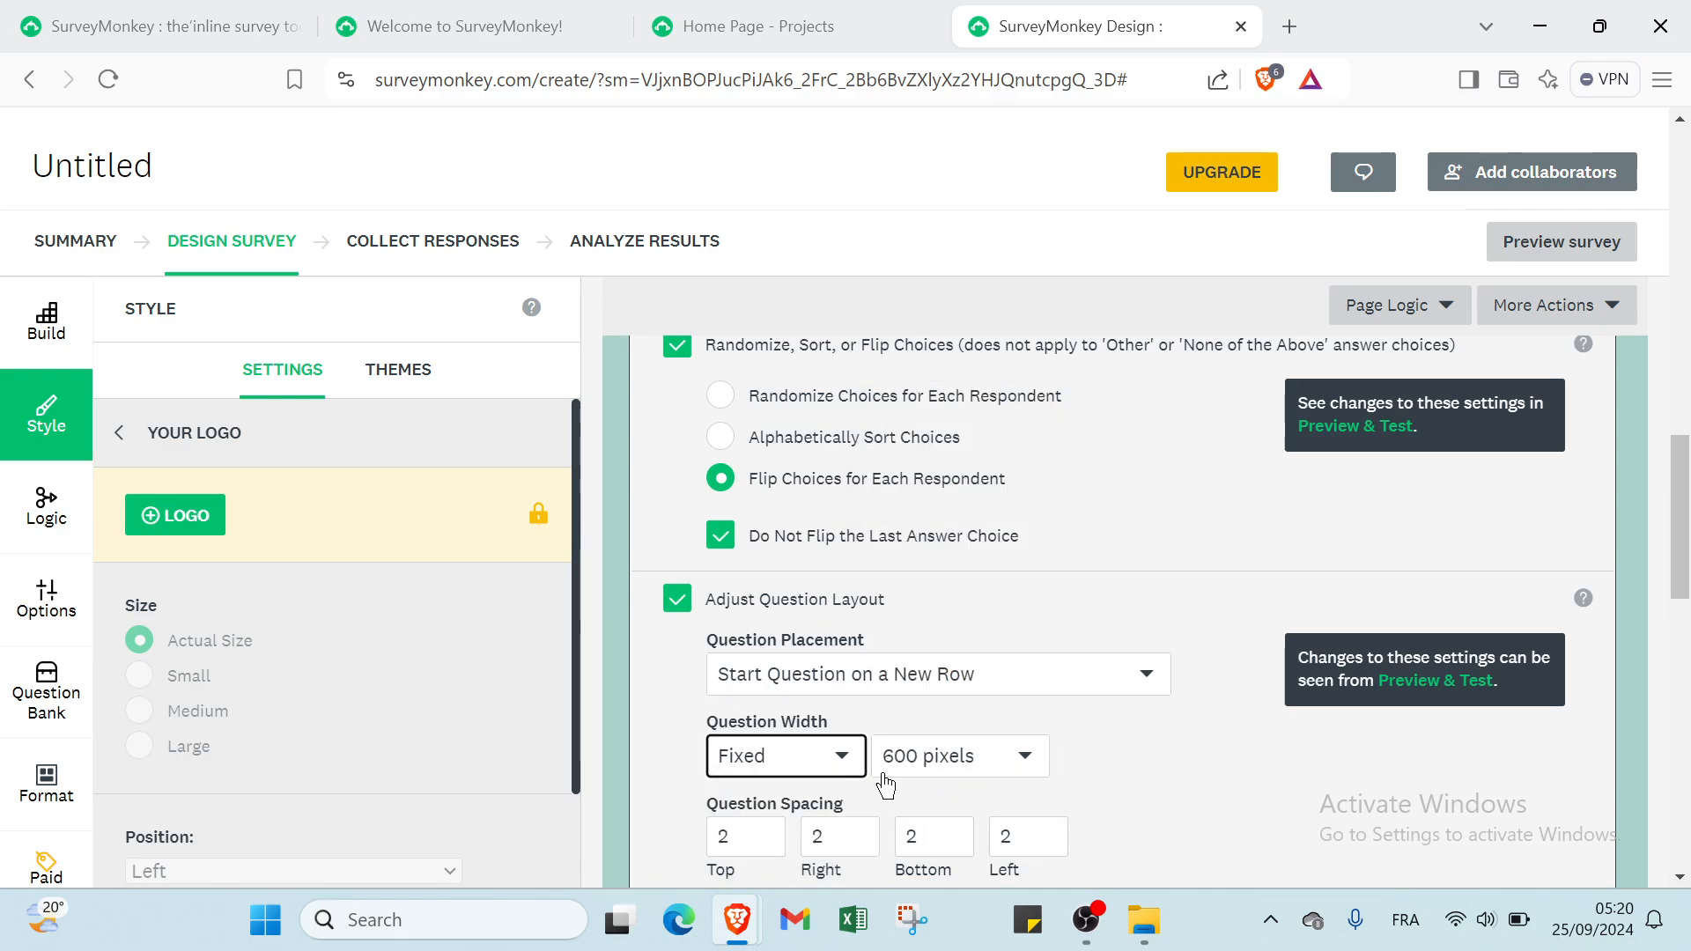
pyautogui.click(942, 758)
pyautogui.click(930, 613)
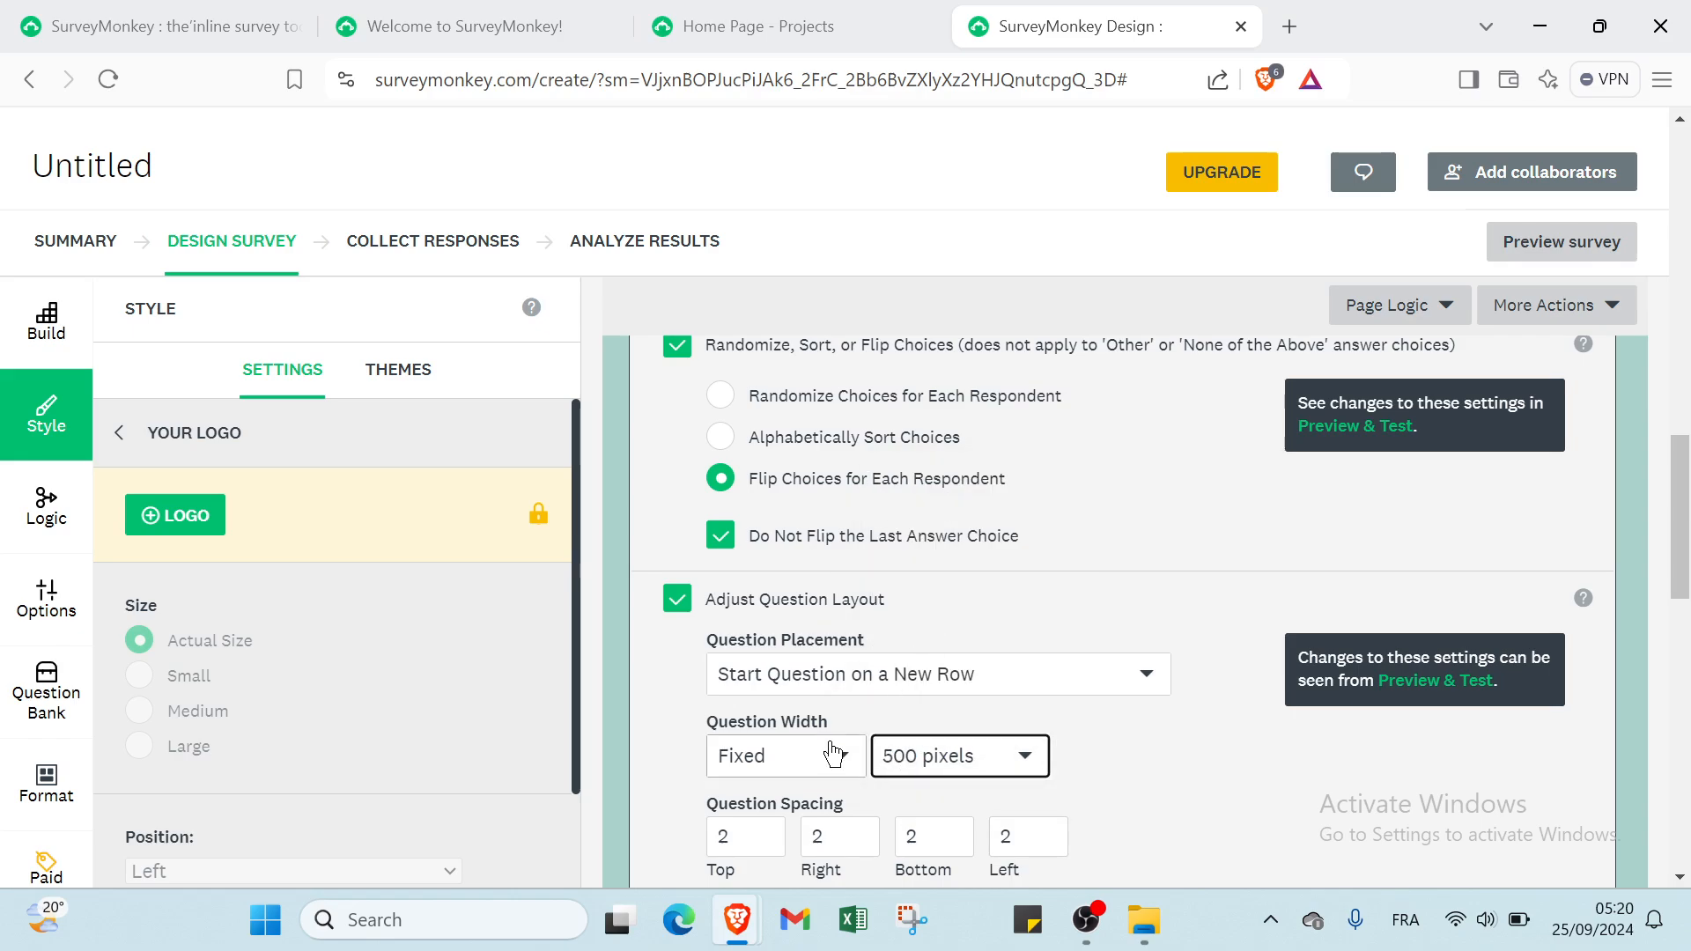
# Examine the question spacing values, the question text A/B test setting and the save and cancel choices ending the question's options
pyautogui.scroll(-2, 794, 701)
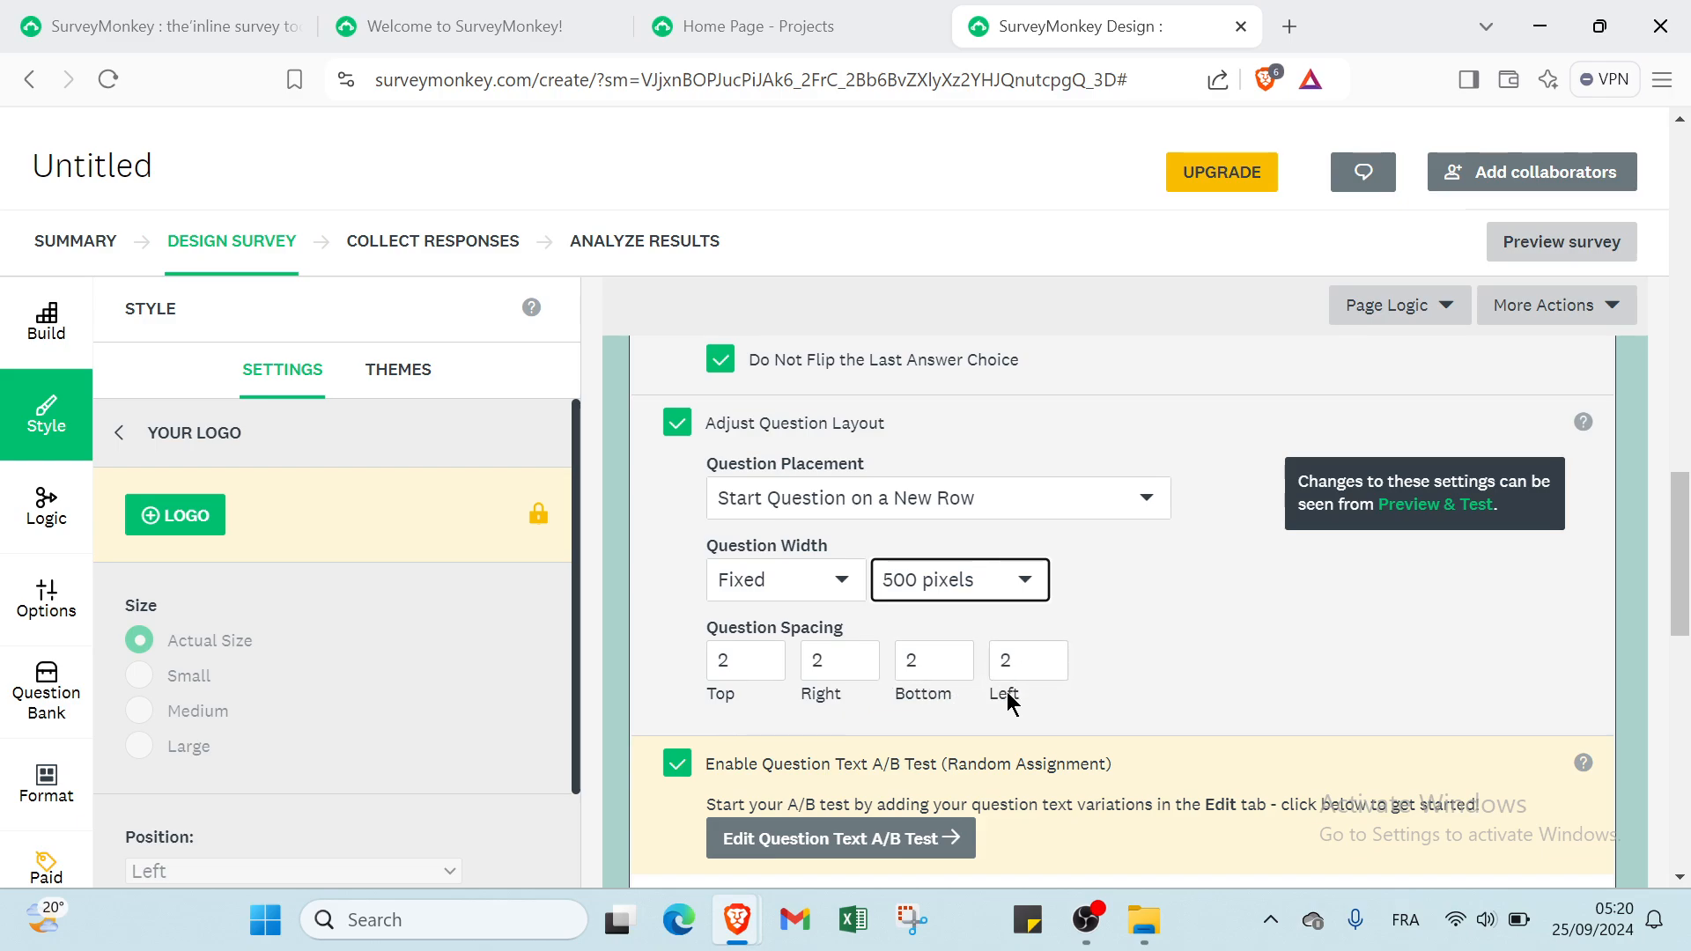
pyautogui.scroll(-3, 943, 661)
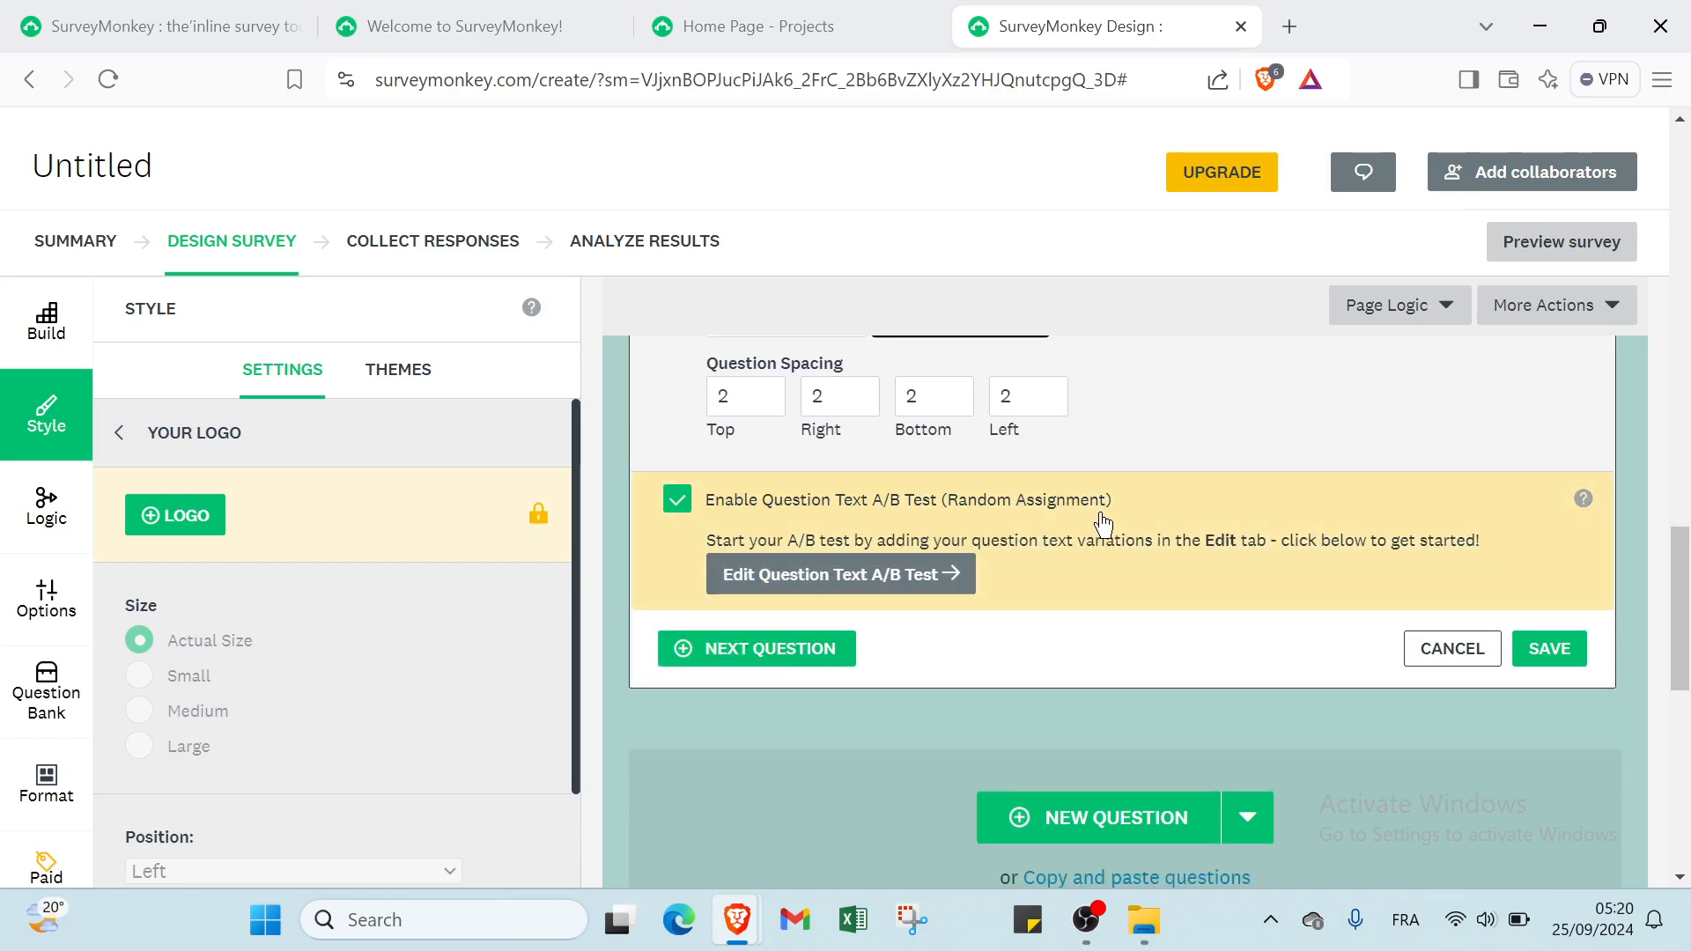
pyautogui.scroll(5, 831, 560)
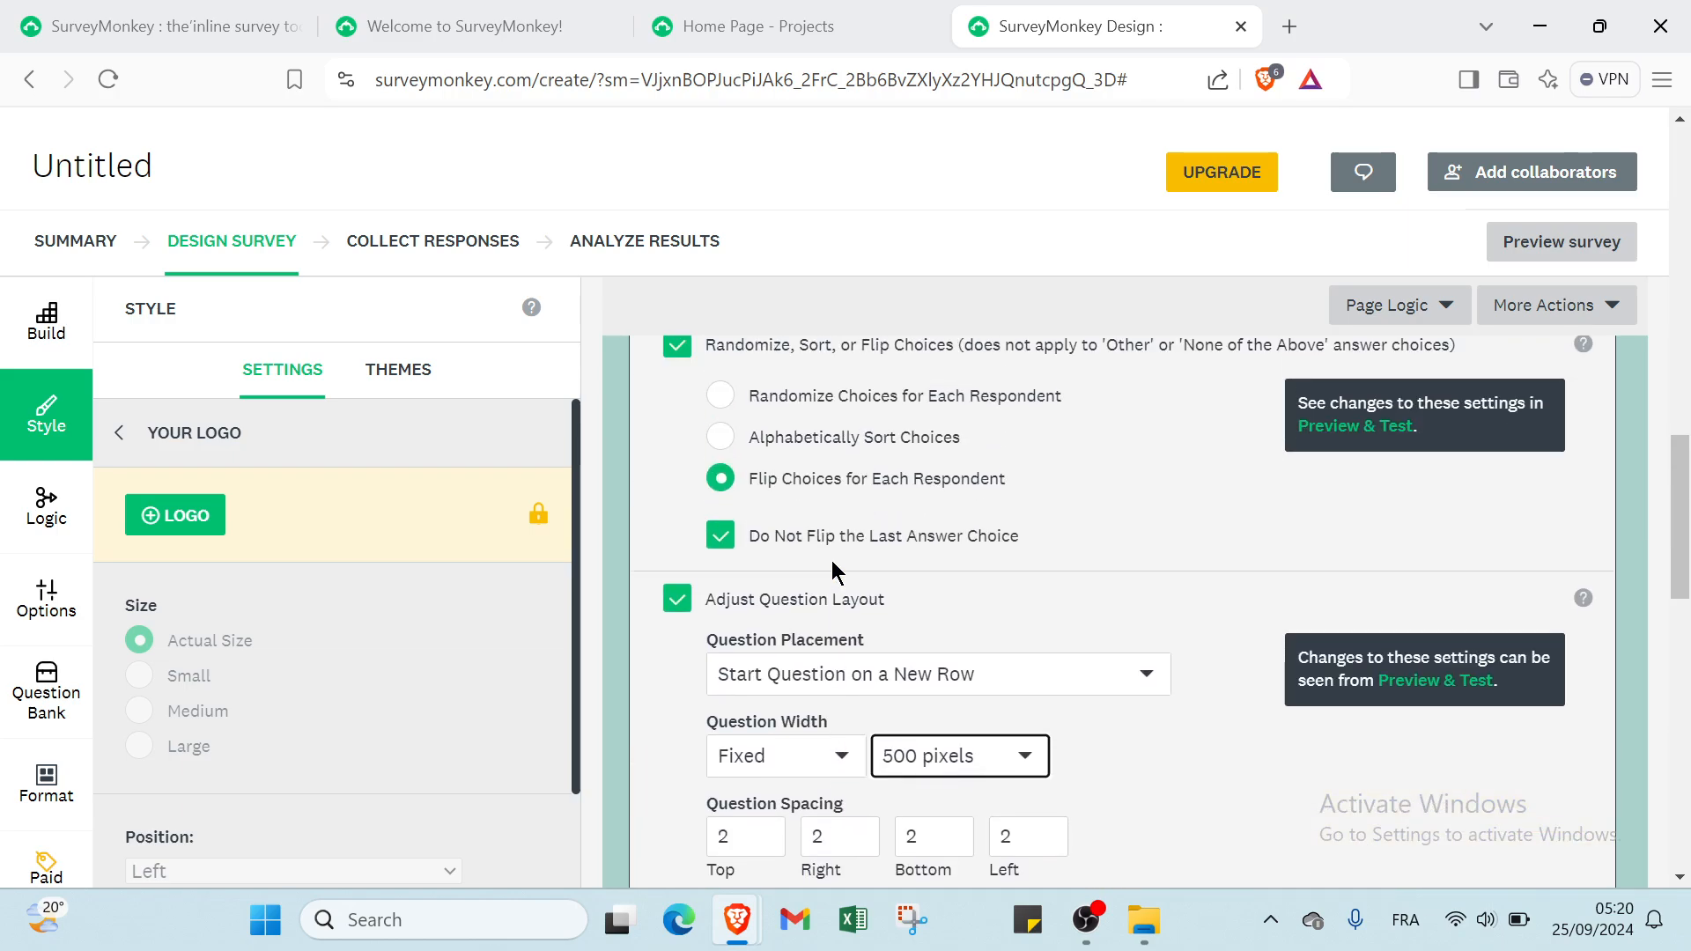
pyautogui.scroll(-4, 831, 560)
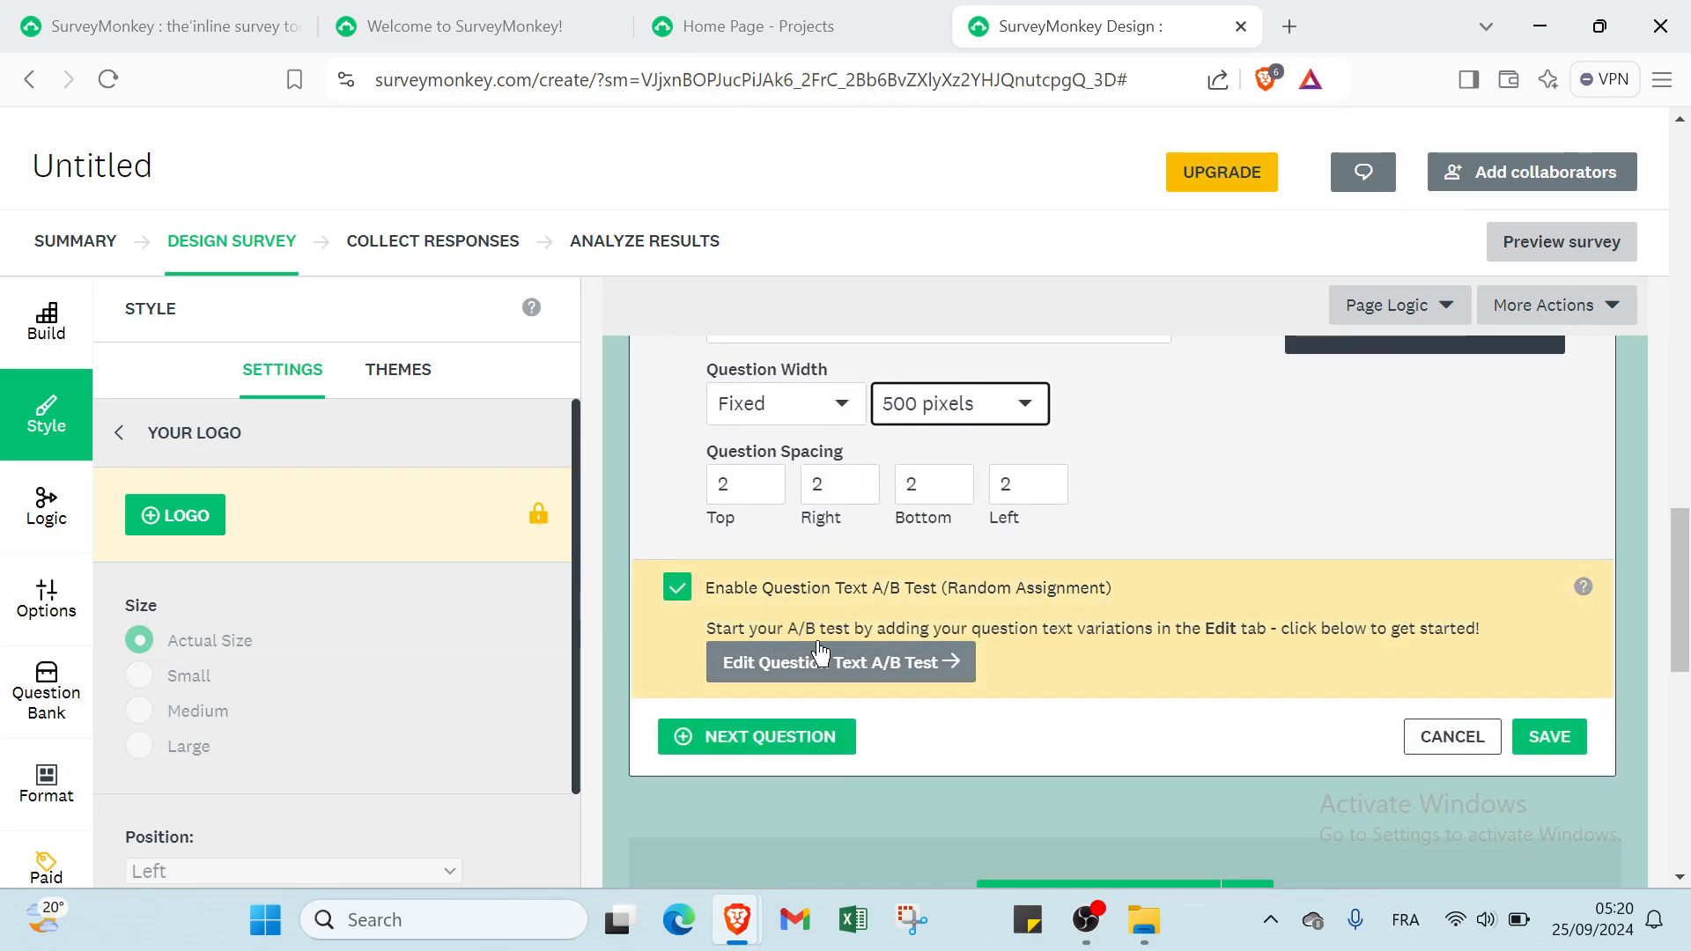
pyautogui.scroll(-1, 814, 615)
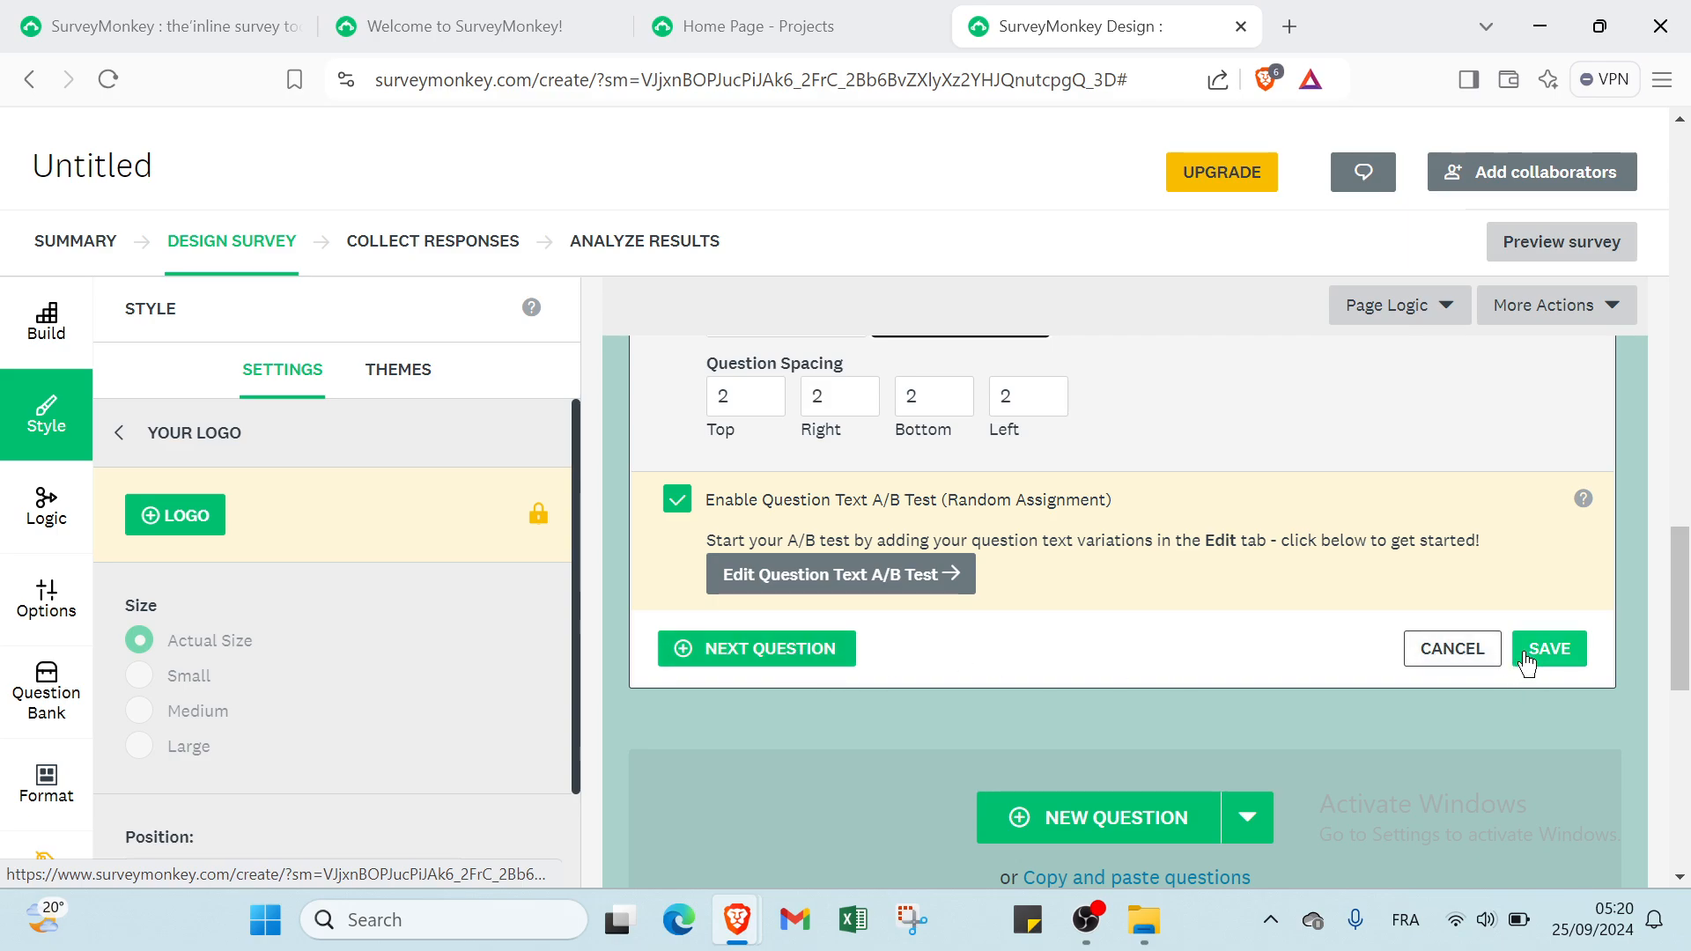
pyautogui.scroll(15, 1361, 608)
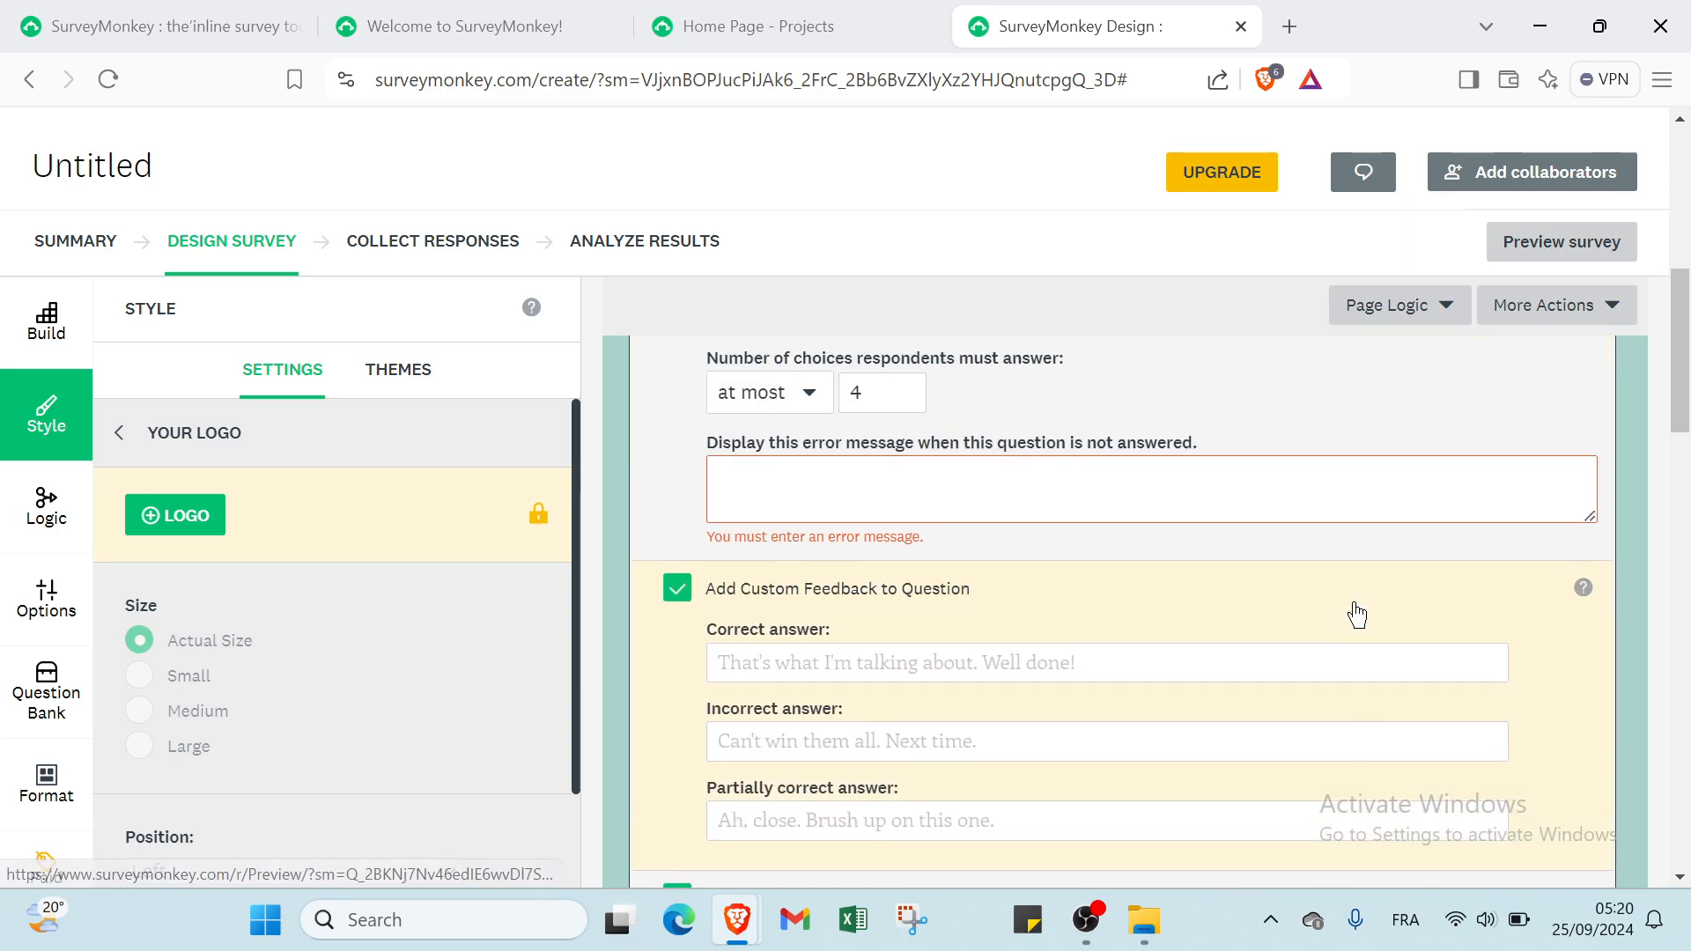
pyautogui.scroll(10, 1356, 615)
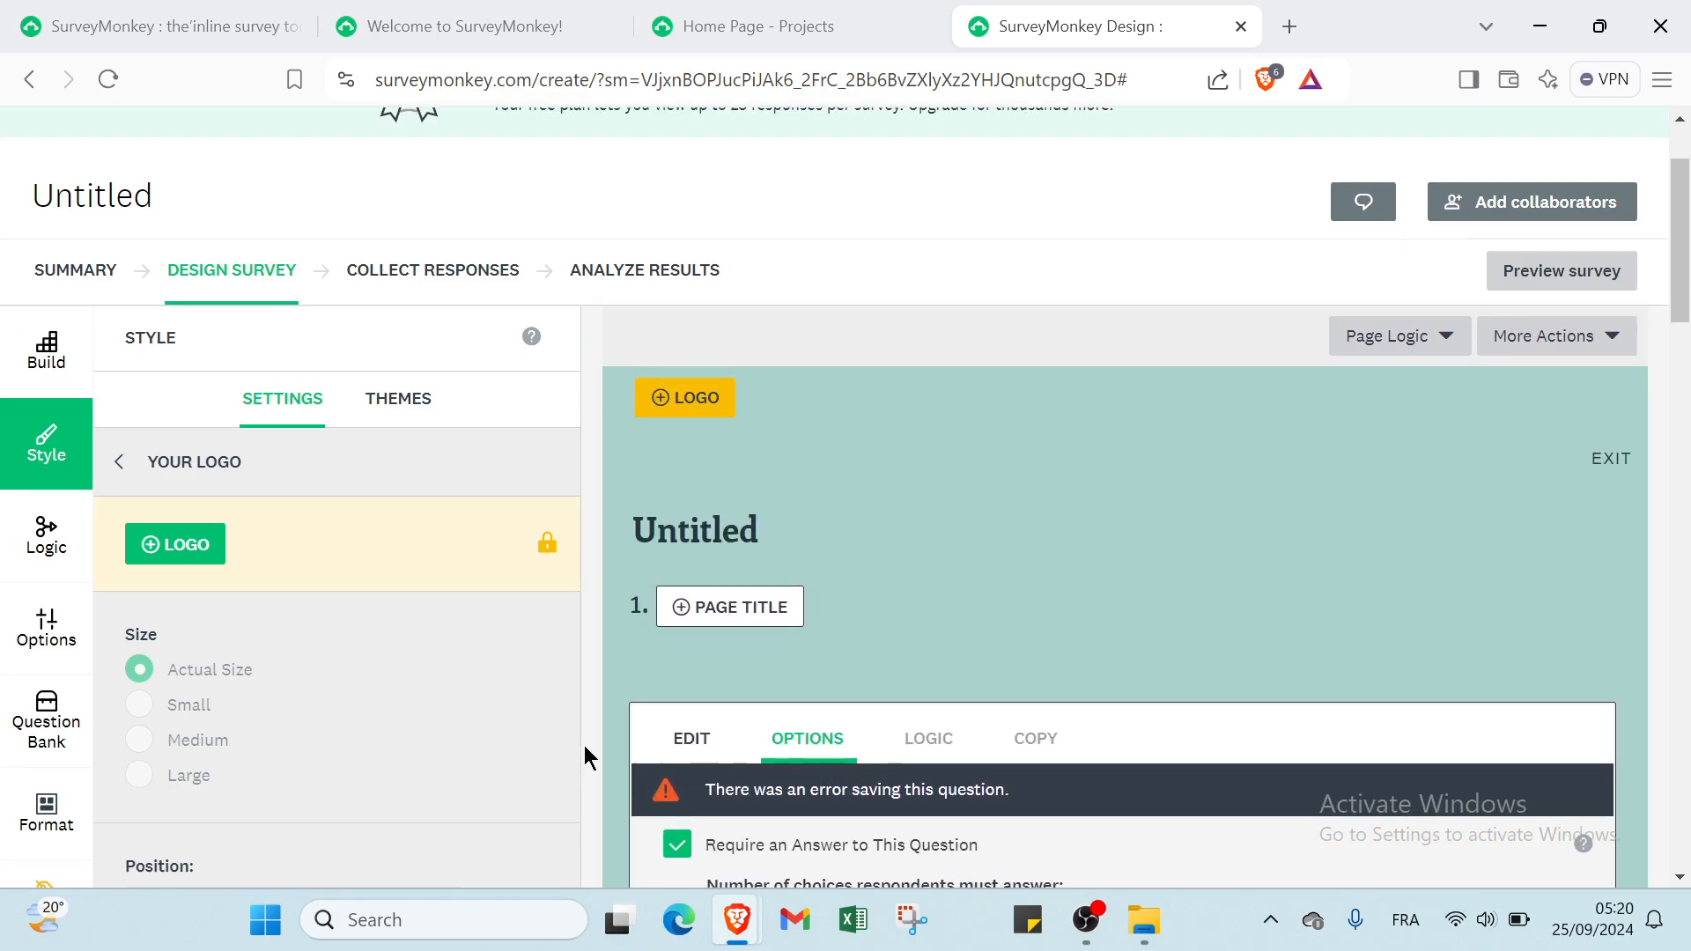
# Return to editing question Q1, add a blank text variation after A and remove the filled-in variation A
pyautogui.click(684, 742)
pyautogui.scroll(-3, 740, 669)
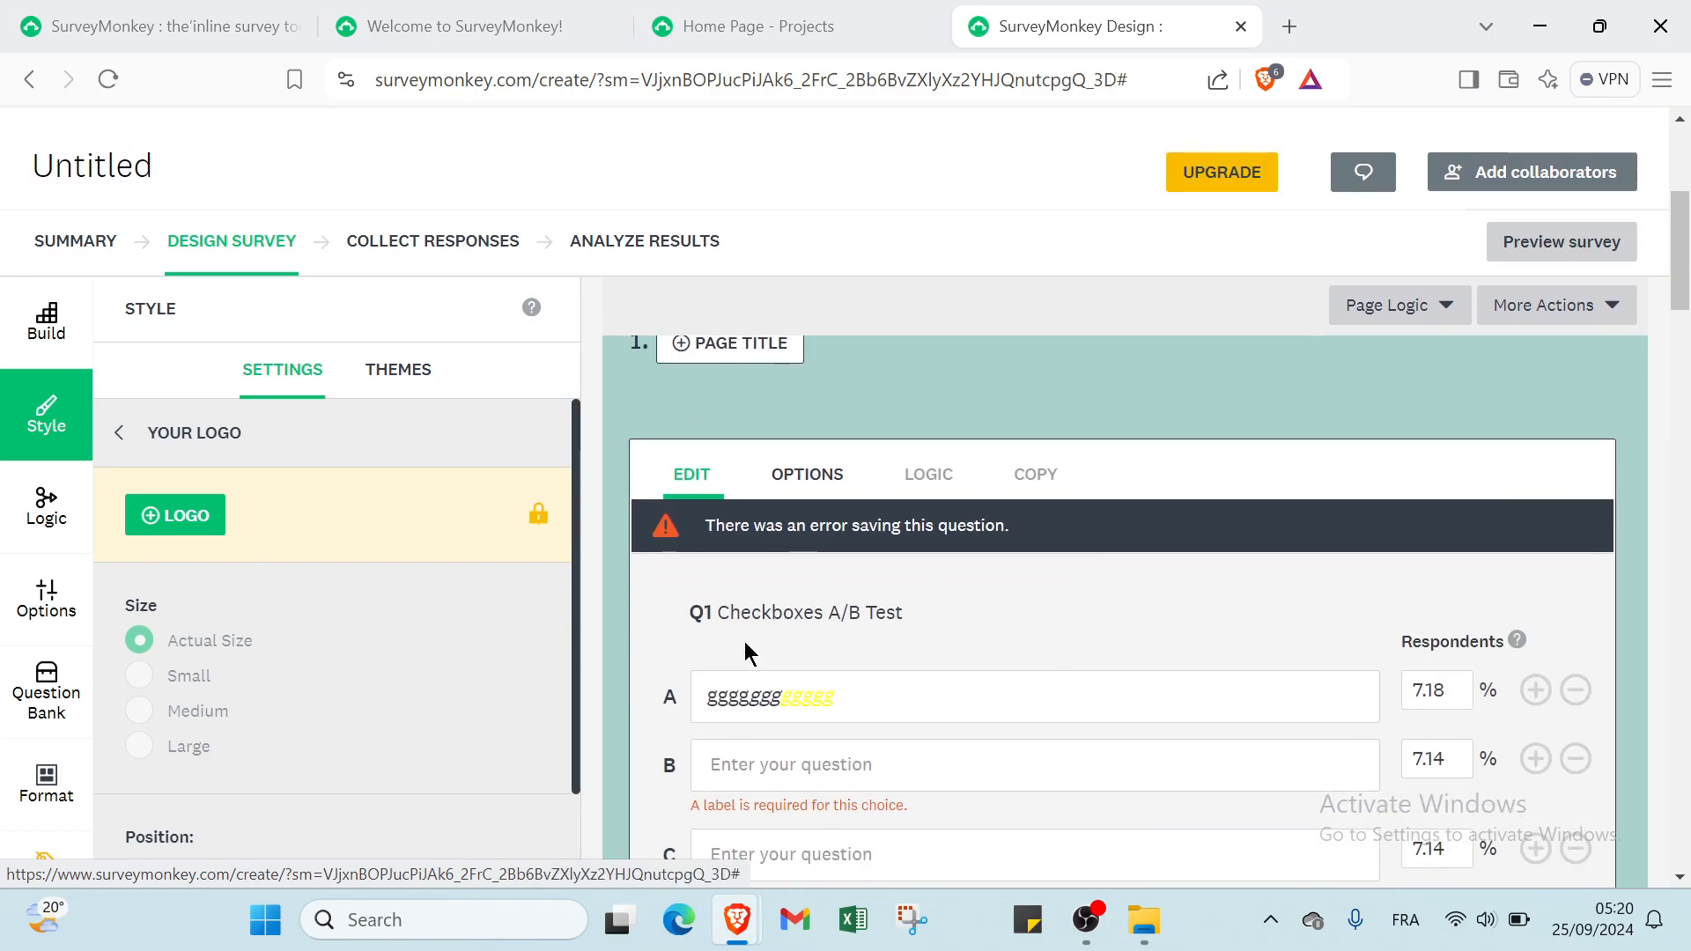
pyautogui.scroll(-1, 743, 641)
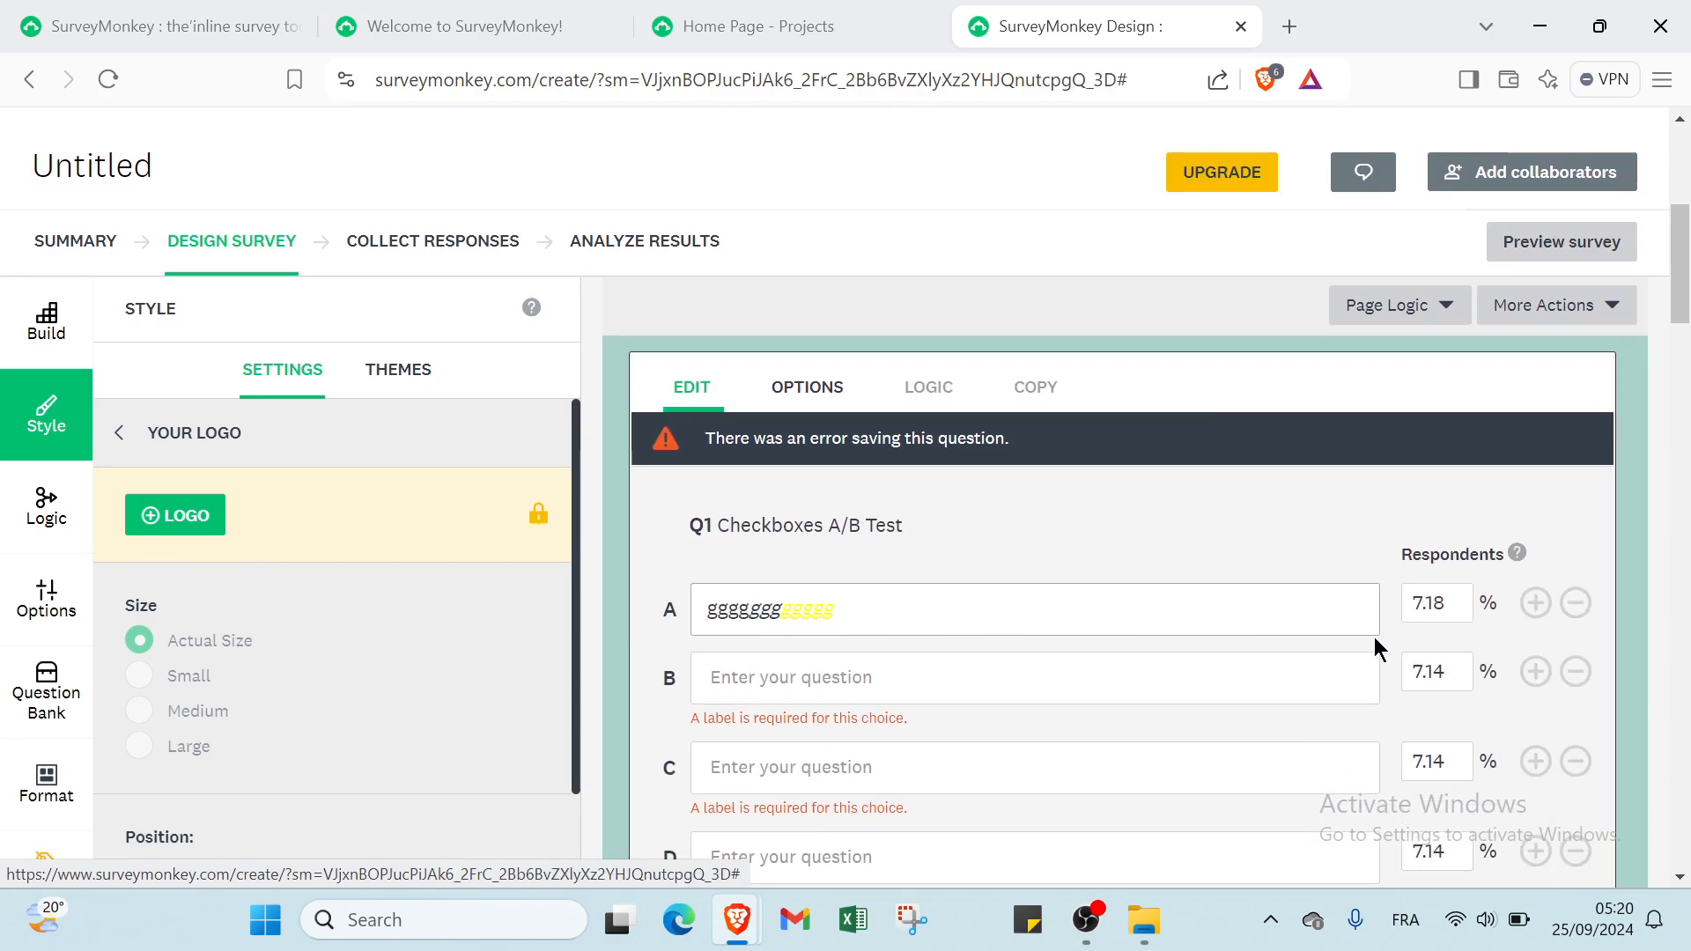
pyautogui.click(1535, 603)
pyautogui.click(1589, 604)
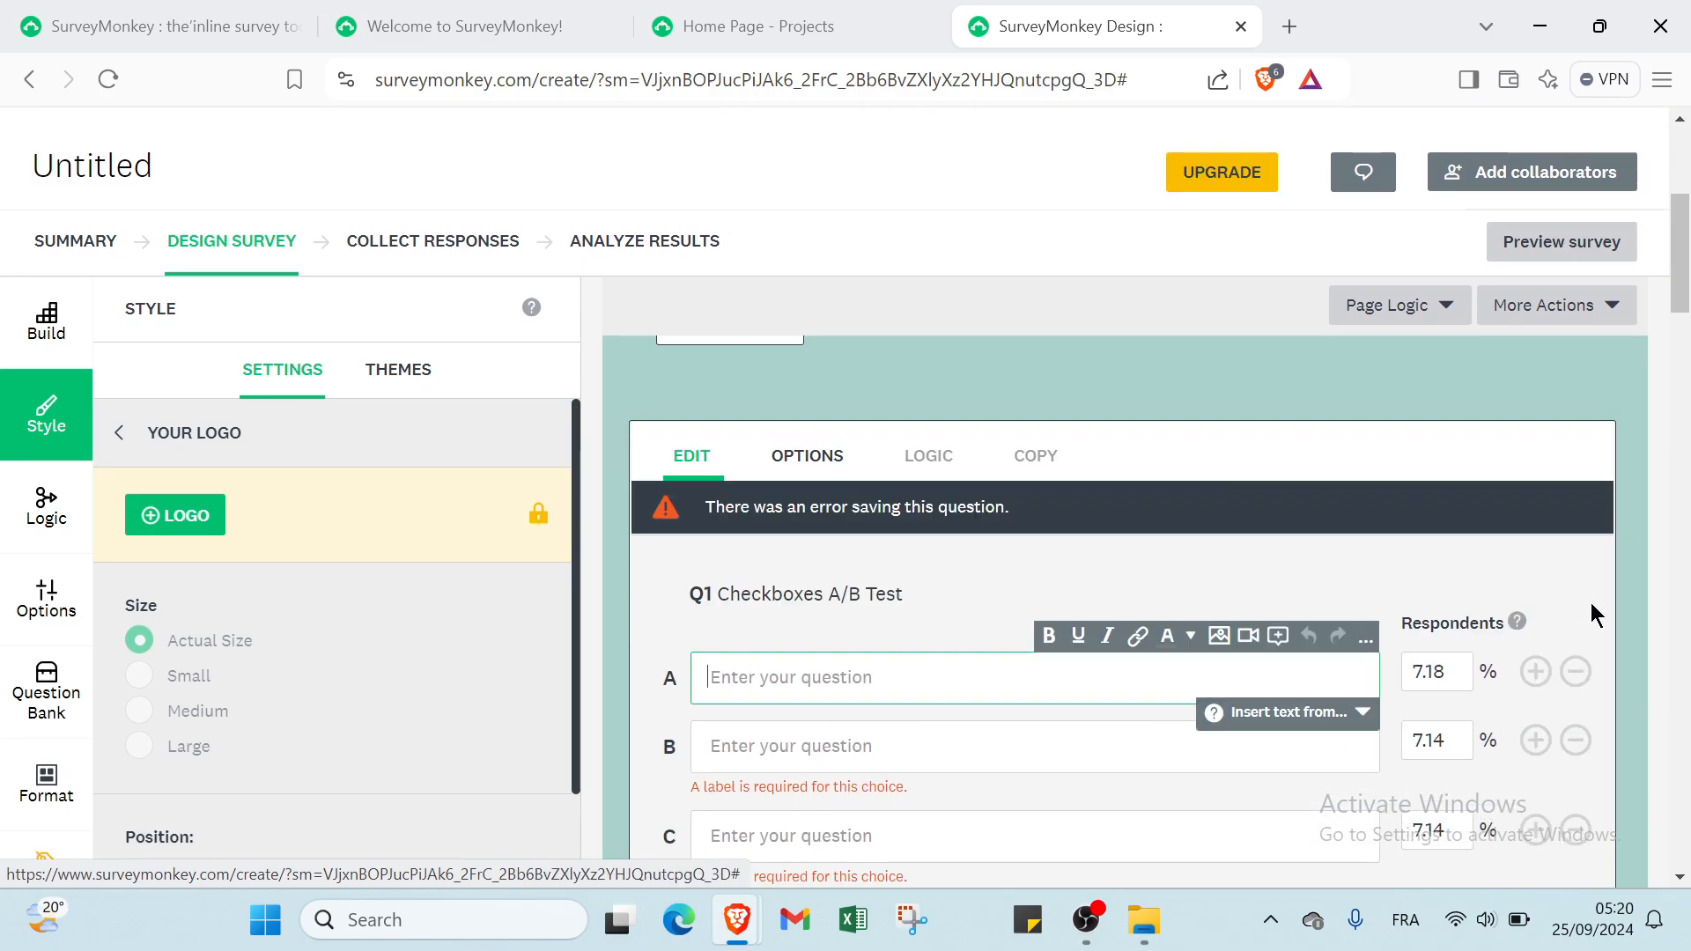
# Remove four blank question text variations from the start of the A/B test list
pyautogui.click(1572, 671)
pyautogui.scroll(-3, 1560, 660)
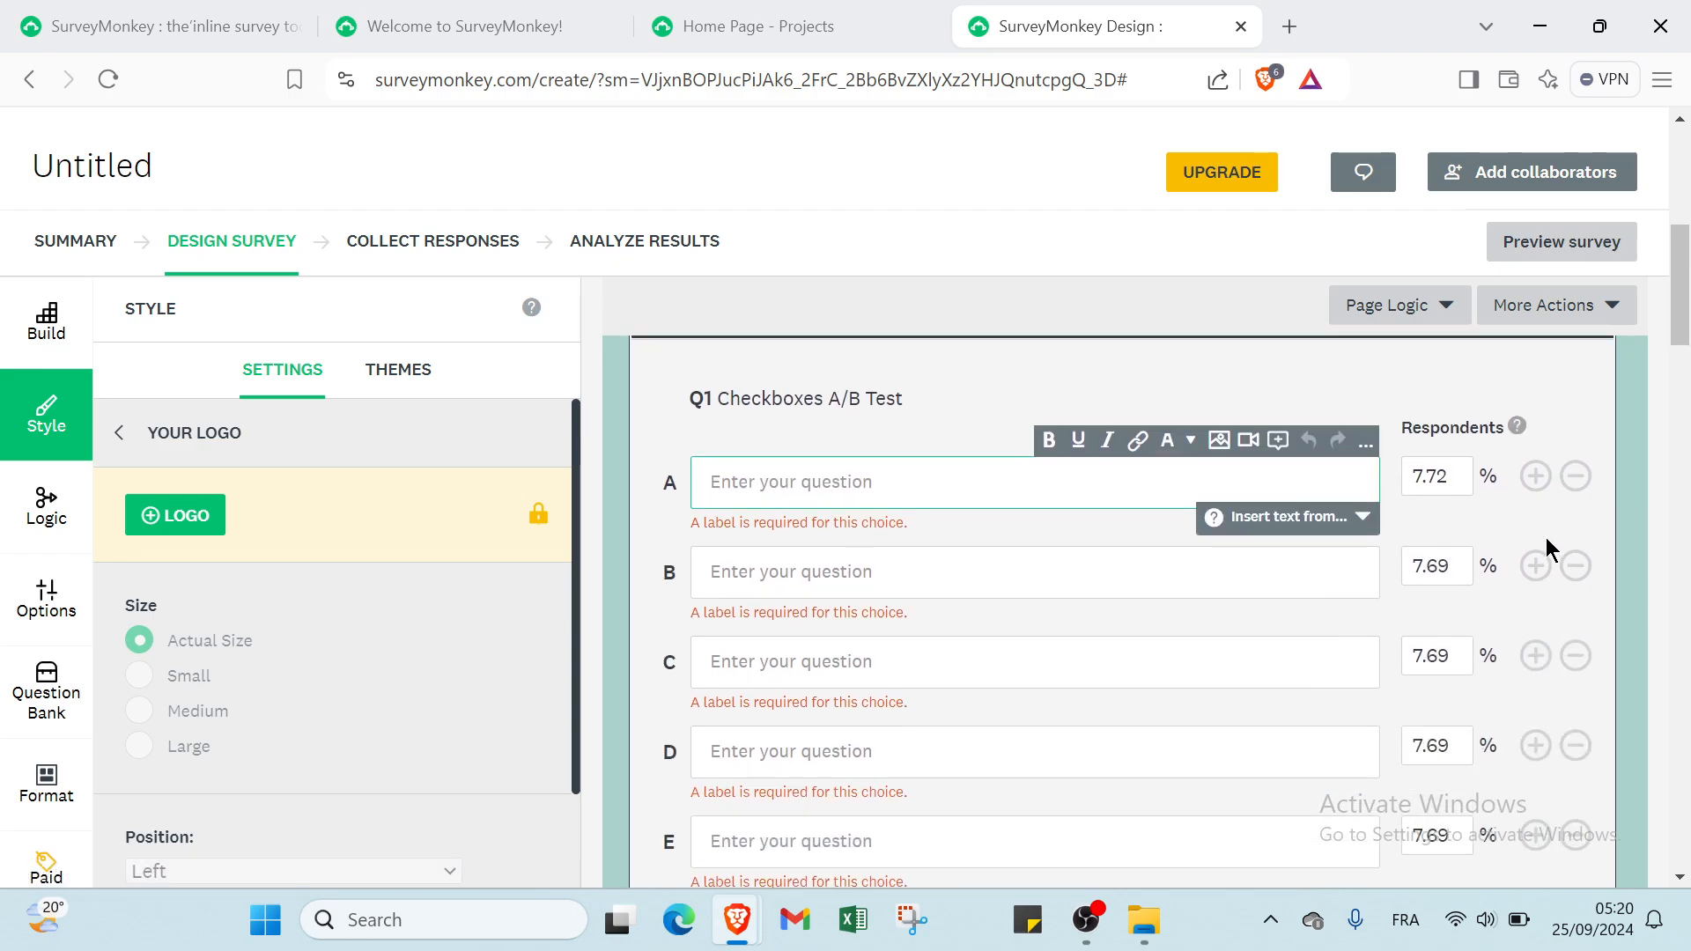
pyautogui.click(1566, 483)
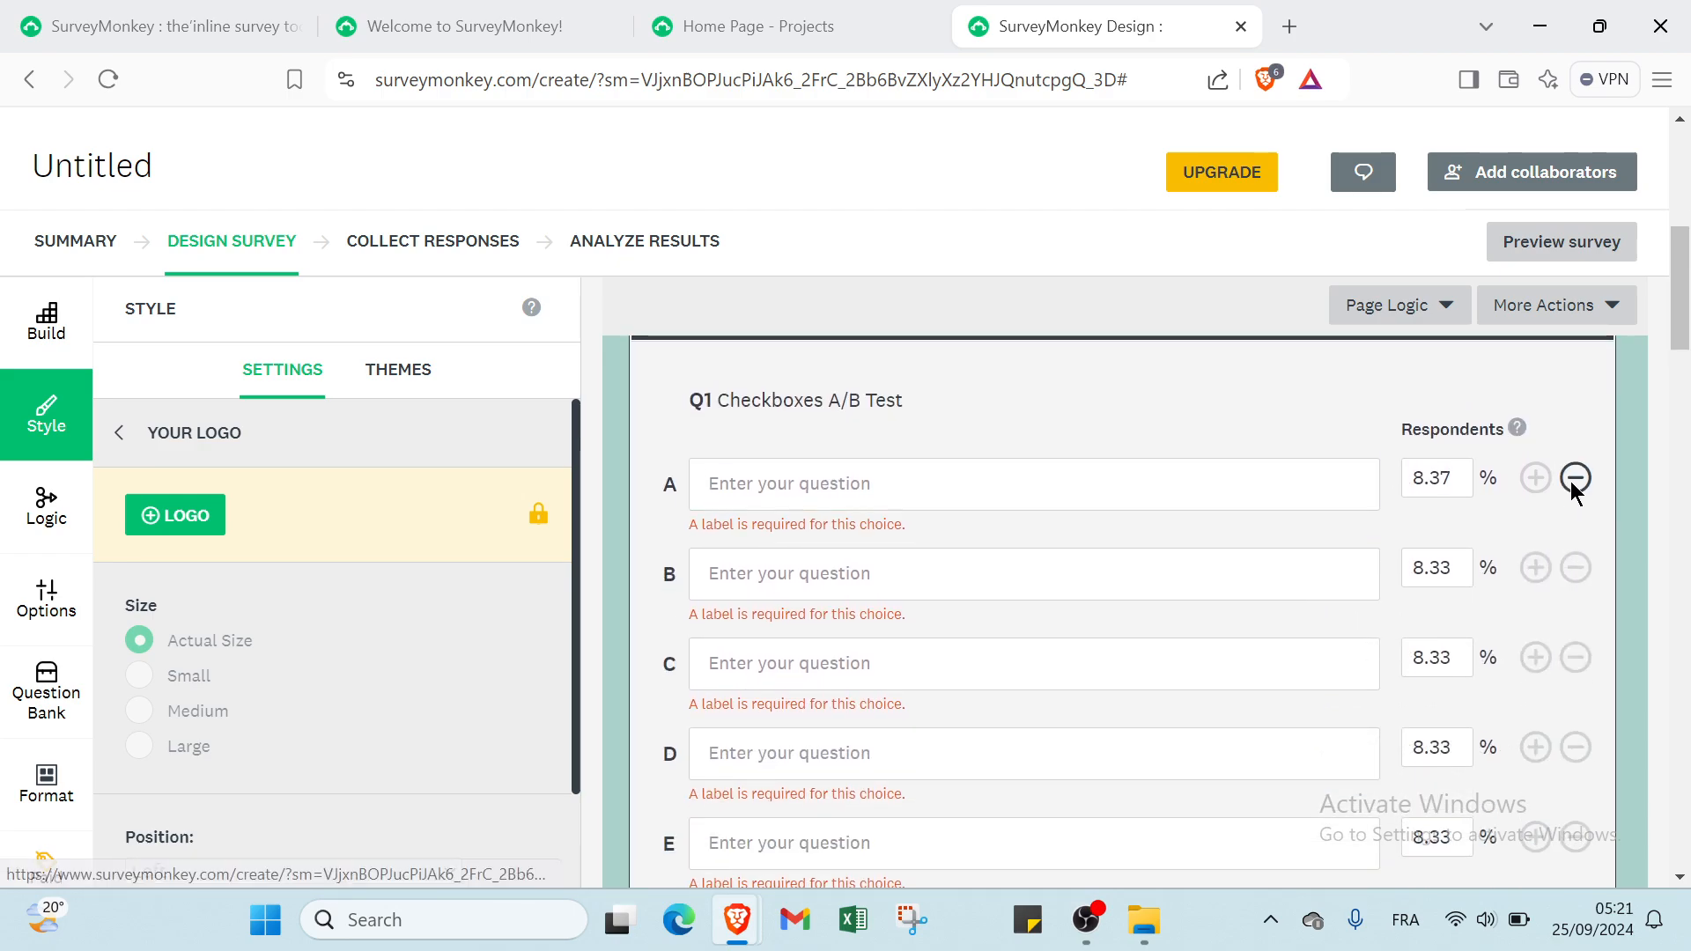
pyautogui.click(1572, 479)
pyautogui.click(1578, 570)
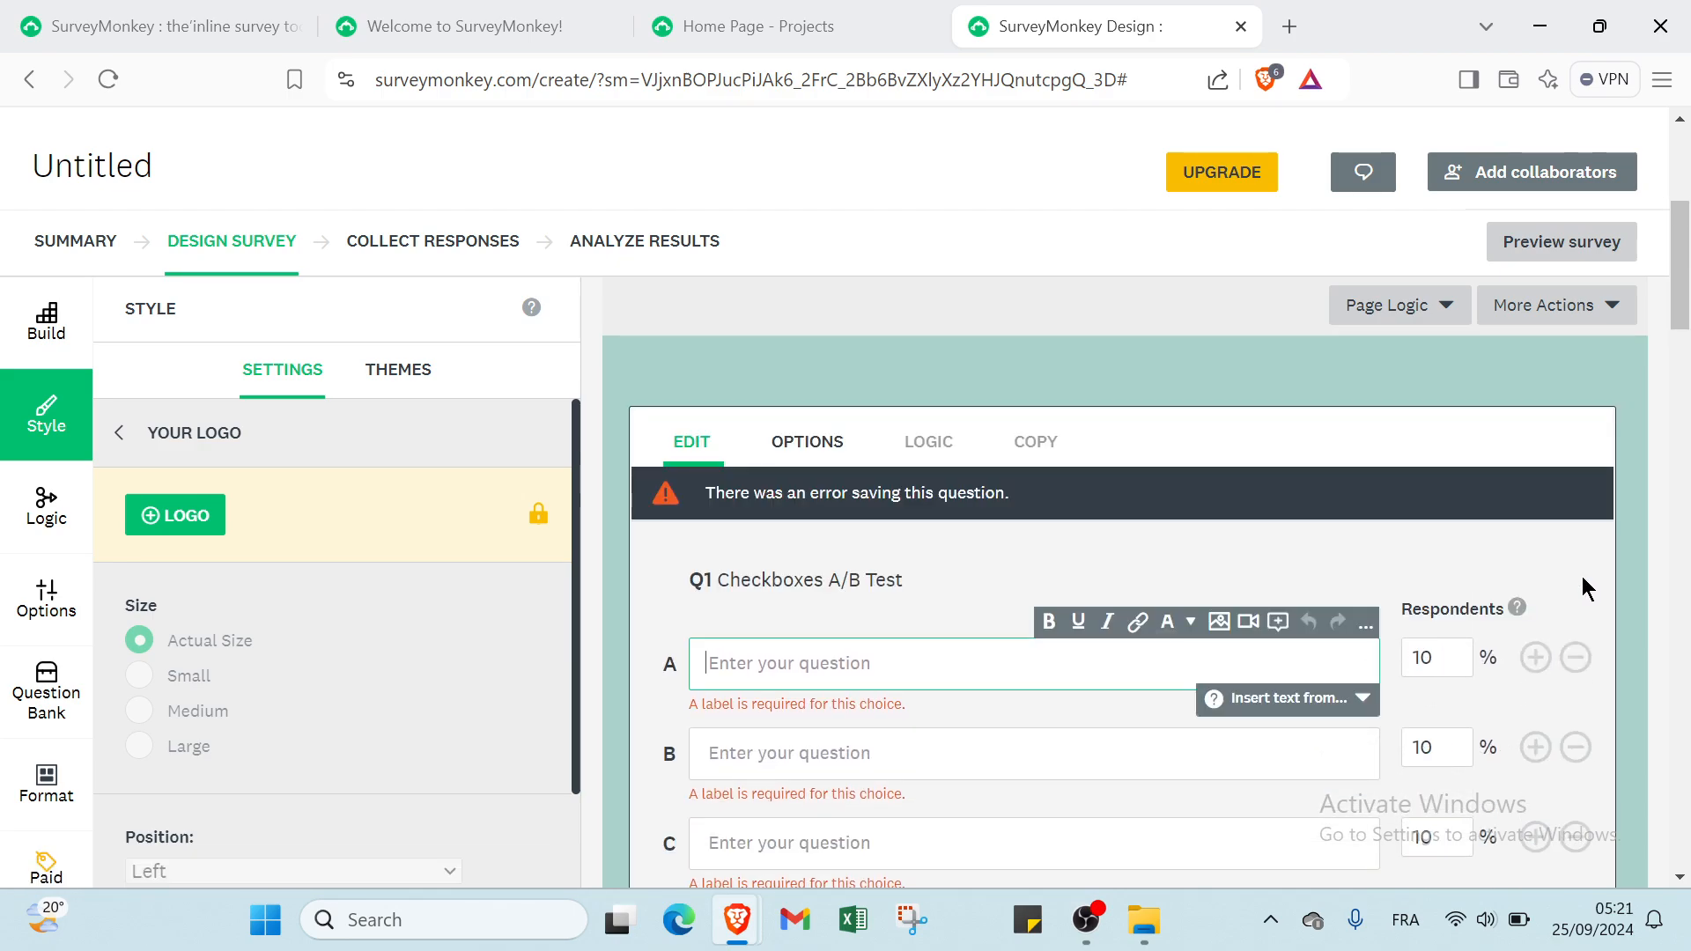
# Turn on Answer Genius for question Q1 and choose the "Interested - Not interested" answer scale
pyautogui.scroll(-10, 1497, 581)
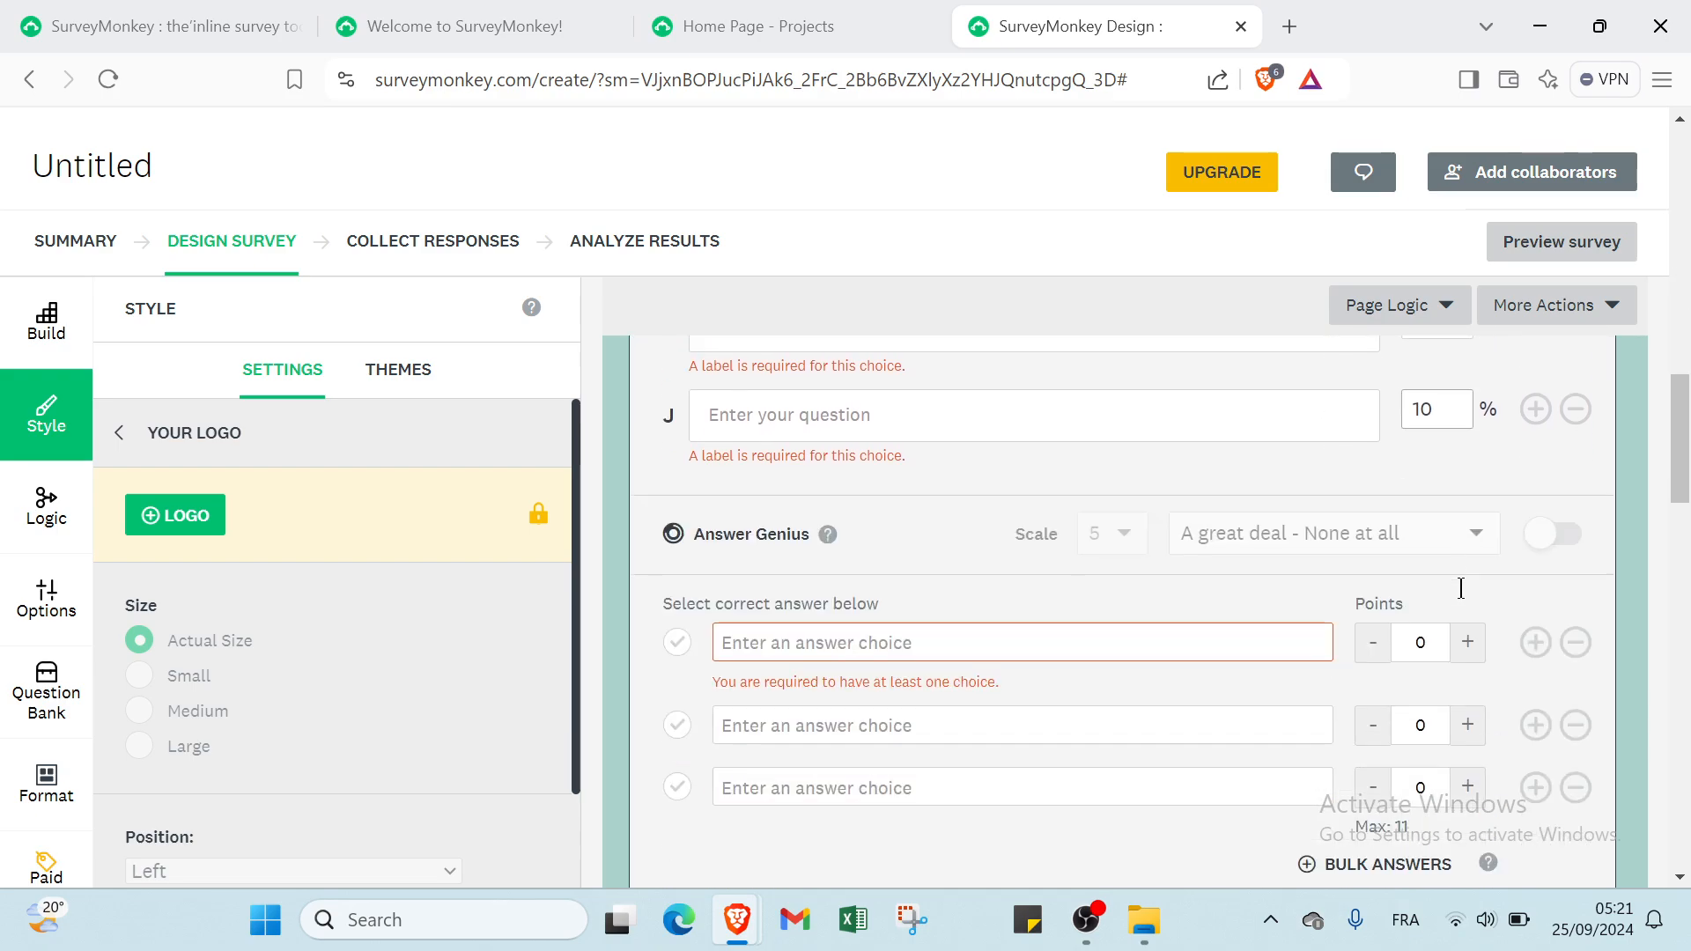
pyautogui.scroll(10, 1159, 733)
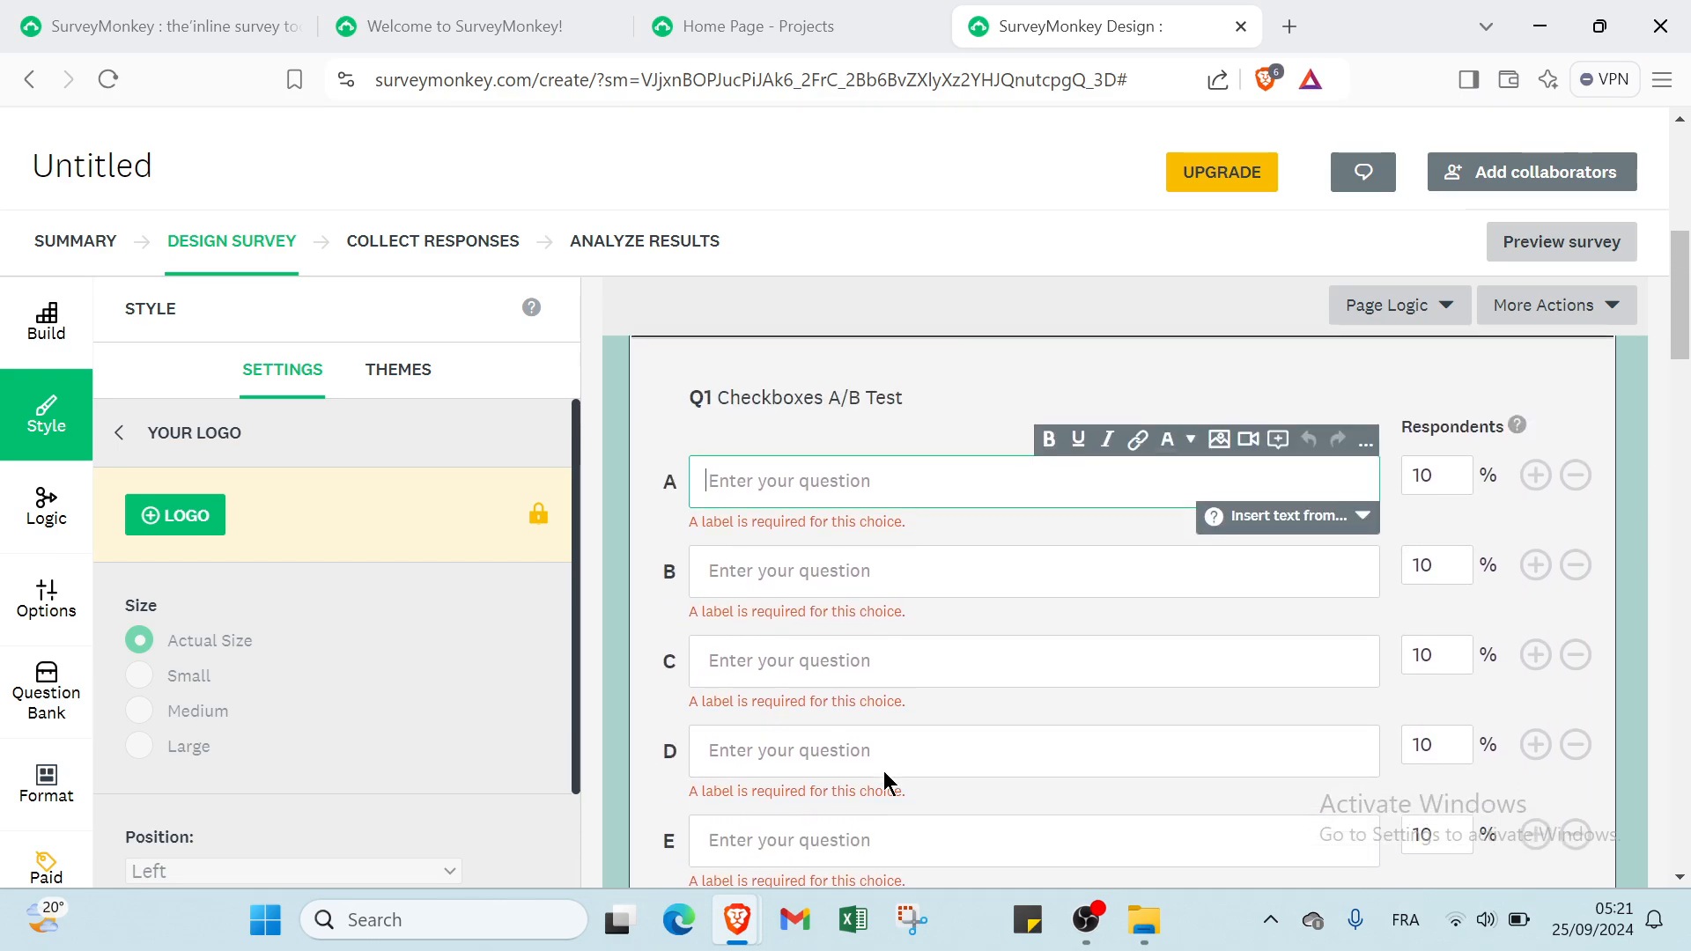
pyautogui.scroll(-1, 716, 787)
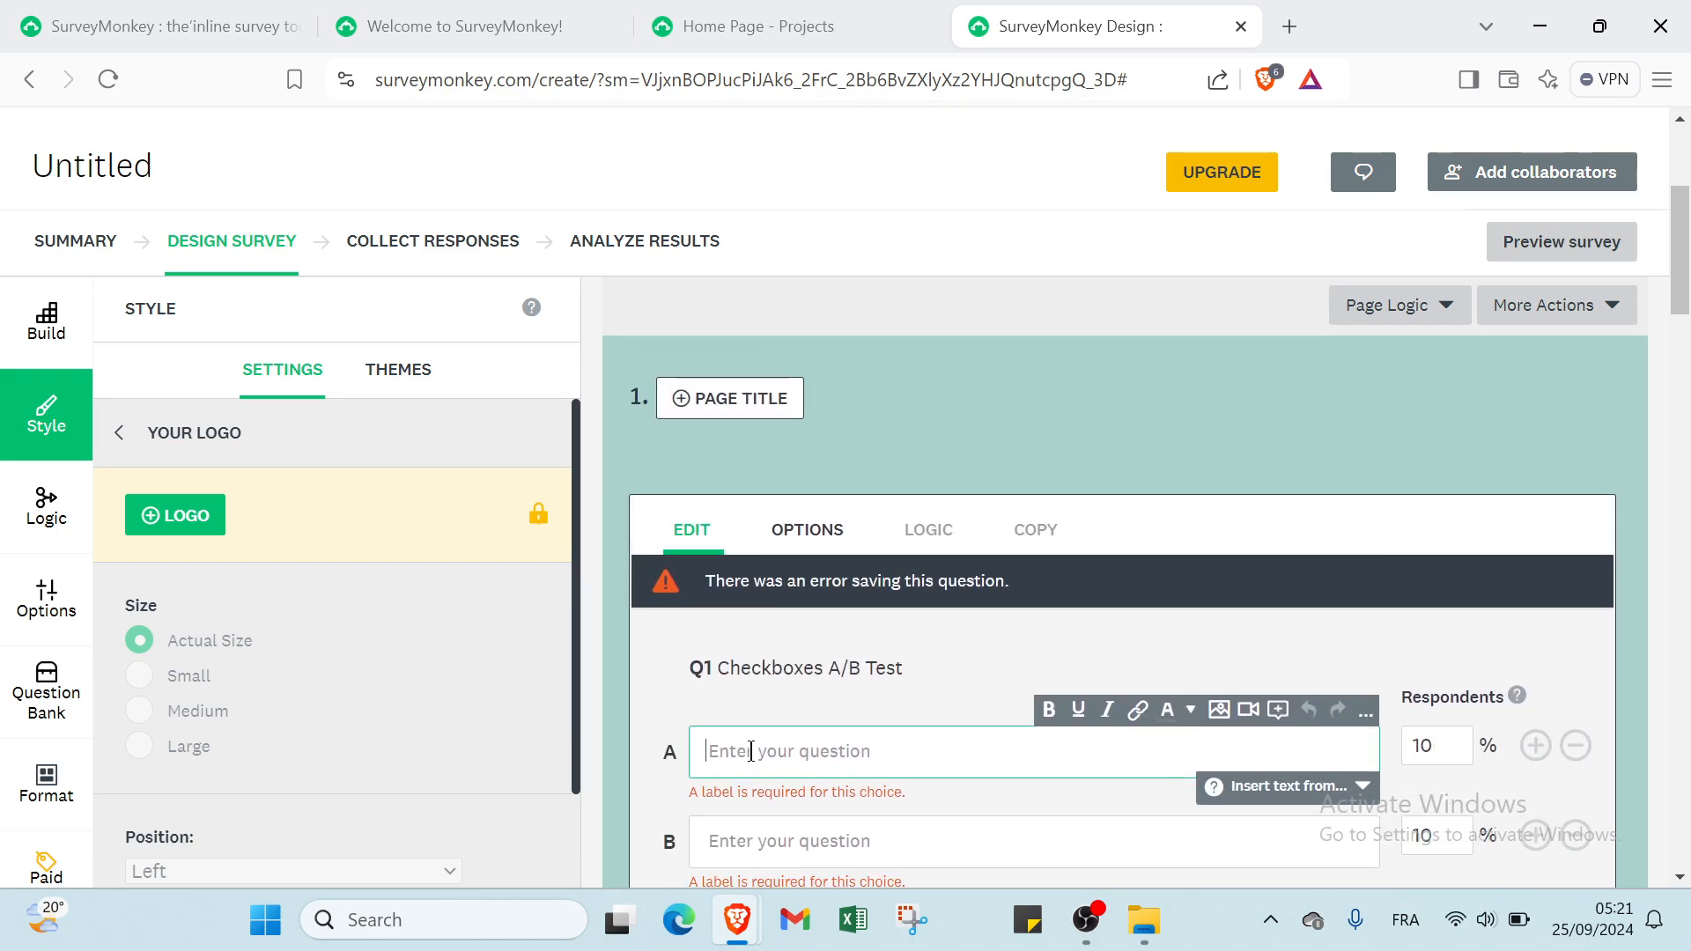
pyautogui.scroll(-2, 789, 692)
pyautogui.scroll(-10, 827, 622)
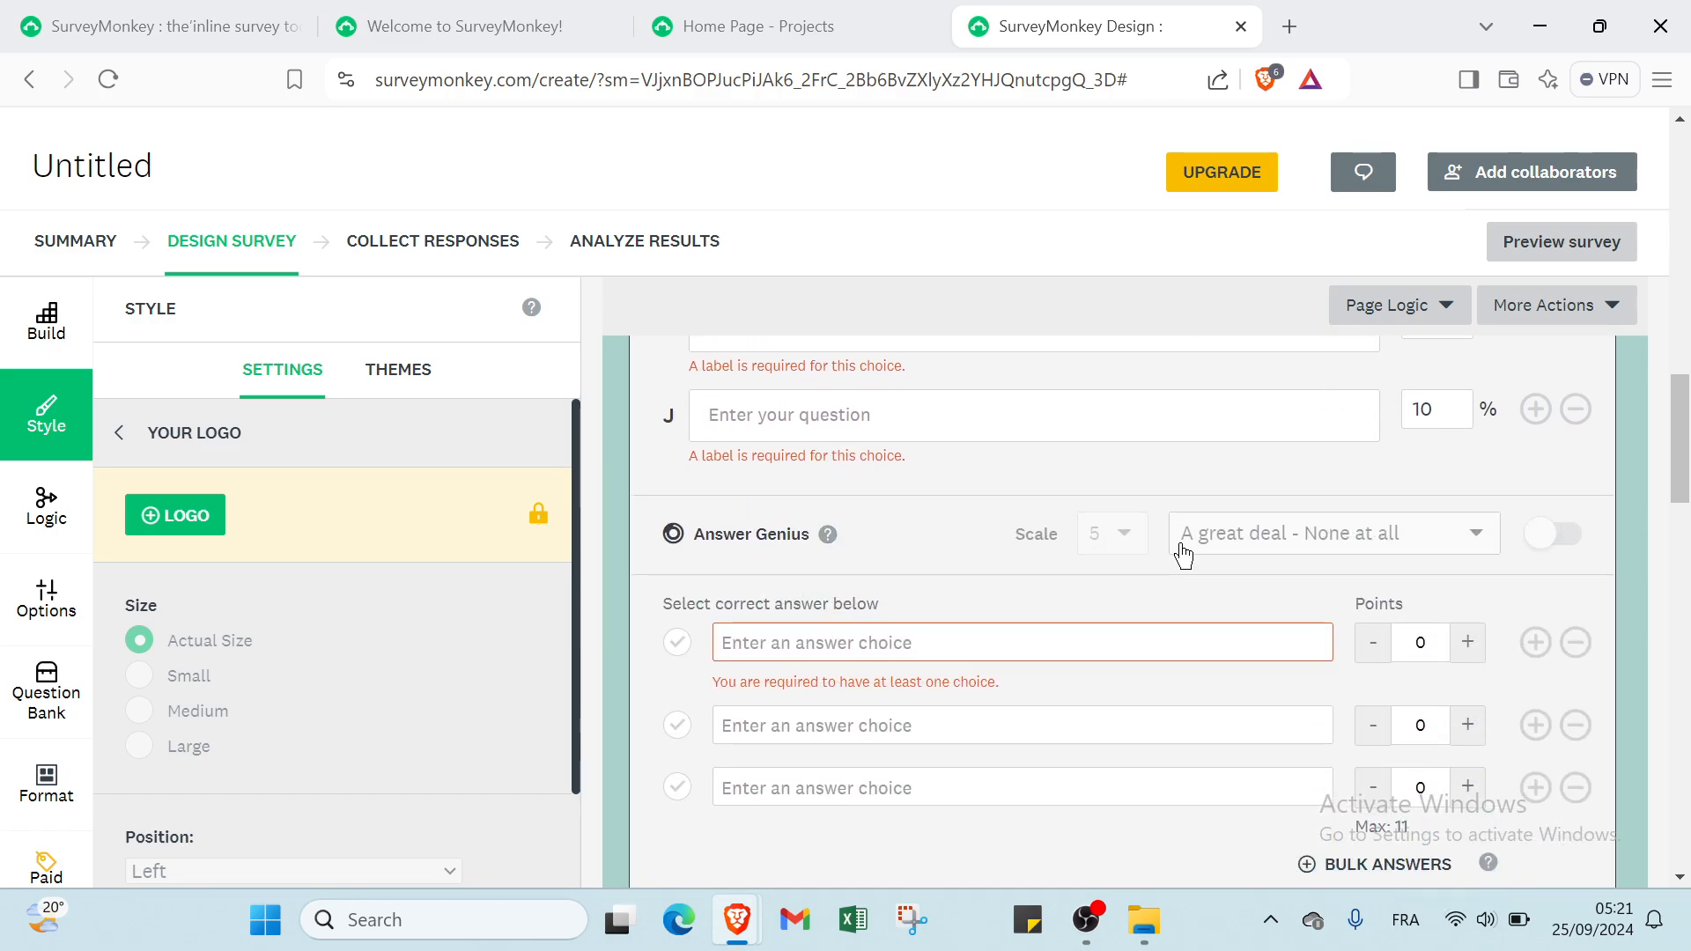
pyautogui.click(1583, 540)
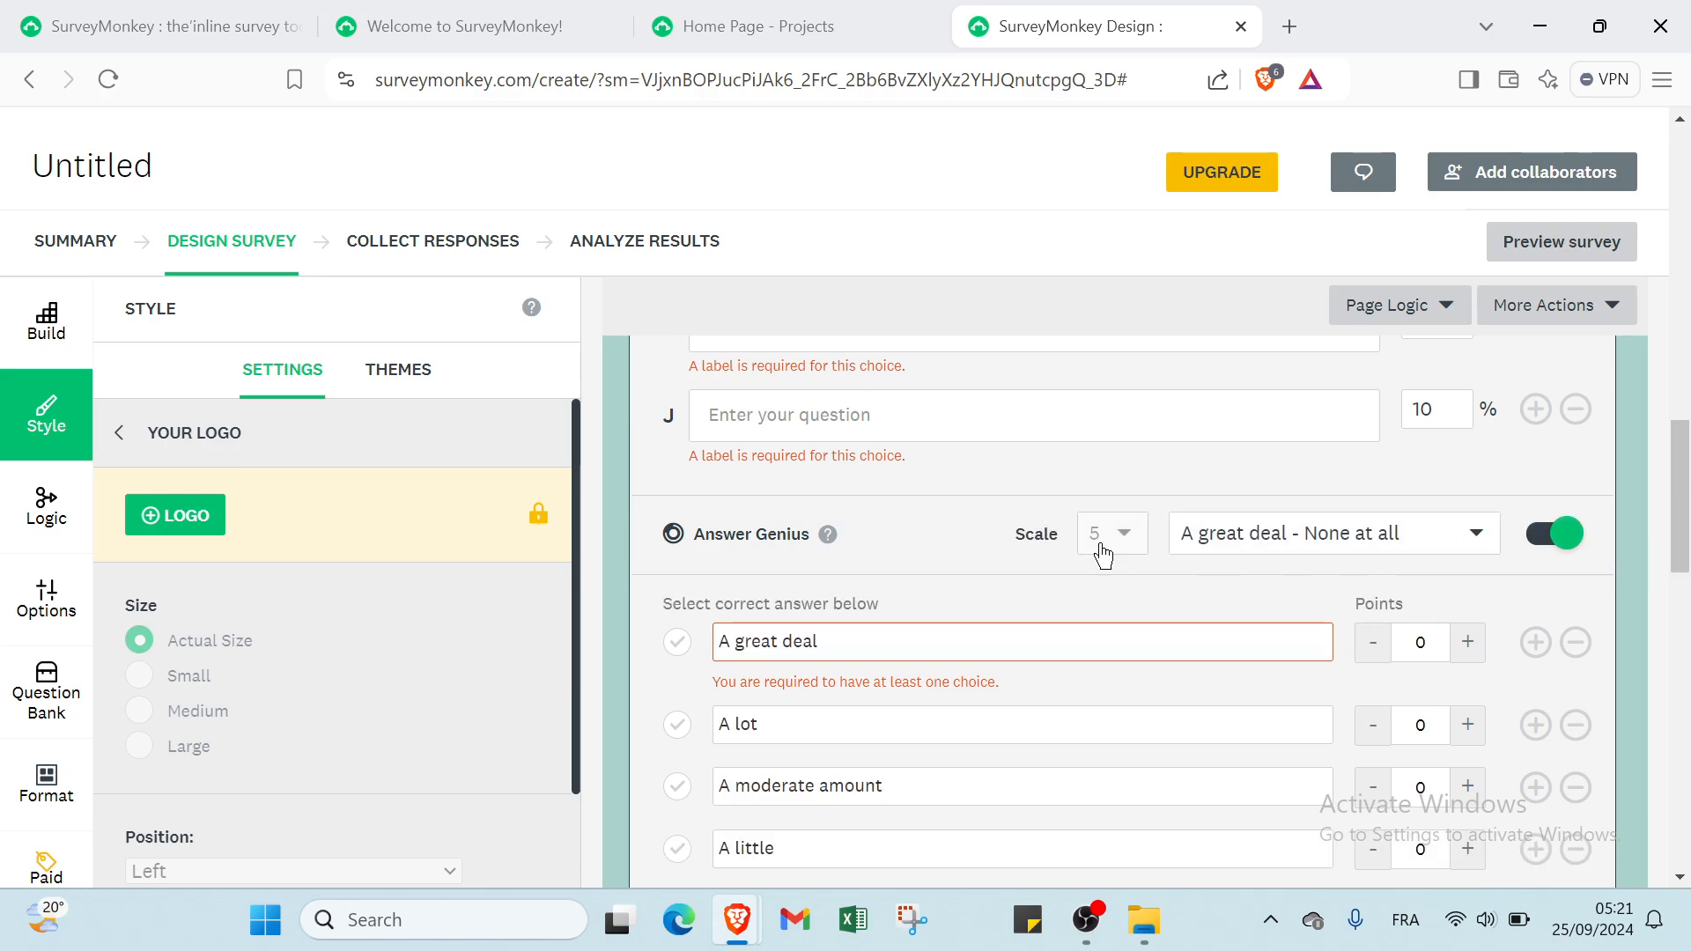
pyautogui.click(1218, 533)
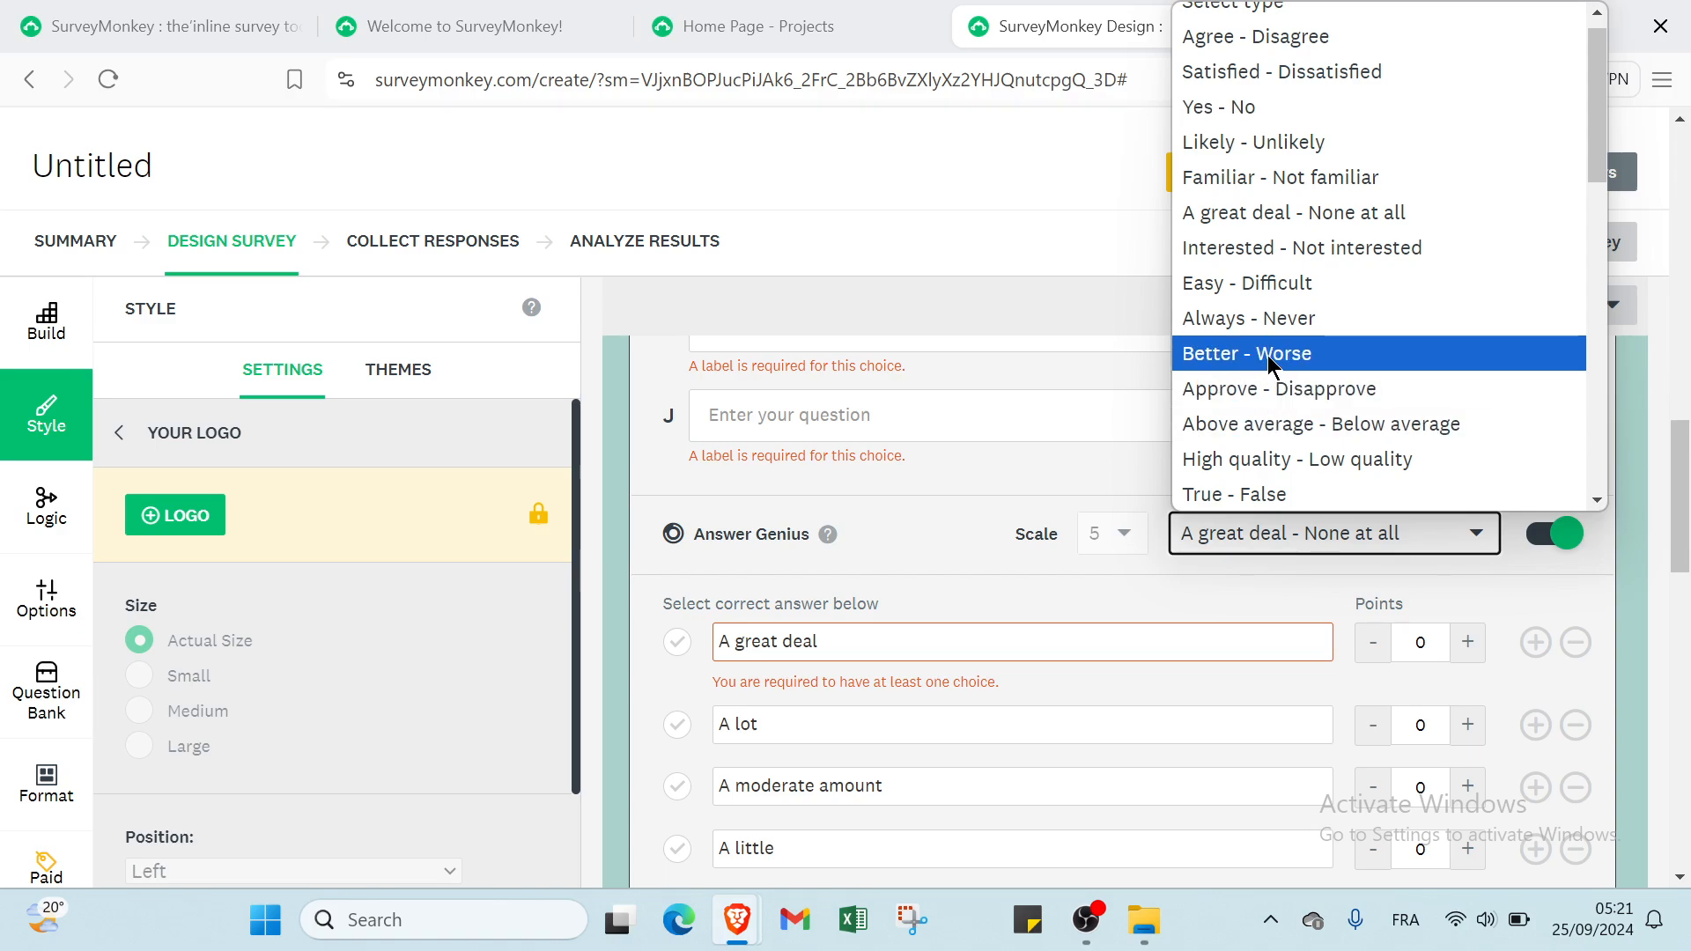
pyautogui.click(1256, 260)
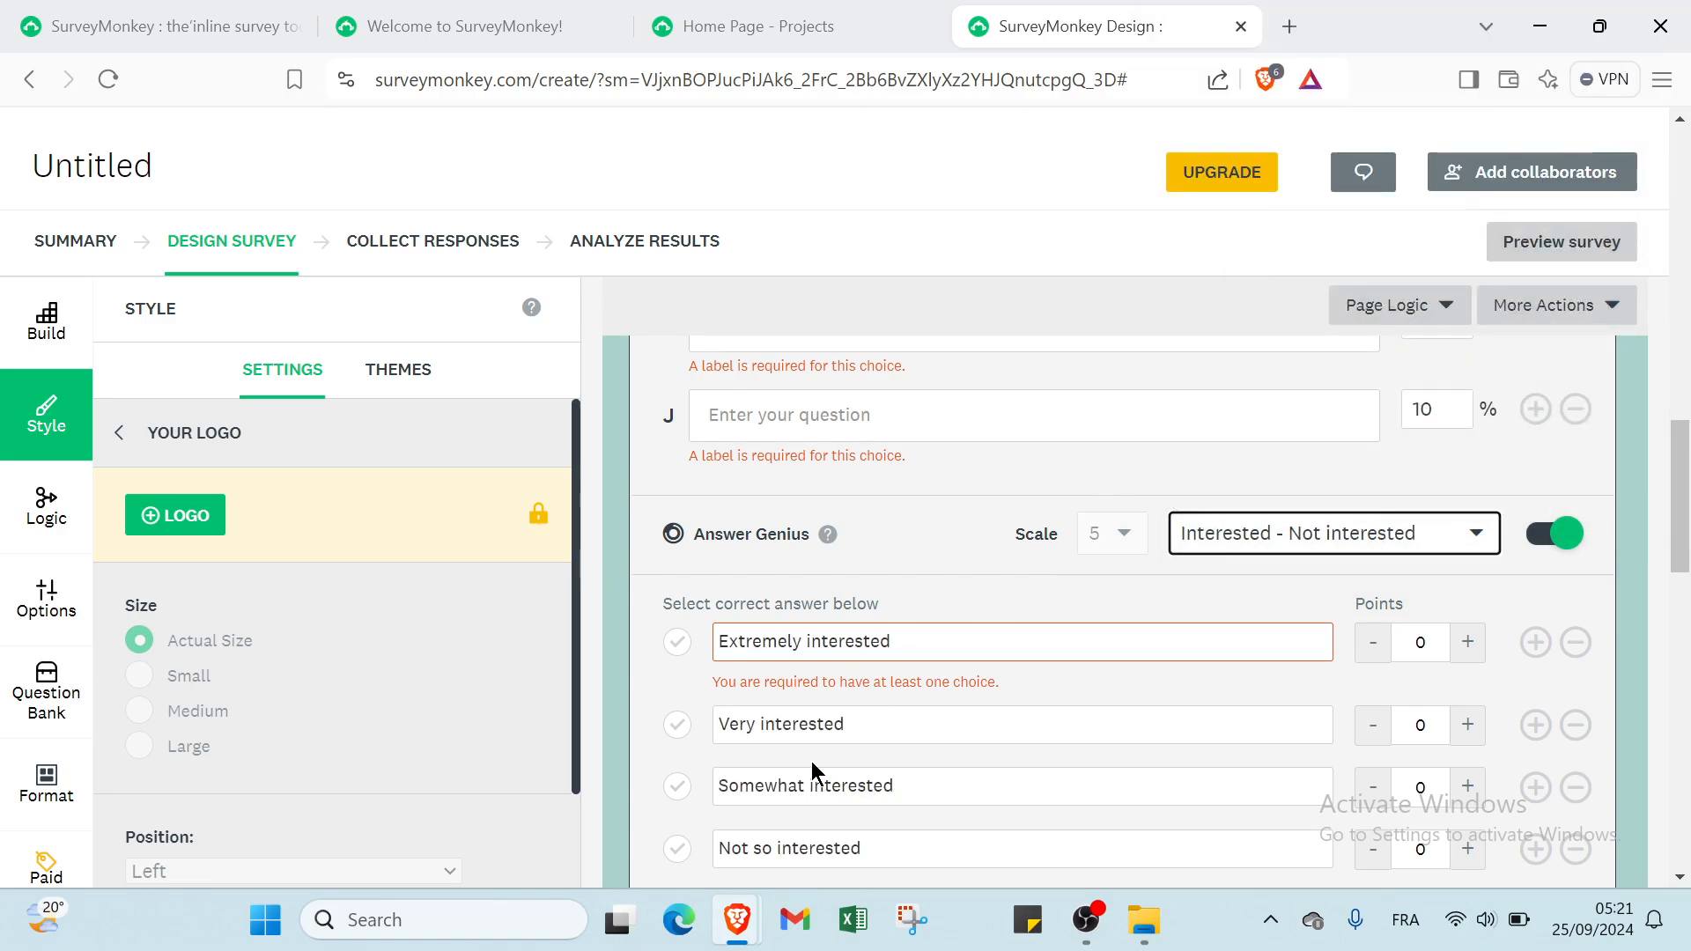
# Give the "Not at all interested" answer 5 points and add two blank answer choices below it
pyautogui.scroll(-4, 843, 637)
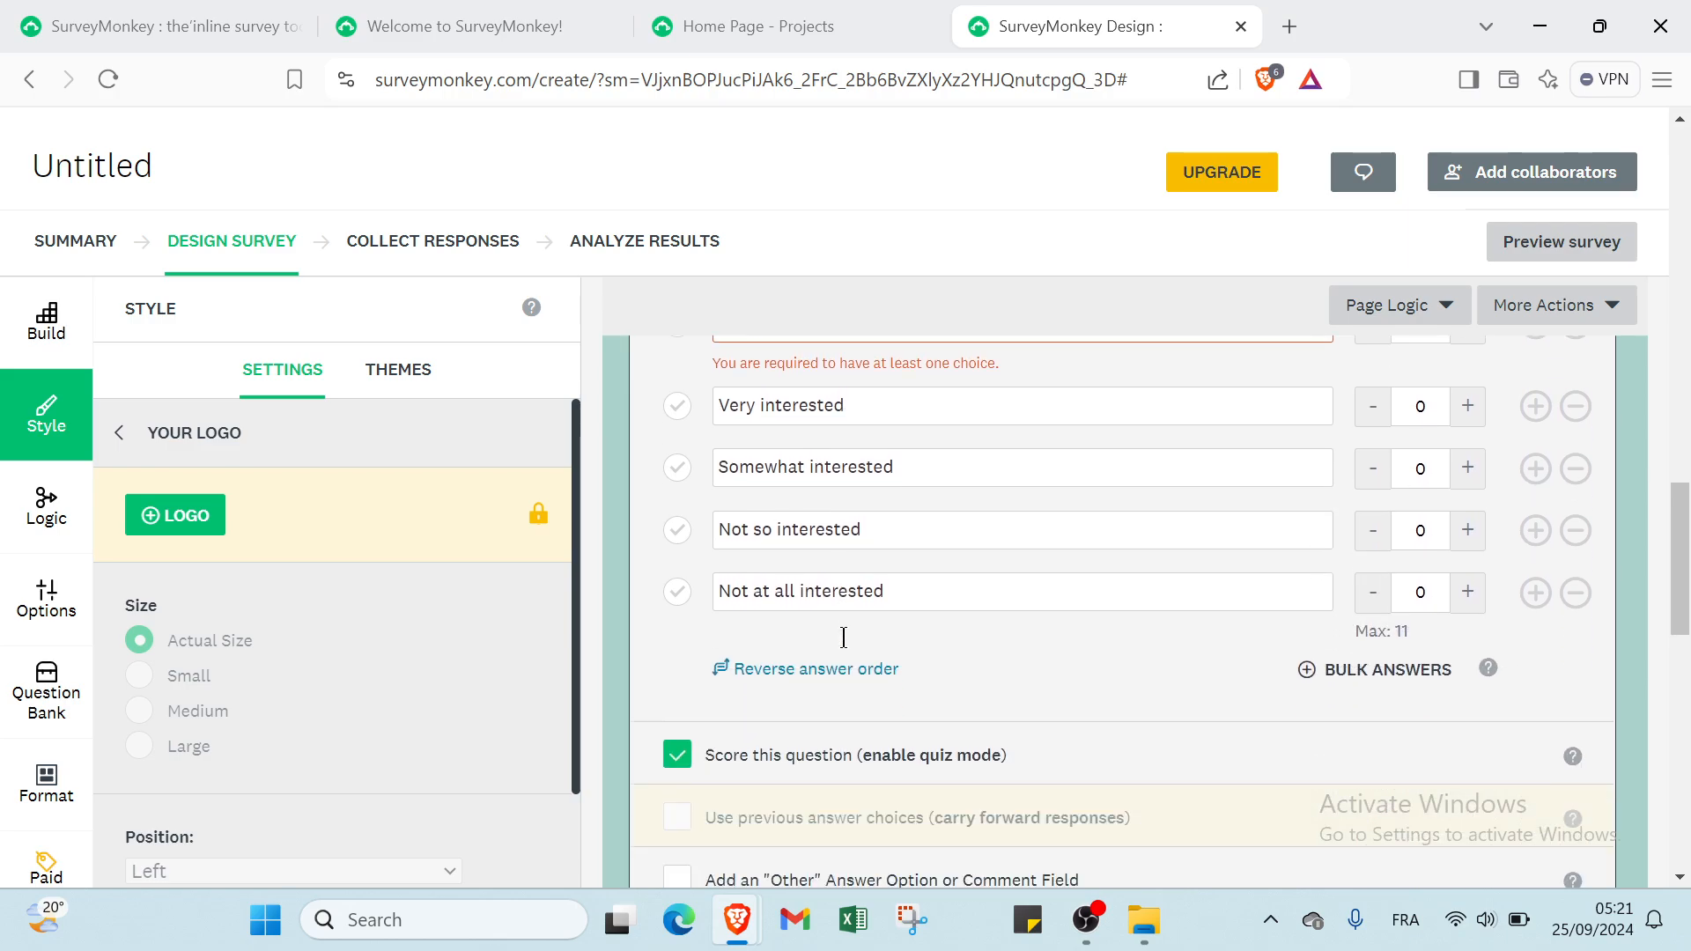
pyautogui.scroll(6, 842, 638)
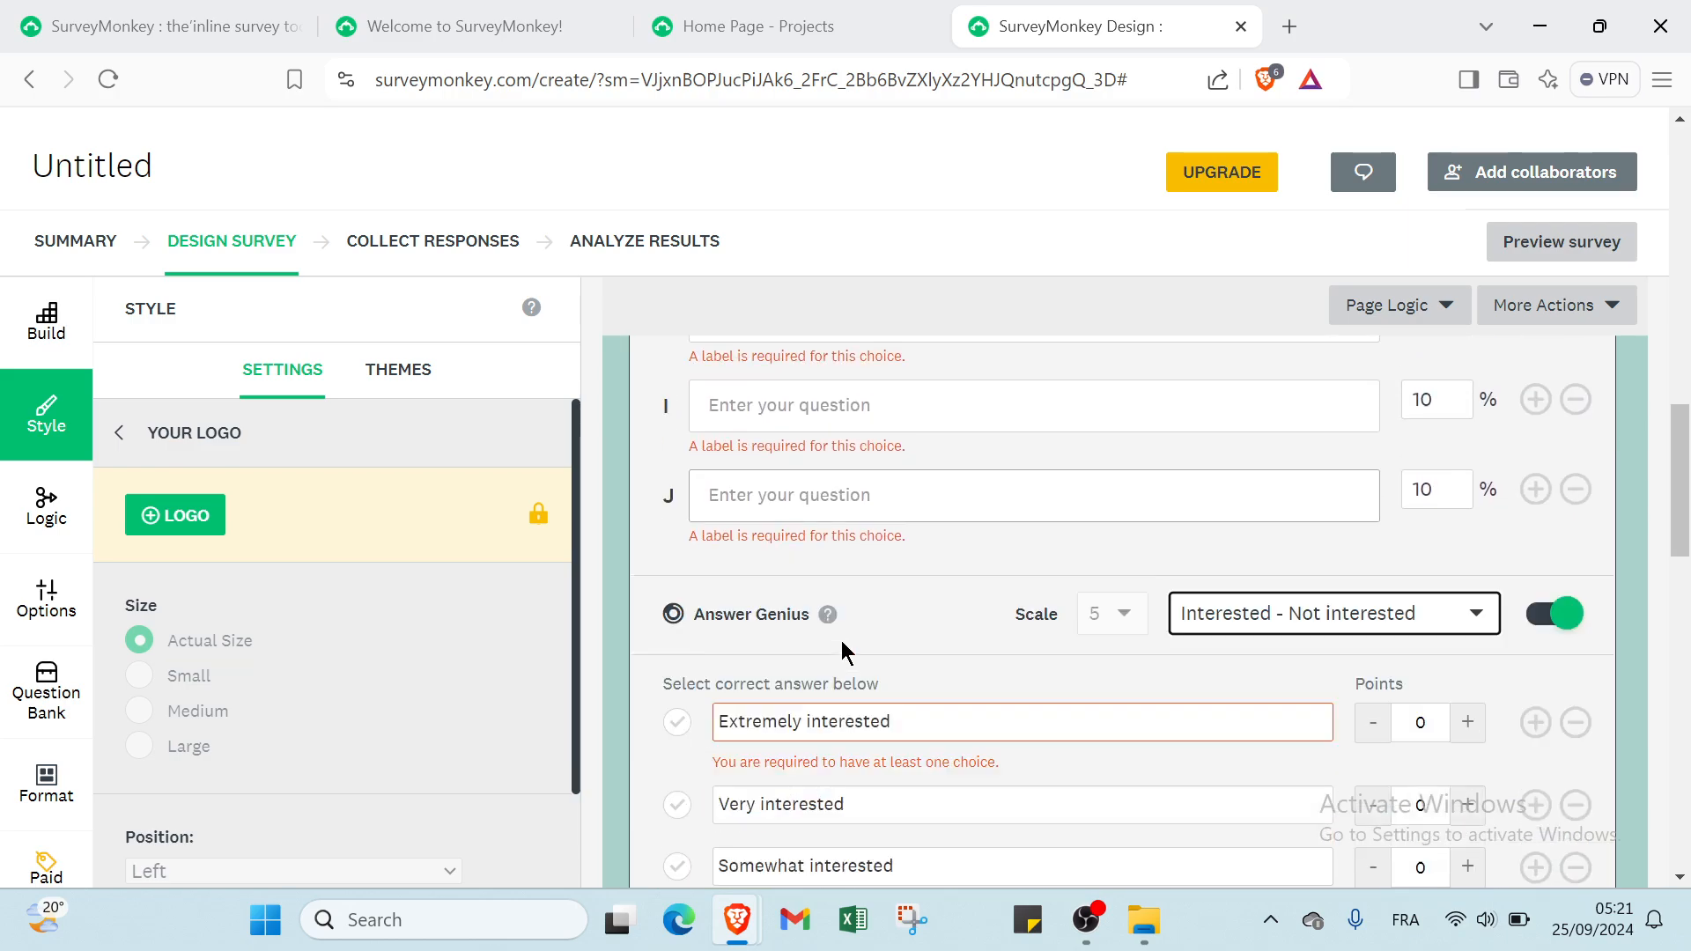
pyautogui.scroll(-5, 842, 641)
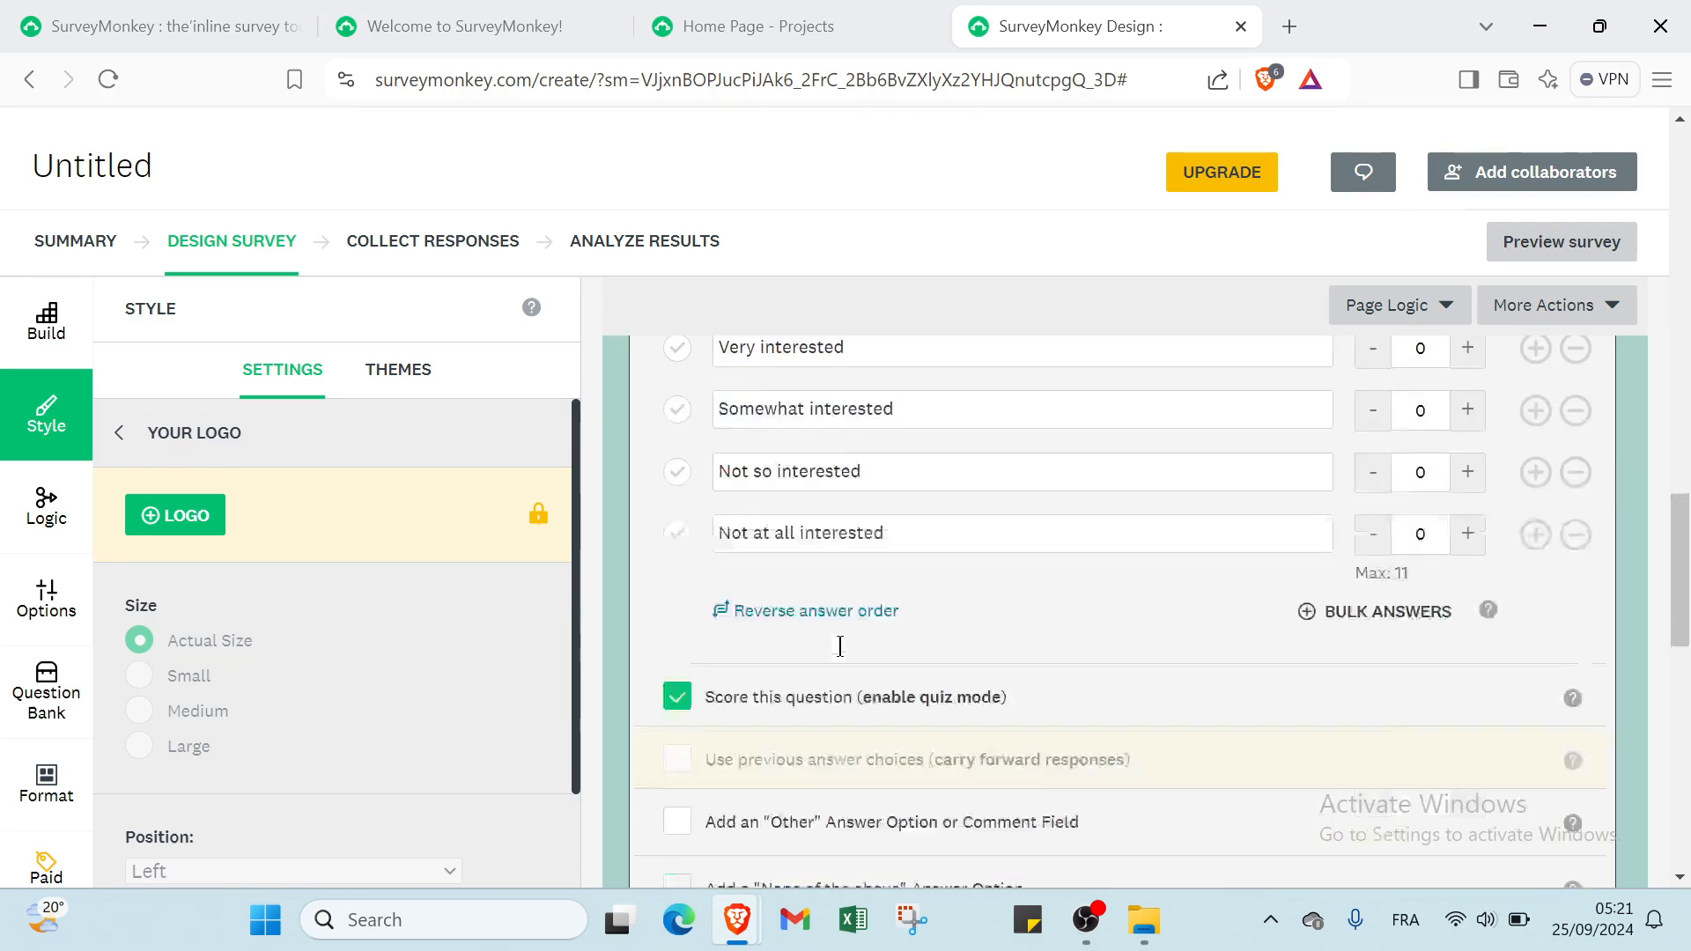
pyautogui.click(1467, 472)
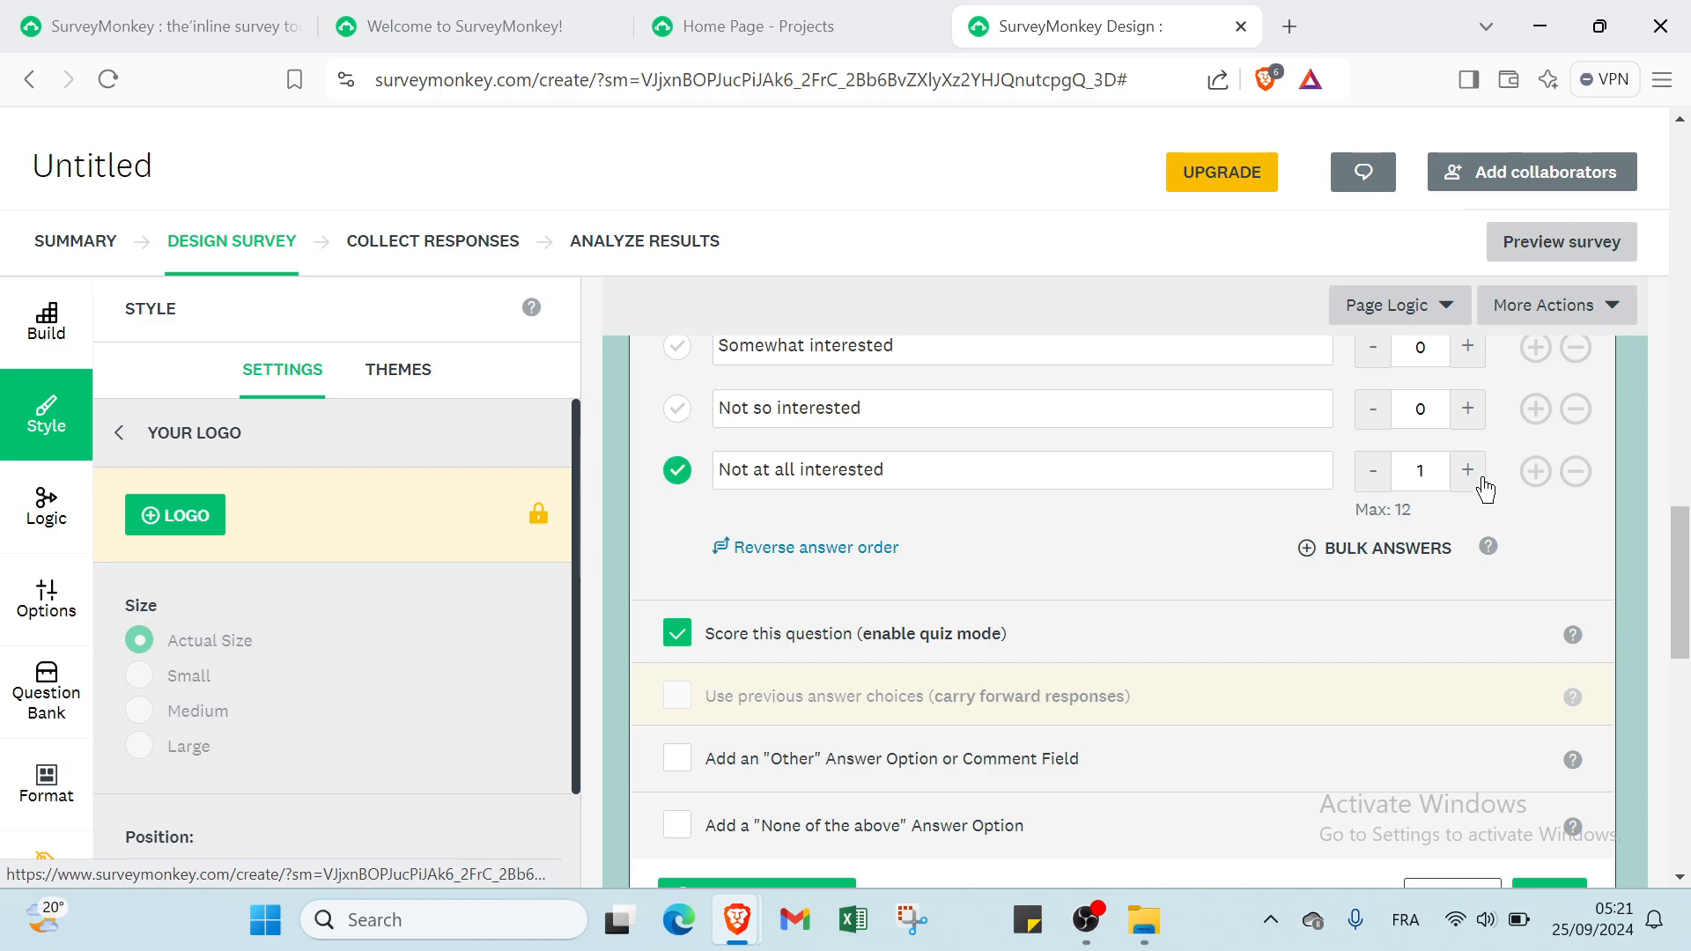
pyautogui.click(1531, 473)
# Set the points of the two blank answer choices to 6 and 4
pyautogui.click(1467, 532)
pyautogui.click(1467, 533)
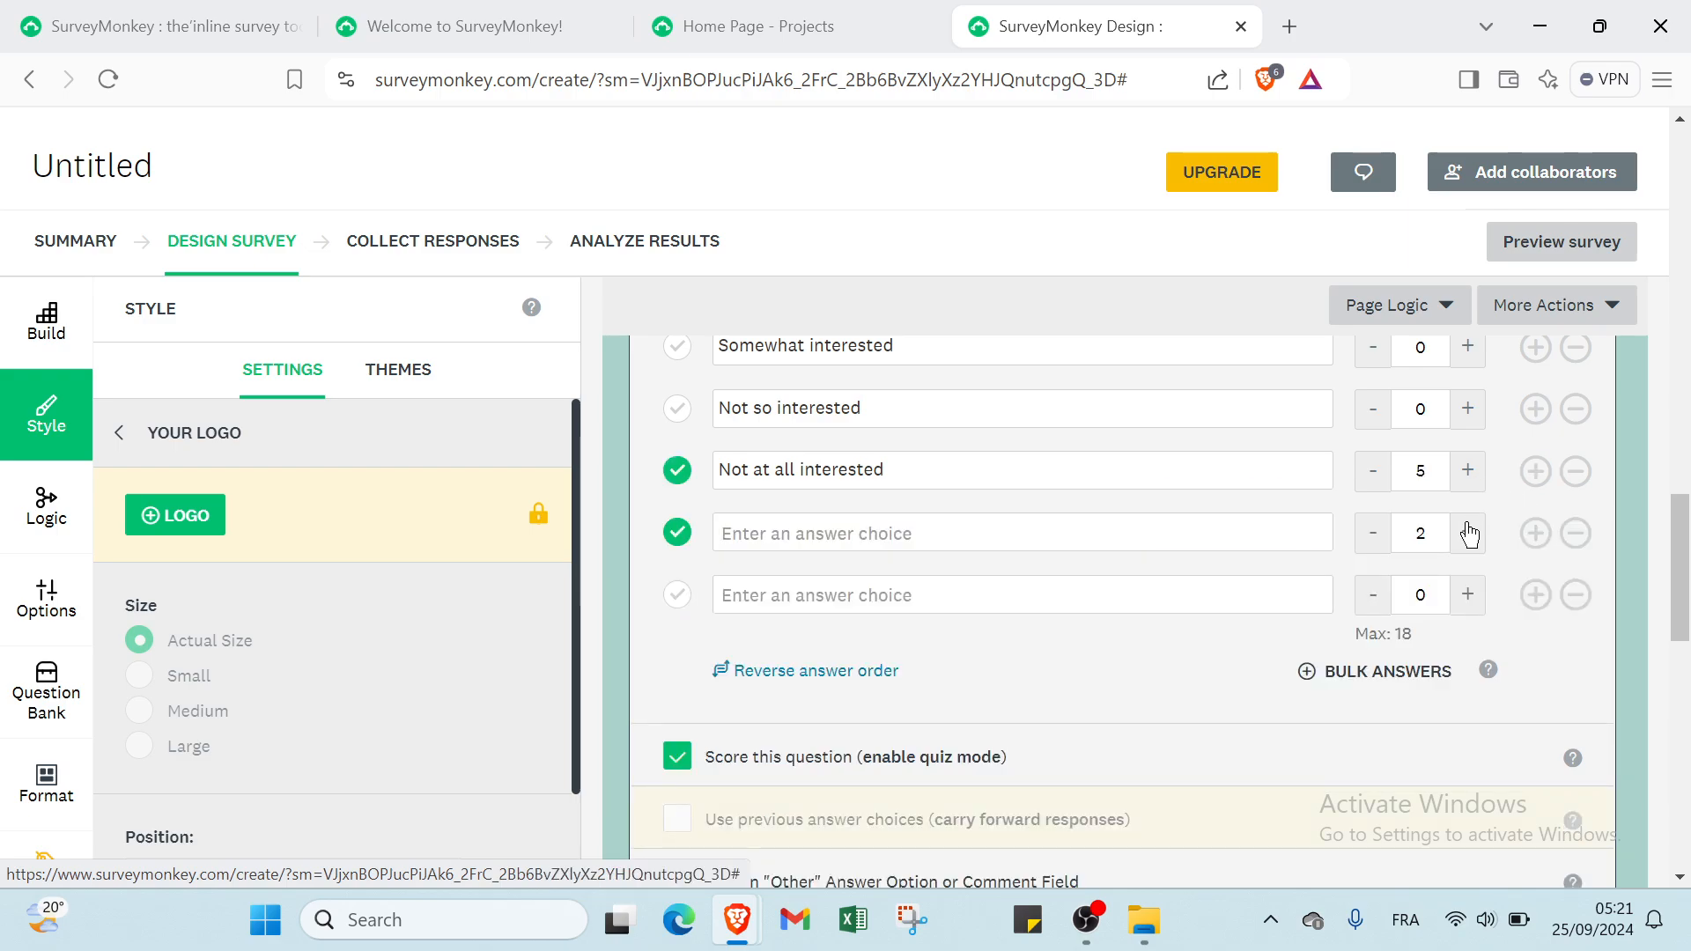
pyautogui.click(1467, 533)
pyautogui.click(1466, 595)
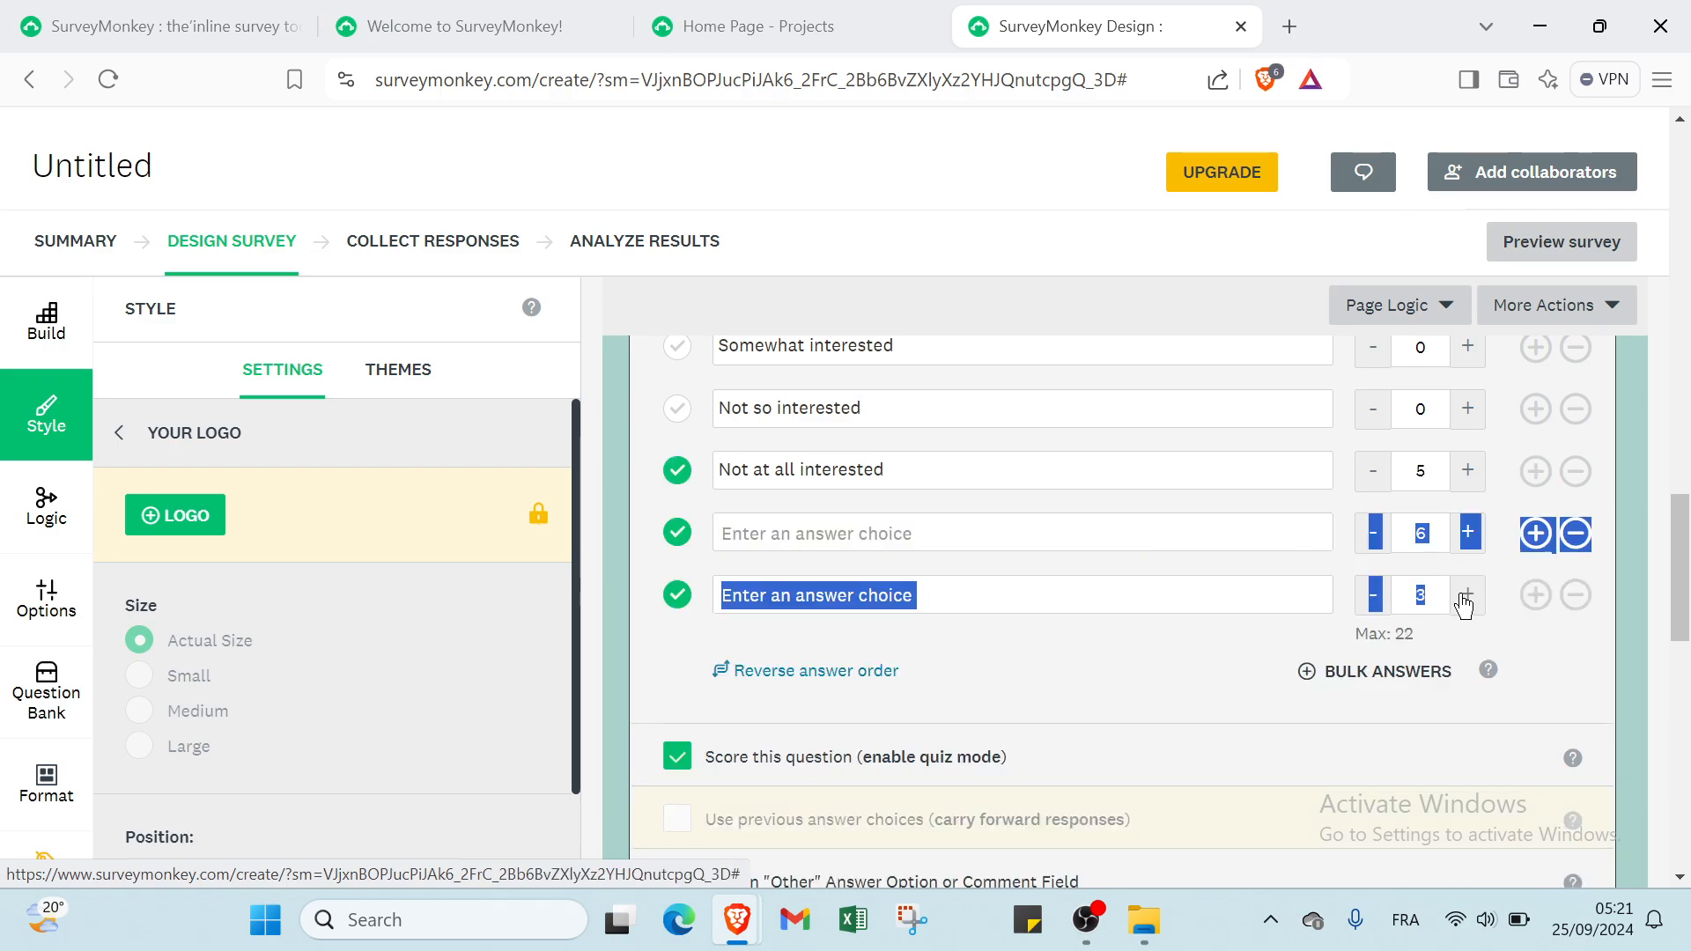
pyautogui.click(1463, 605)
# Set the points to 4 for "Not so interested" and 3 for "Somewhat interested", and add points to "Very interested"
pyautogui.scroll(1, 1462, 480)
pyautogui.click(1467, 497)
pyautogui.click(1467, 498)
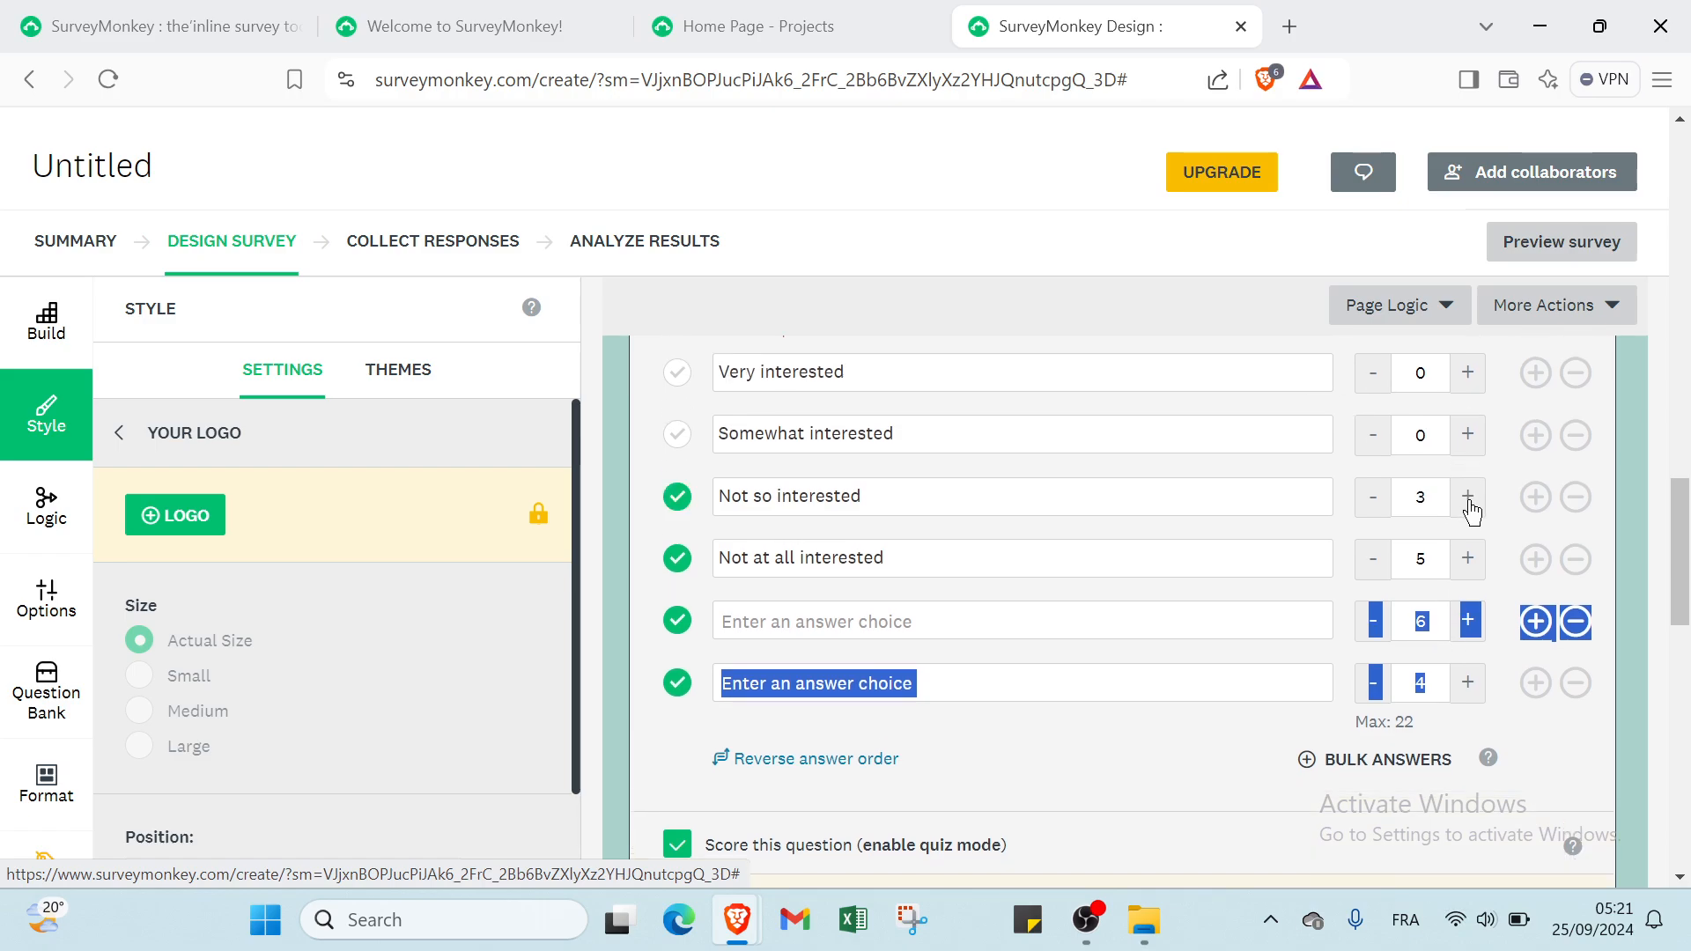
pyautogui.click(1467, 498)
pyautogui.click(1467, 498)
pyautogui.click(1467, 435)
pyautogui.click(1467, 435)
pyautogui.click(1467, 435)
pyautogui.click(1467, 374)
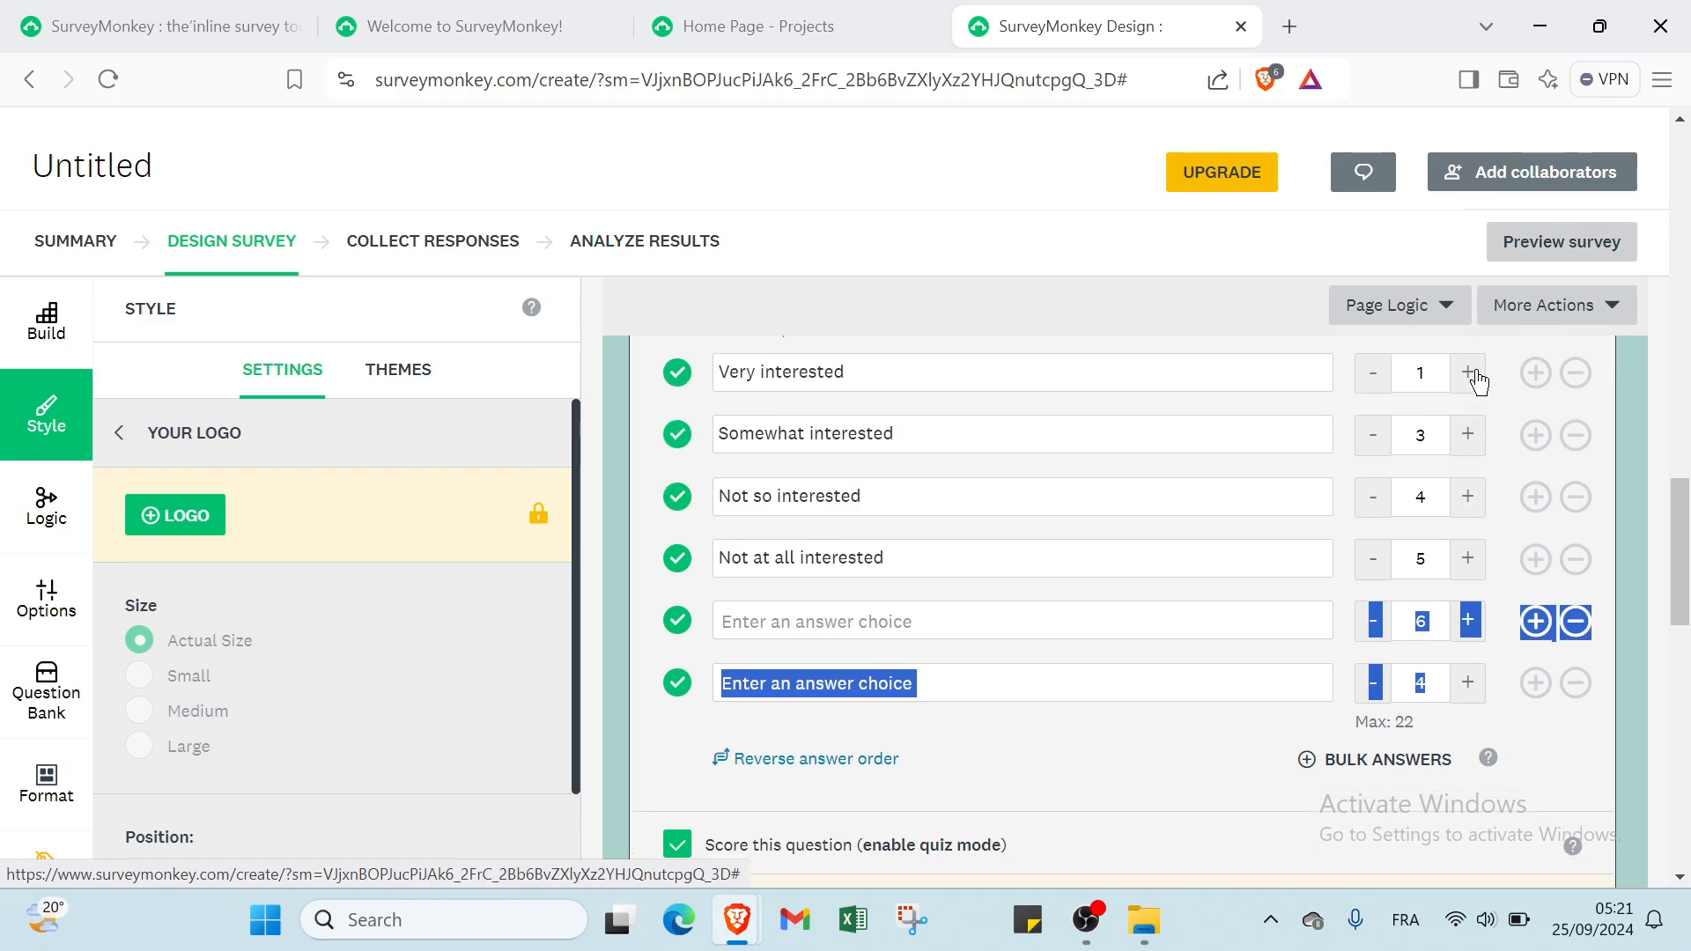
pyautogui.click(1468, 374)
# Examine the Page Logic choices and the additional actions available for the survey page
pyautogui.click(1445, 317)
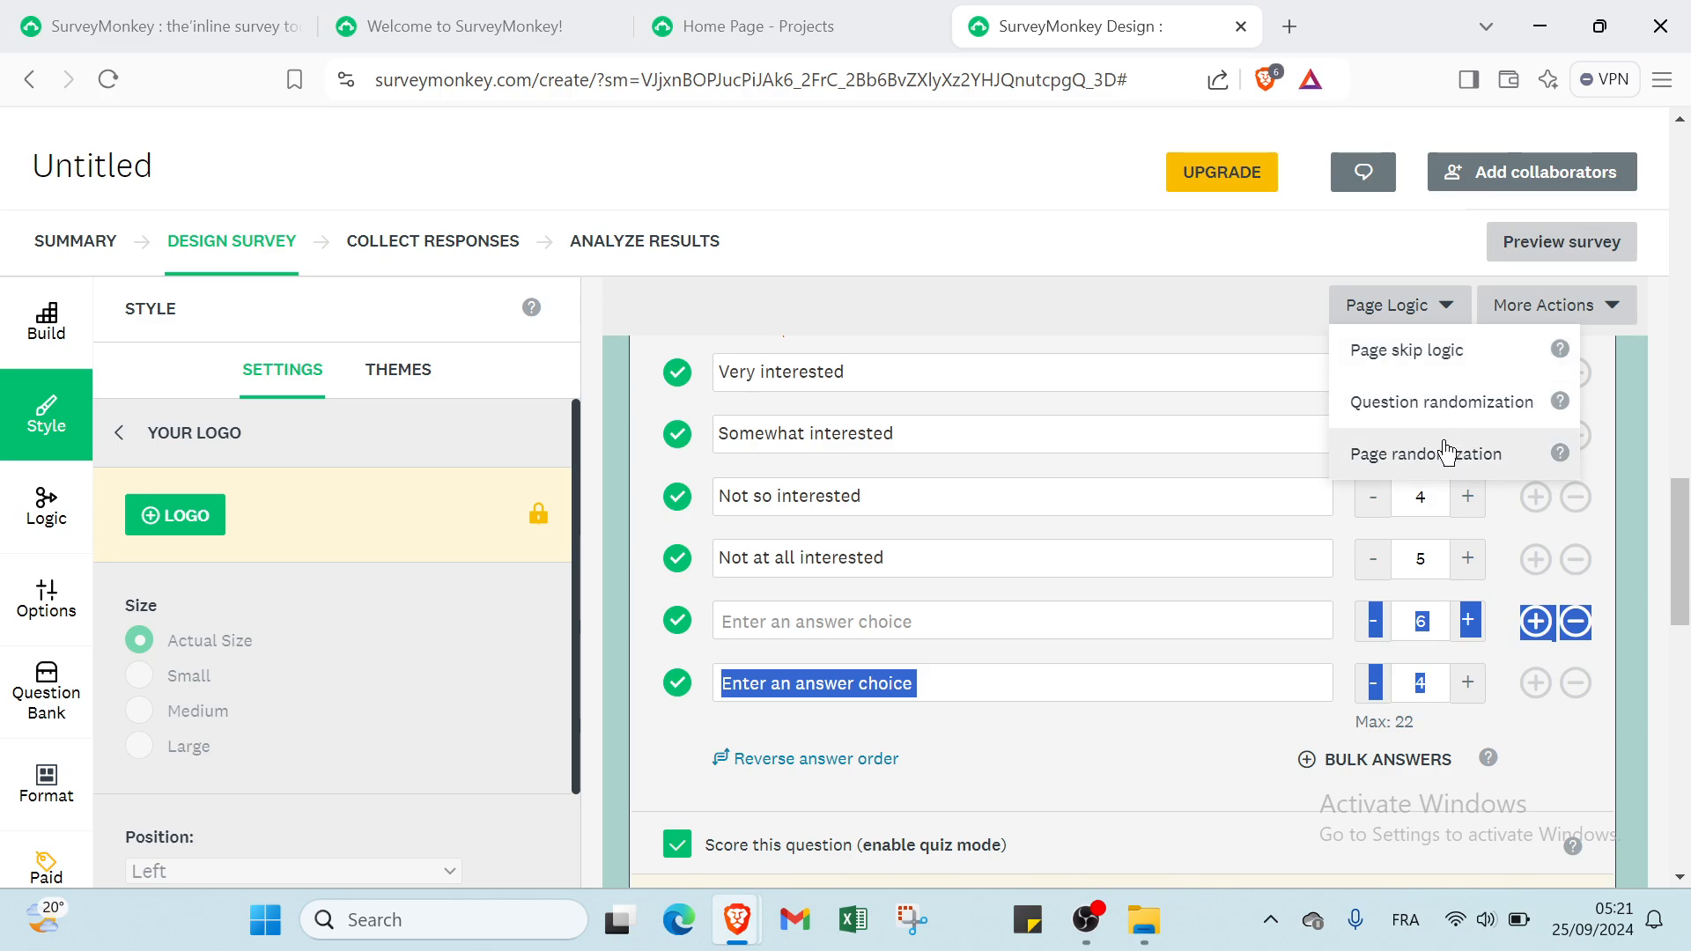
pyautogui.click(1588, 310)
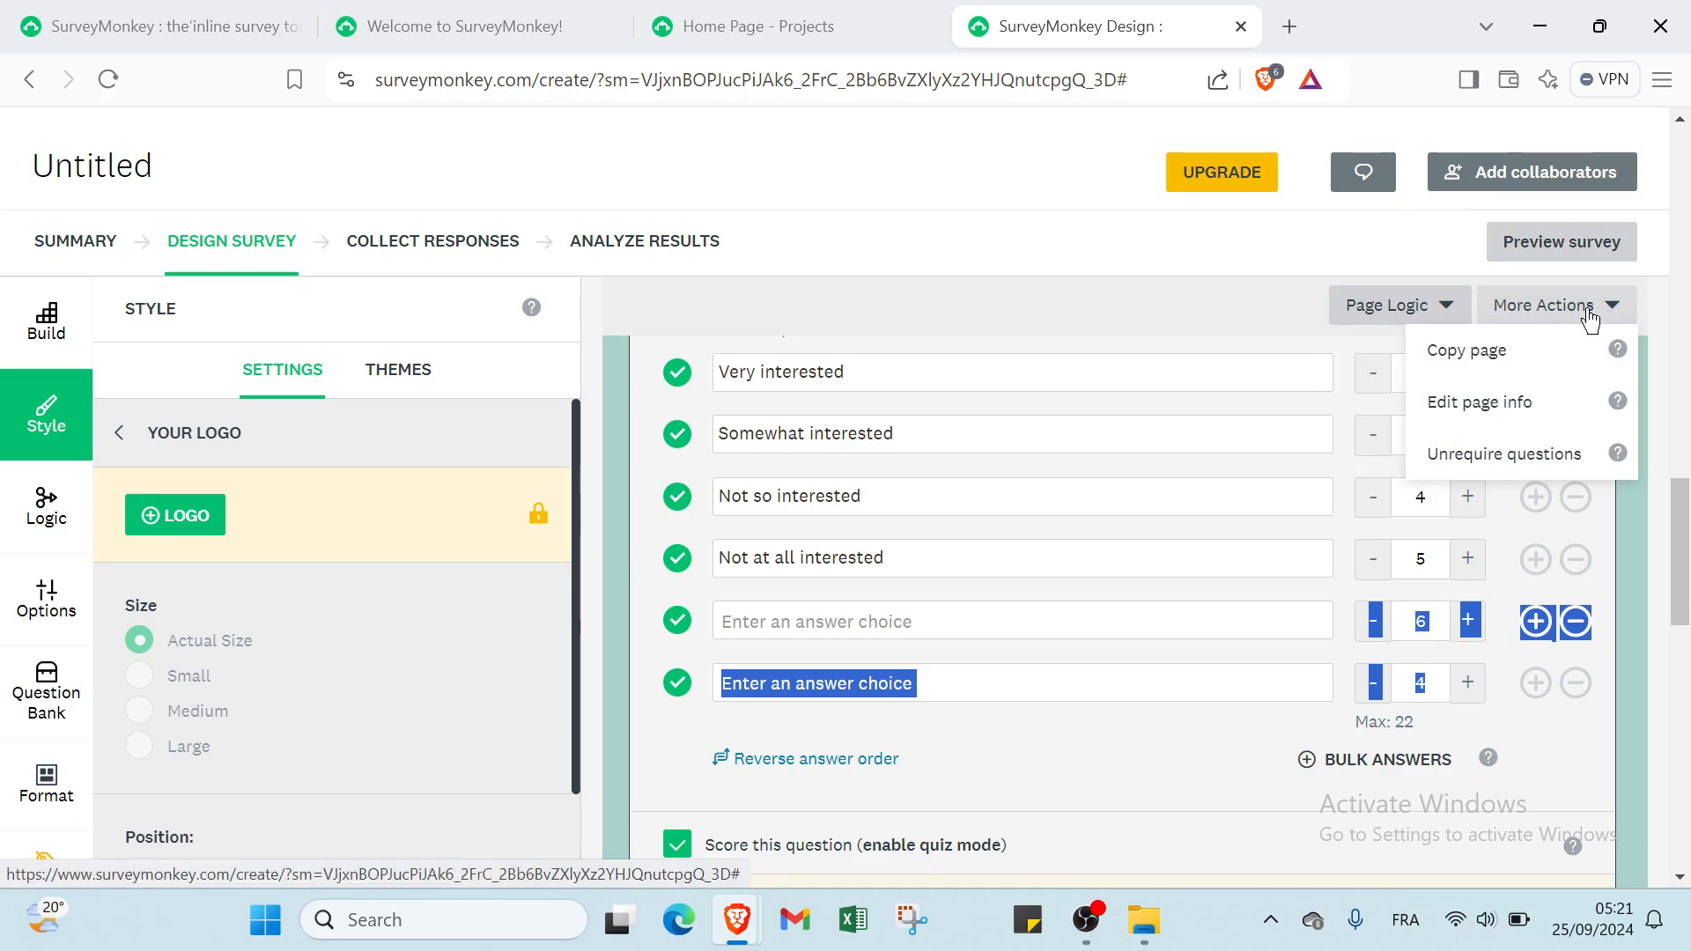
pyautogui.scroll(-5, 1037, 768)
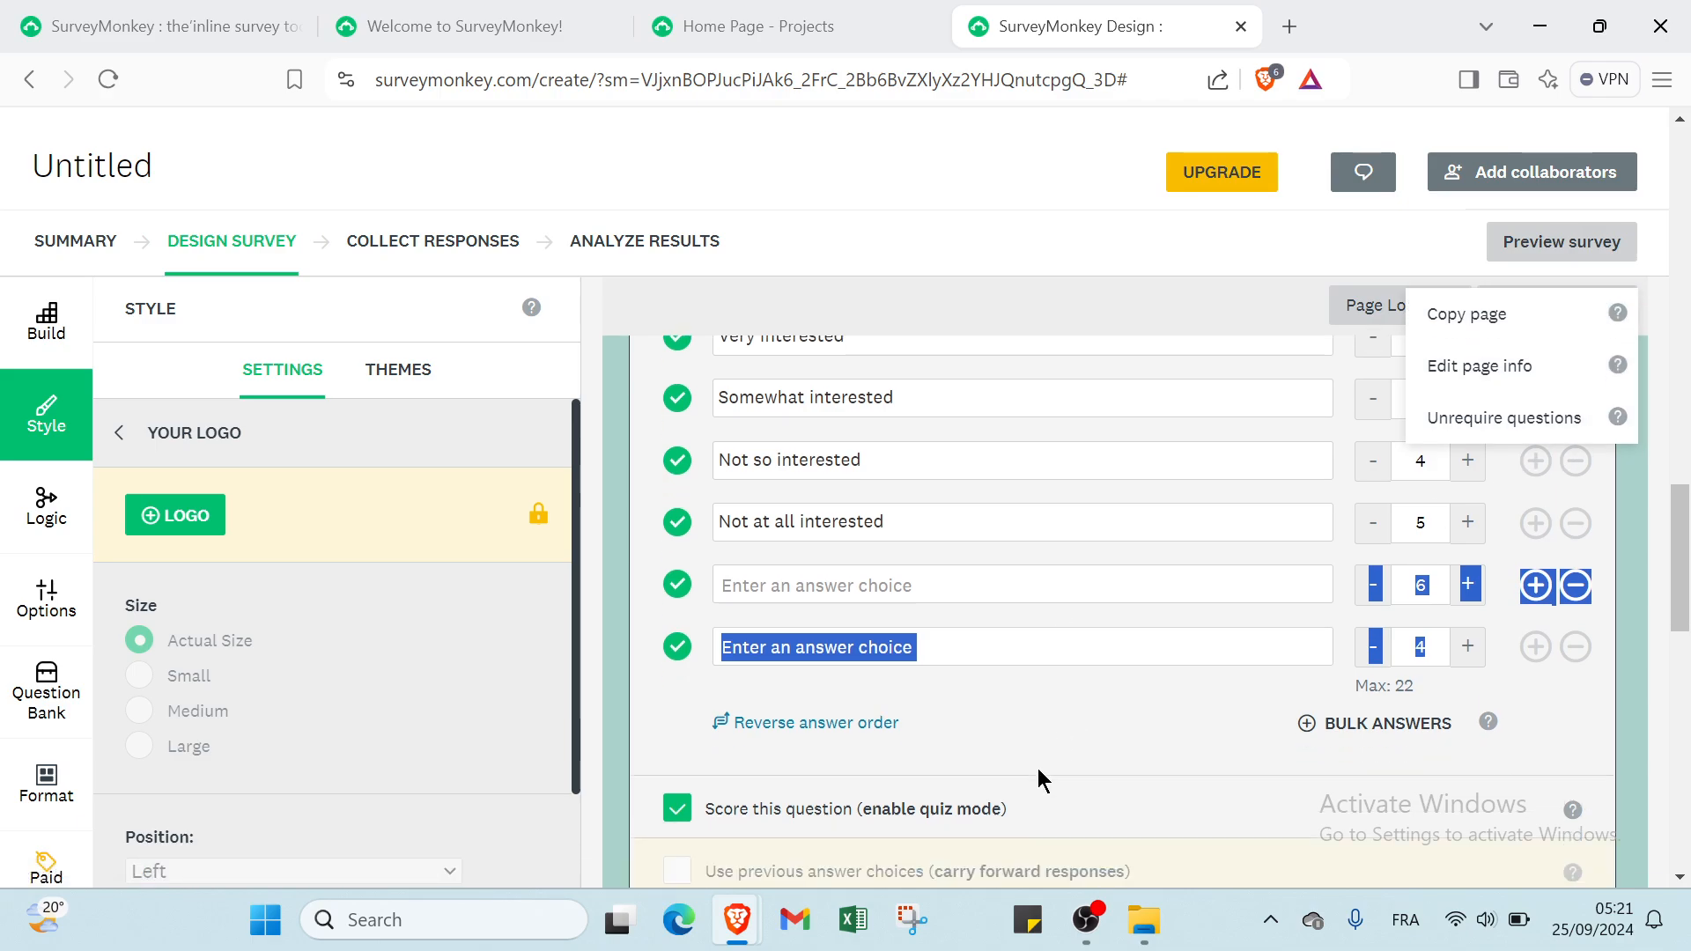
# Enable the "Other" answer option or comment field and display it as an answer choice
pyautogui.click(827, 472)
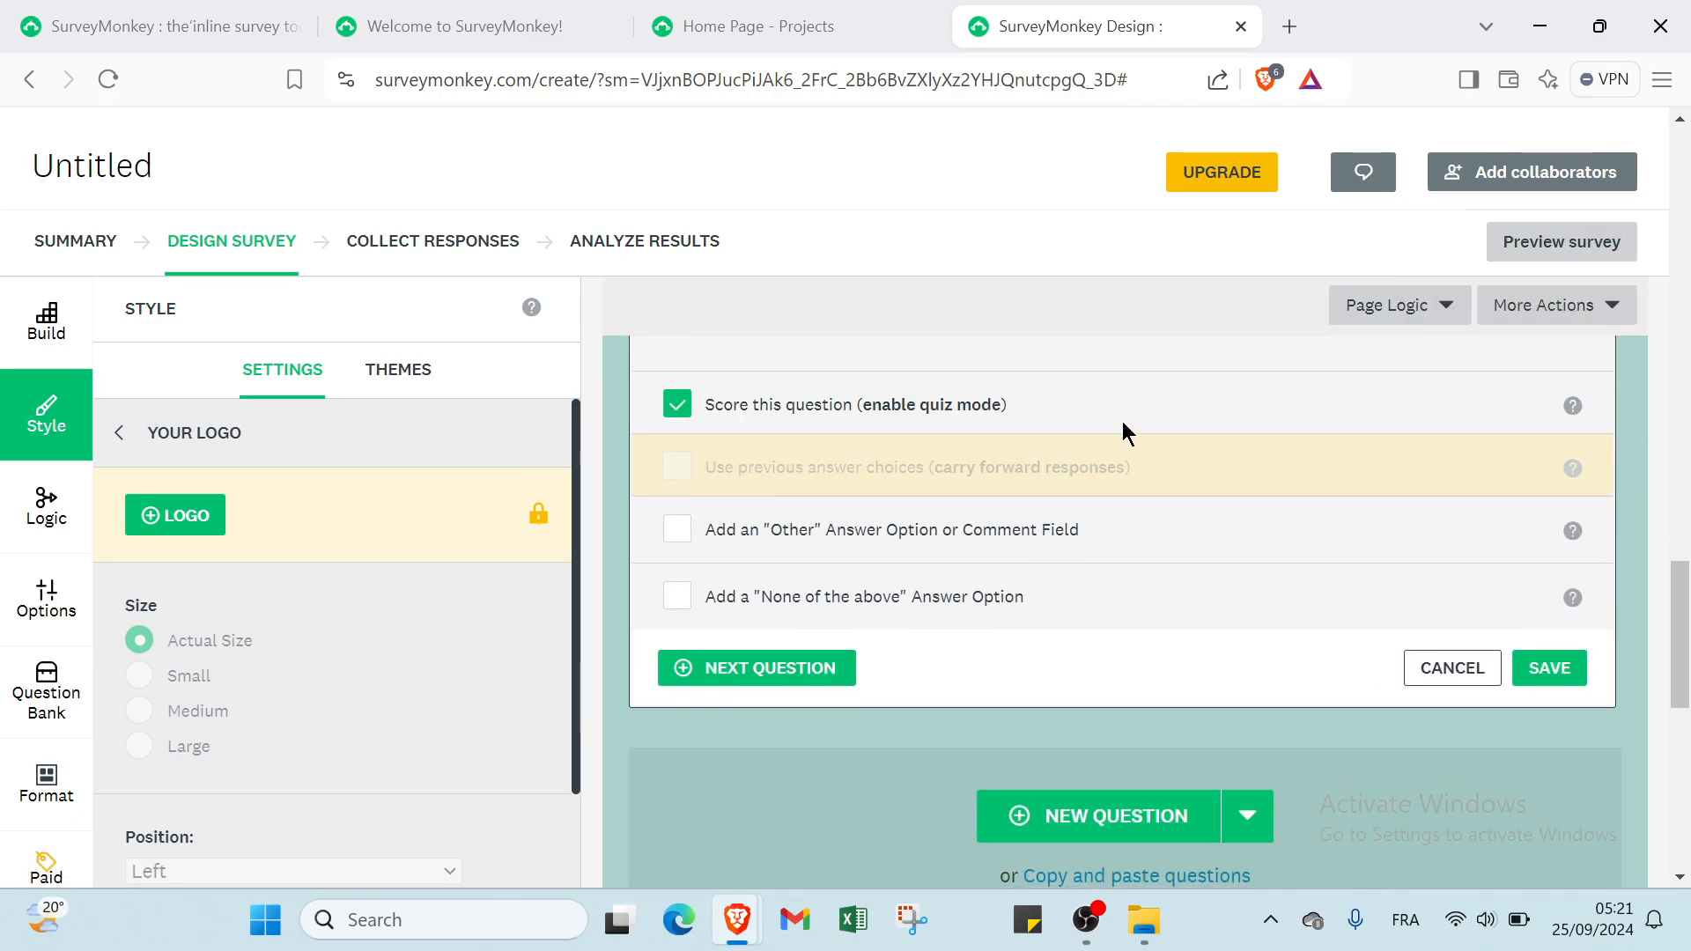
pyautogui.click(832, 534)
pyautogui.scroll(-1, 823, 568)
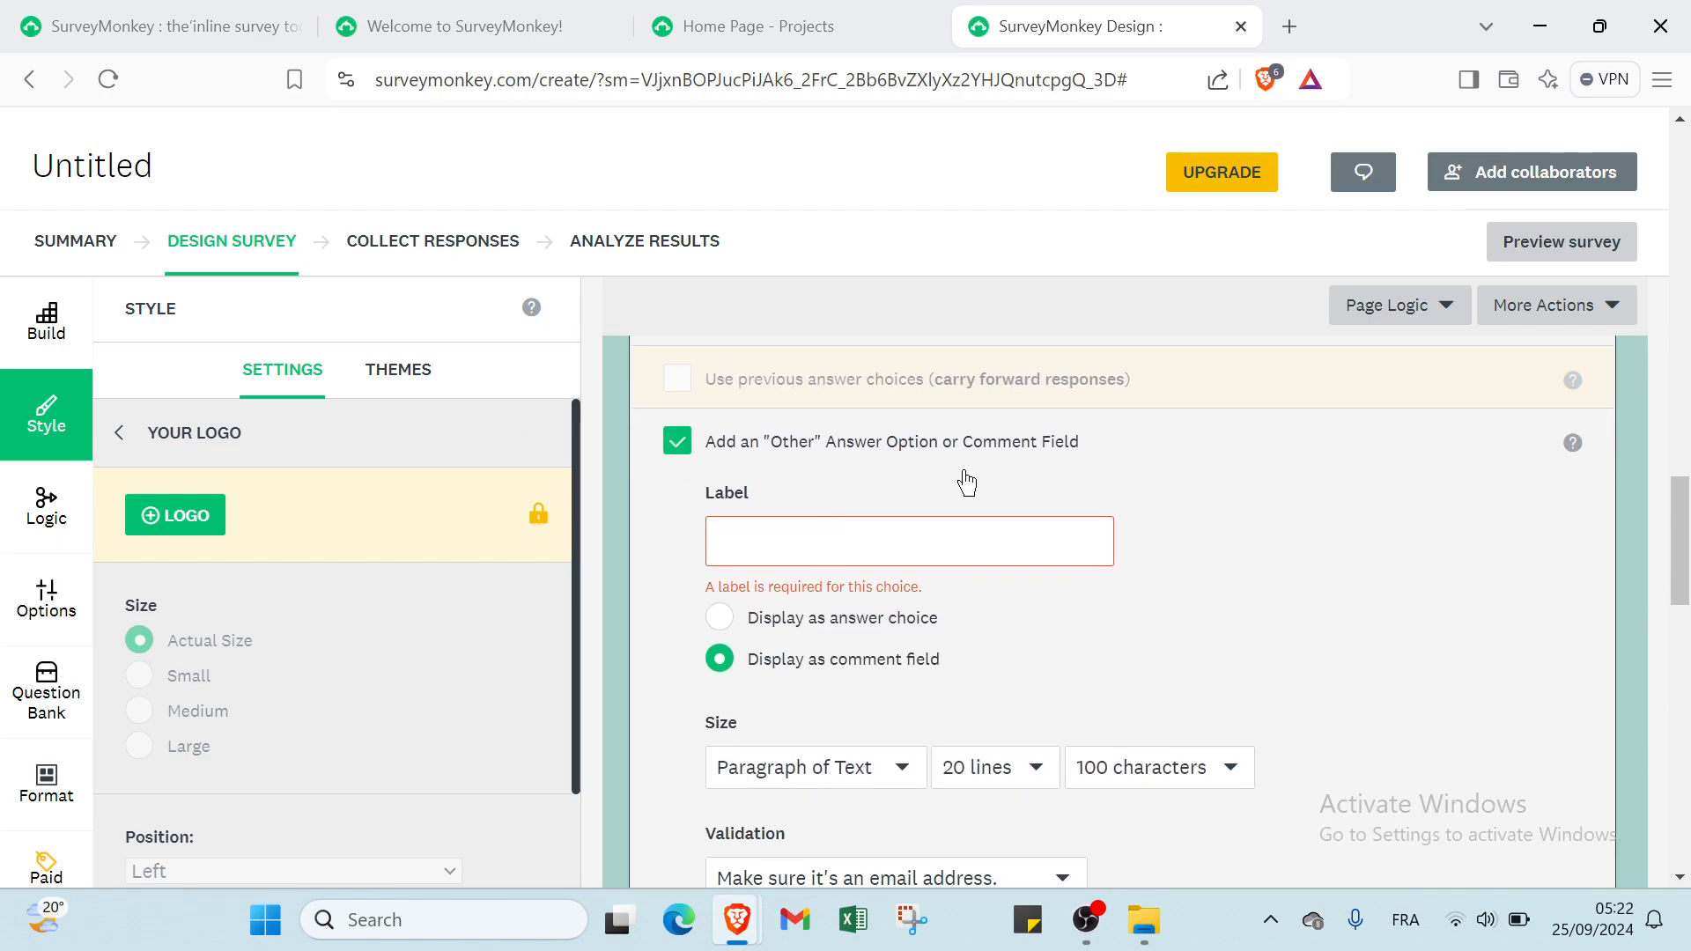
pyautogui.click(949, 534)
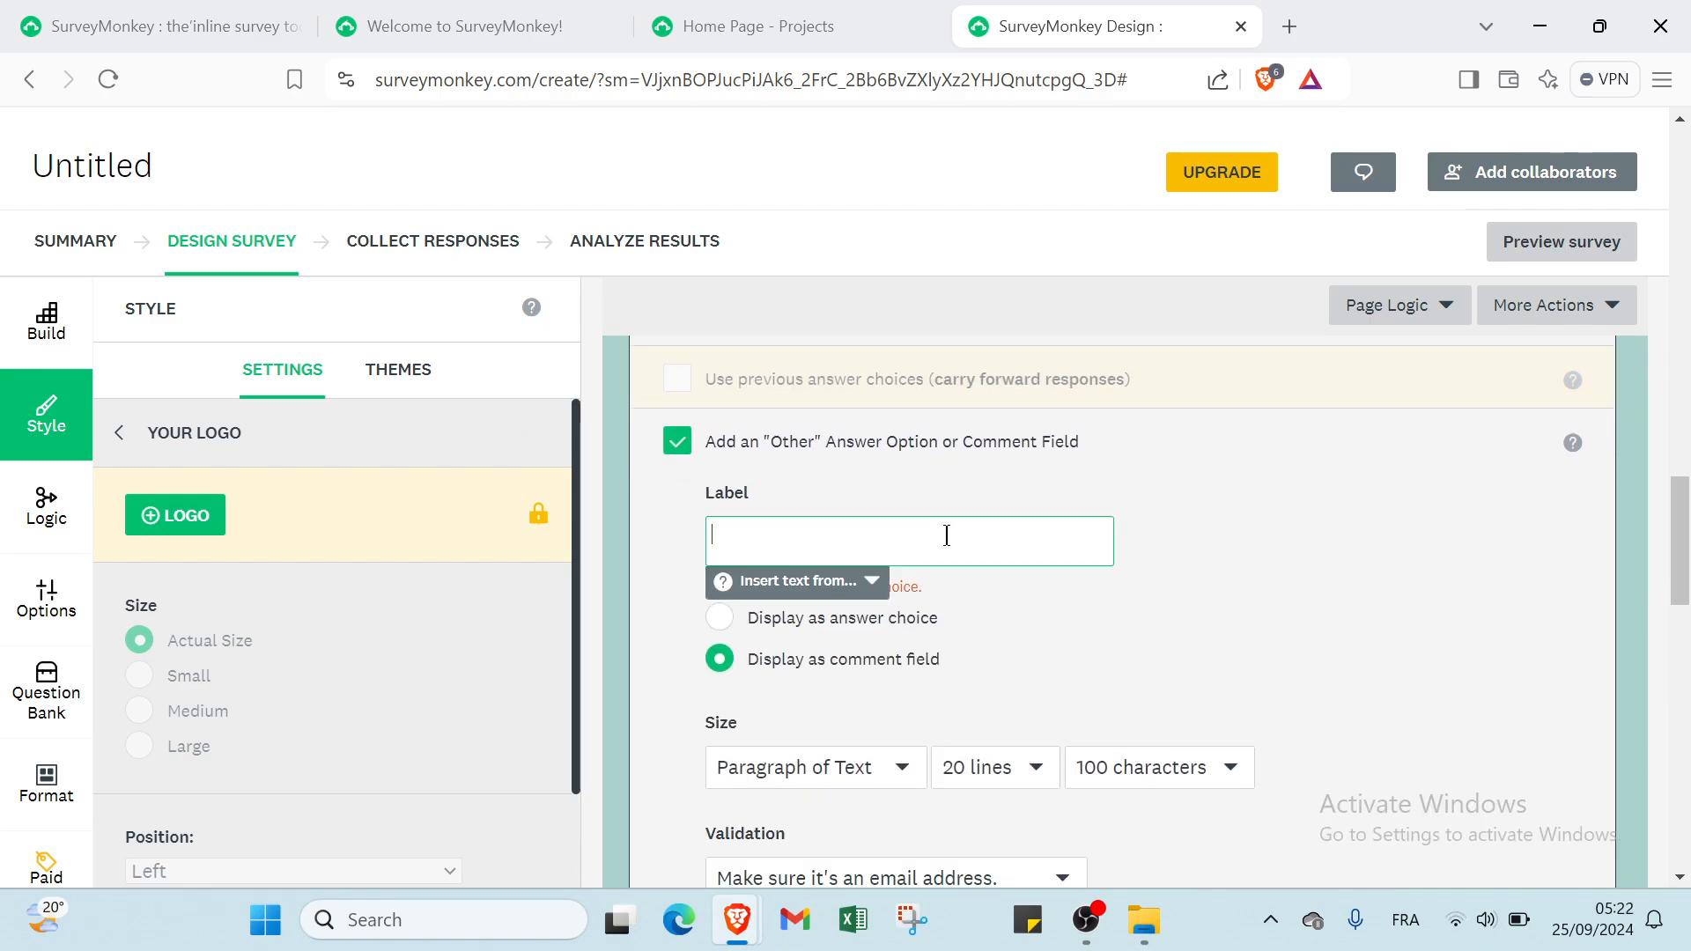
pyautogui.click(840, 595)
pyautogui.click(756, 621)
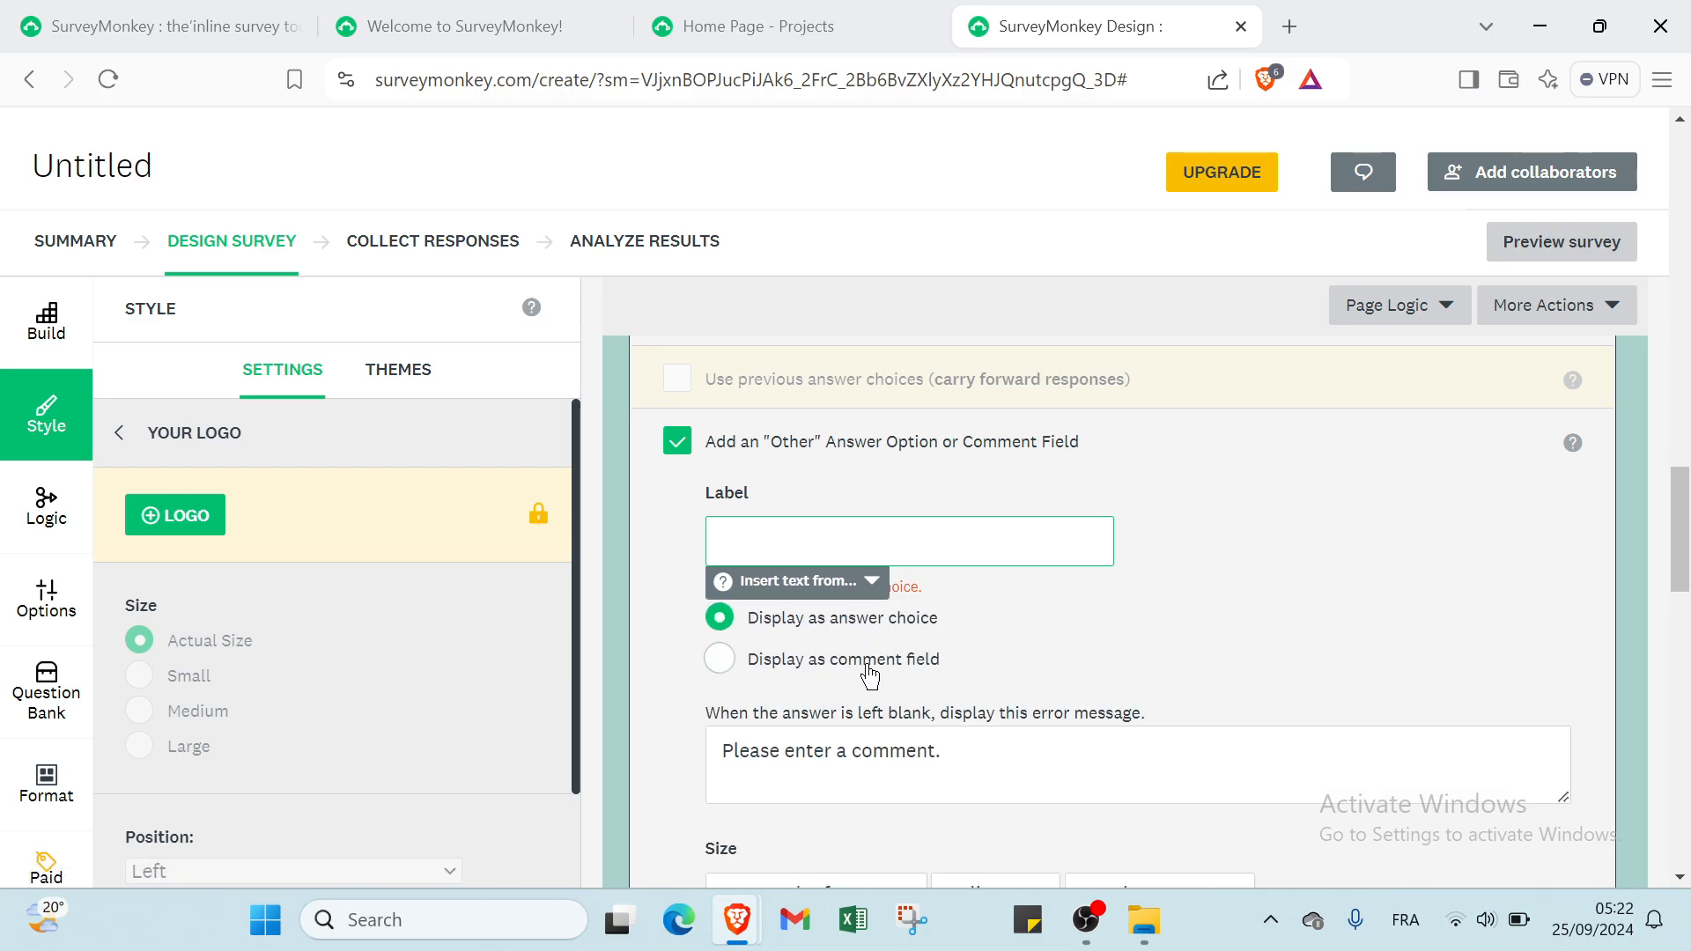
# Set the "Other" field's size to Paragraph of Text with 15 lines and 90 characters
pyautogui.scroll(-2, 915, 741)
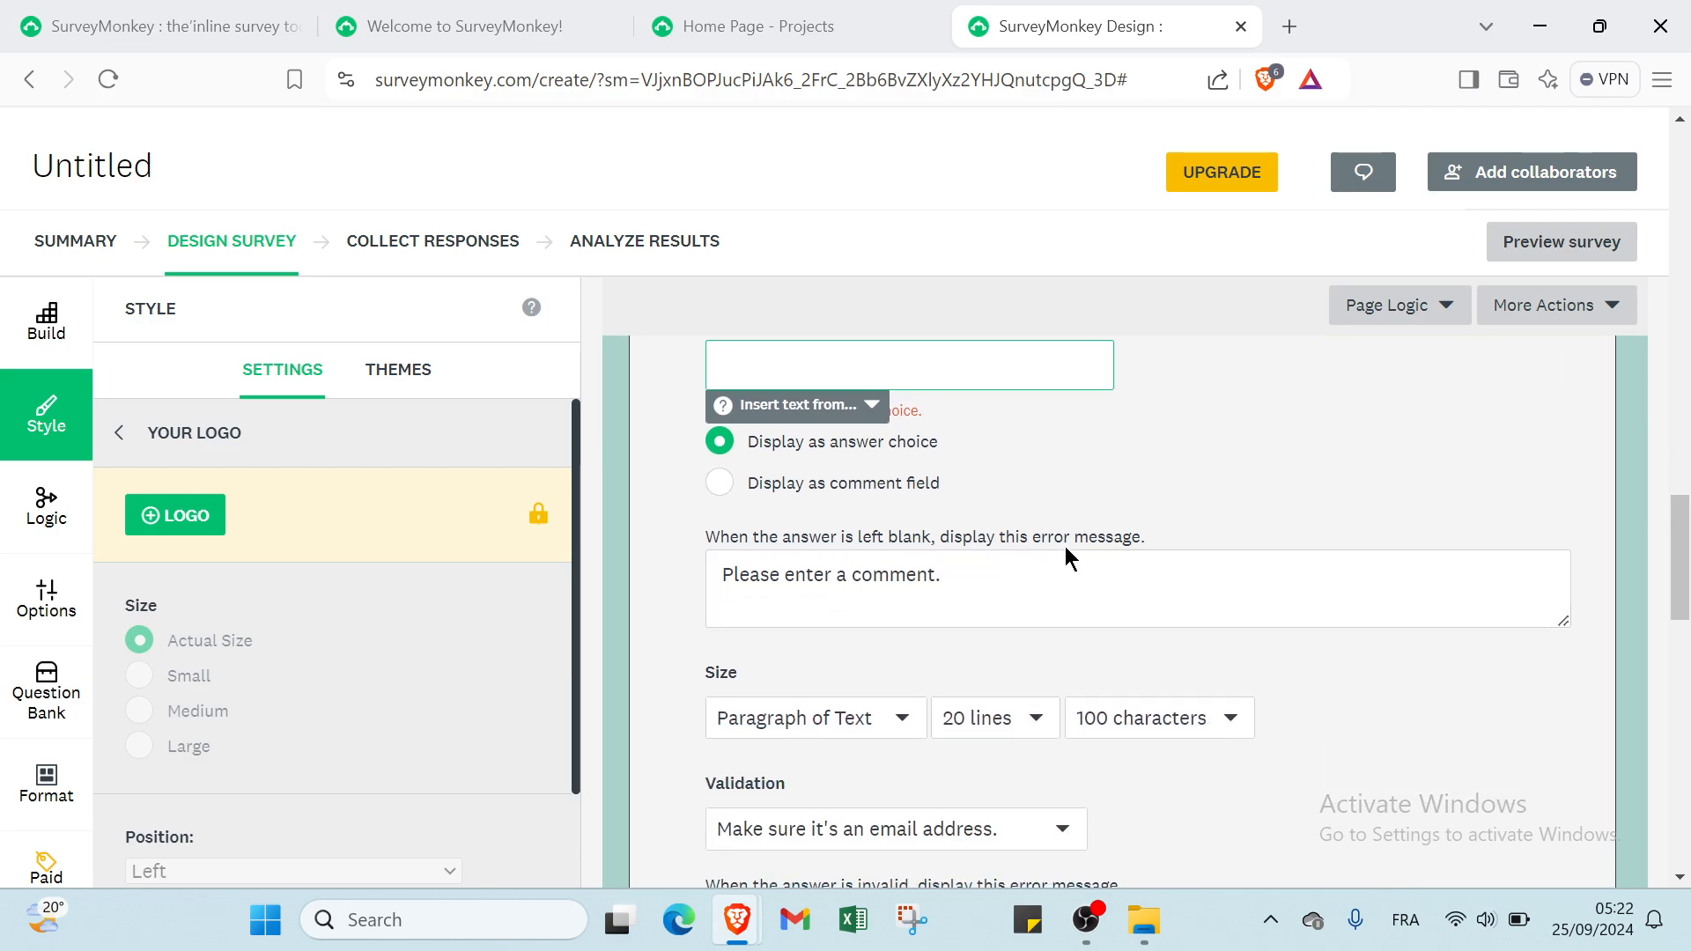
pyautogui.click(899, 601)
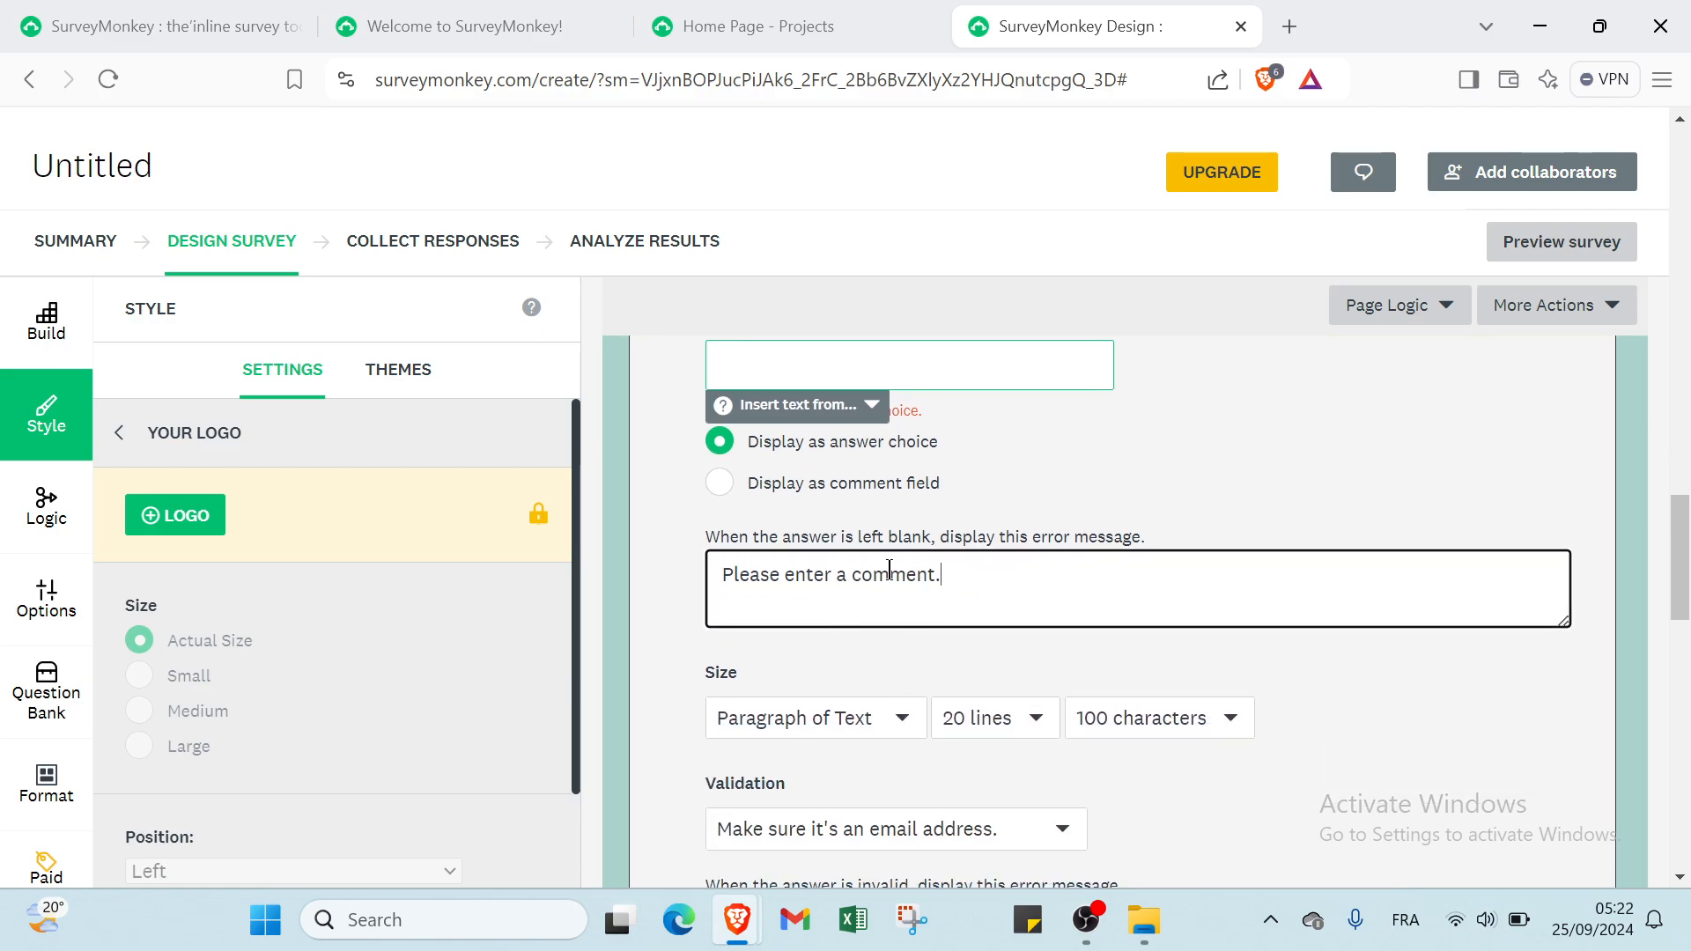
pyautogui.click(819, 721)
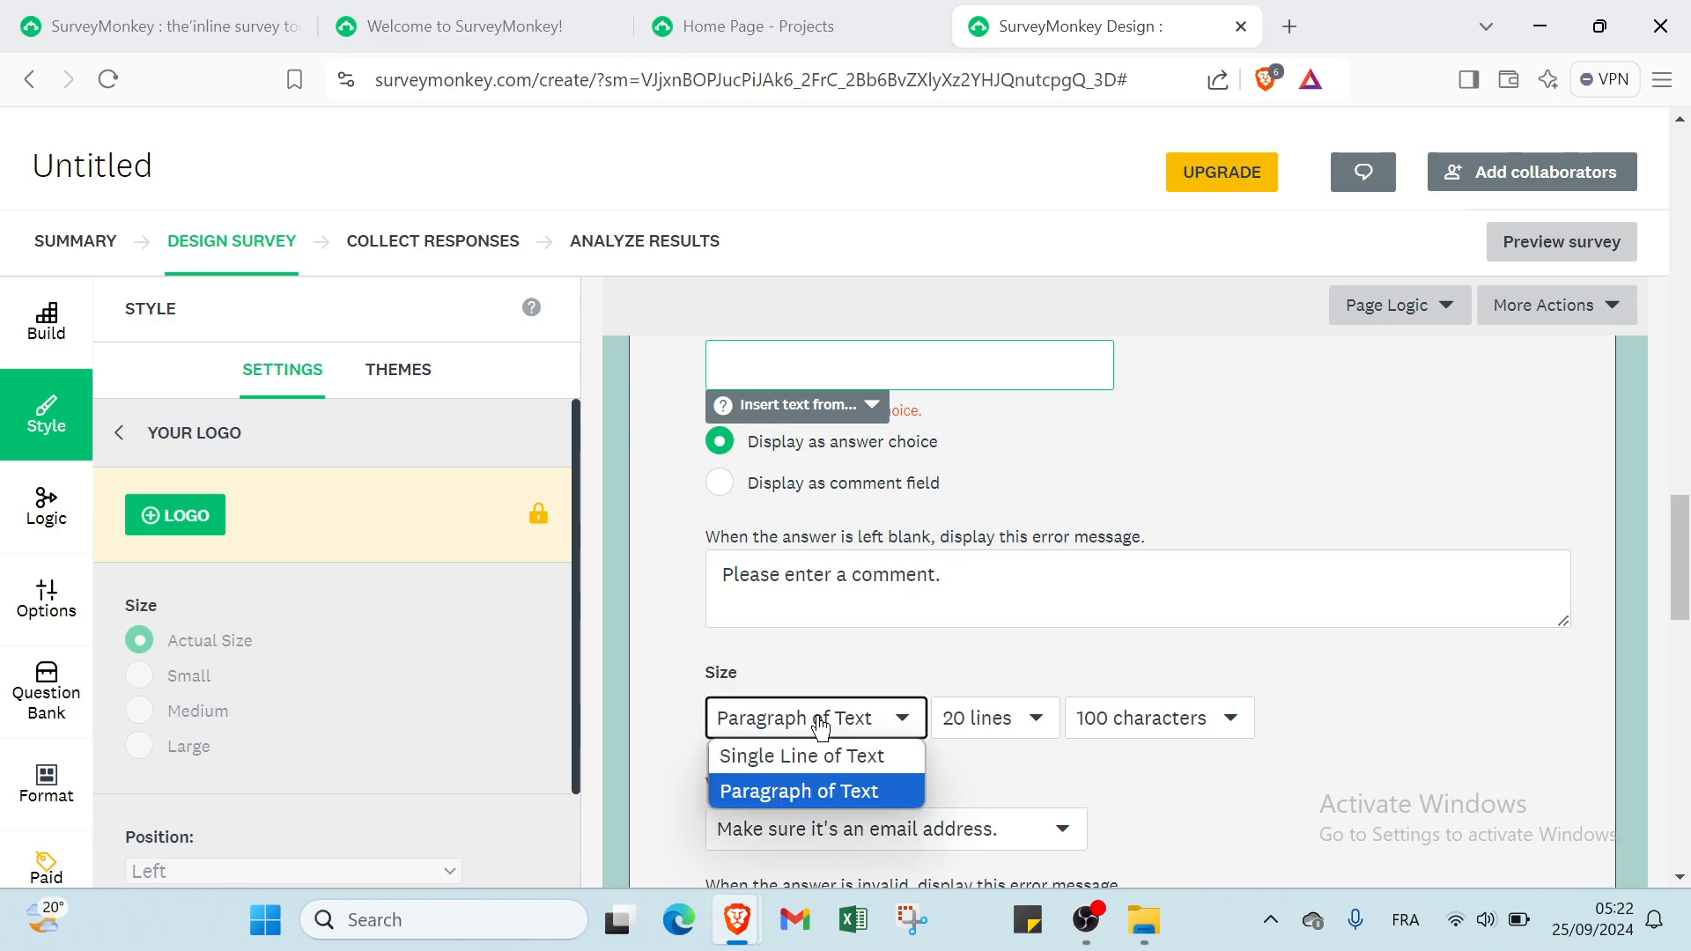
pyautogui.click(822, 755)
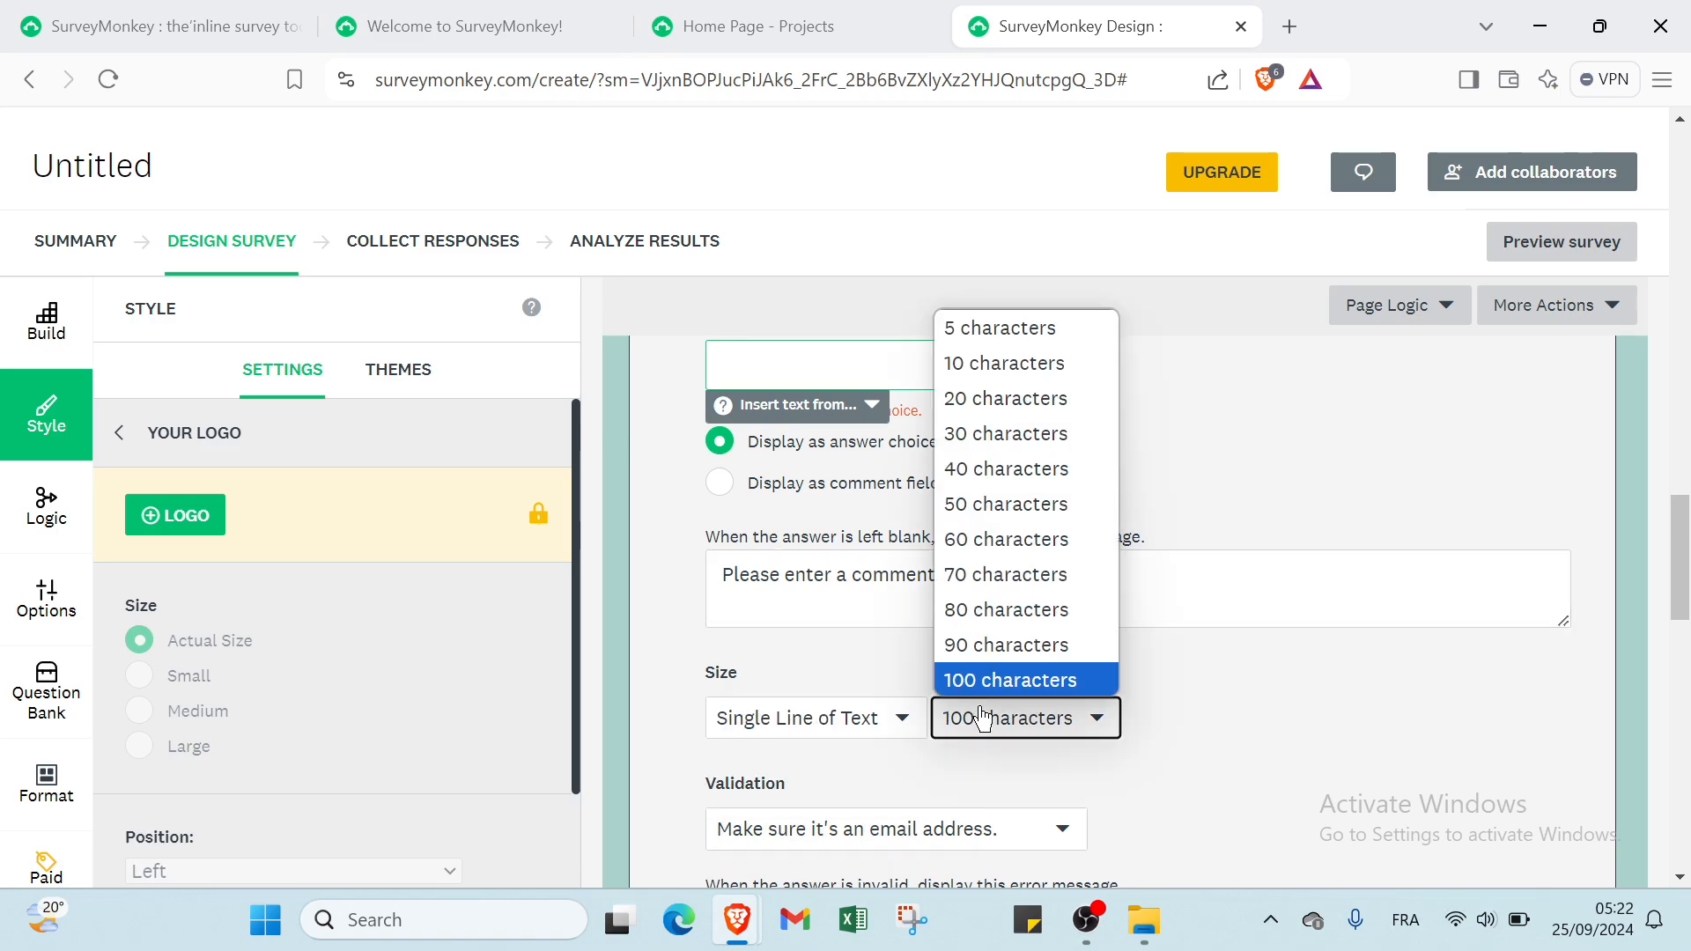
pyautogui.click(1033, 646)
pyautogui.click(879, 720)
pyautogui.click(853, 789)
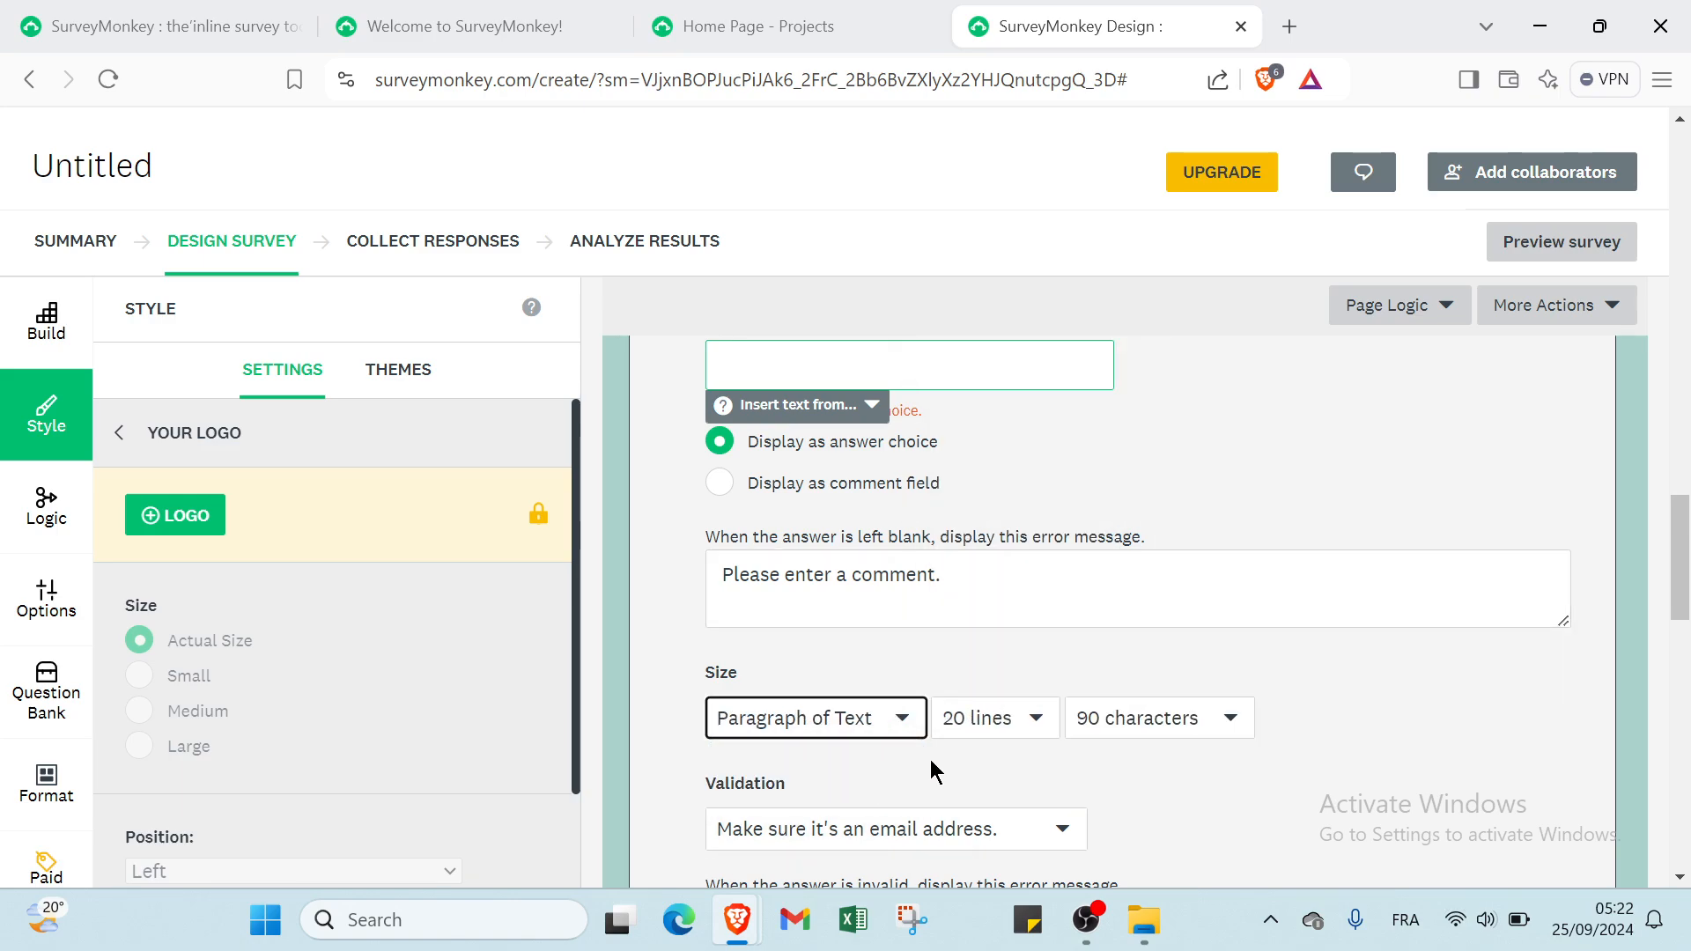
pyautogui.click(960, 724)
pyautogui.click(991, 506)
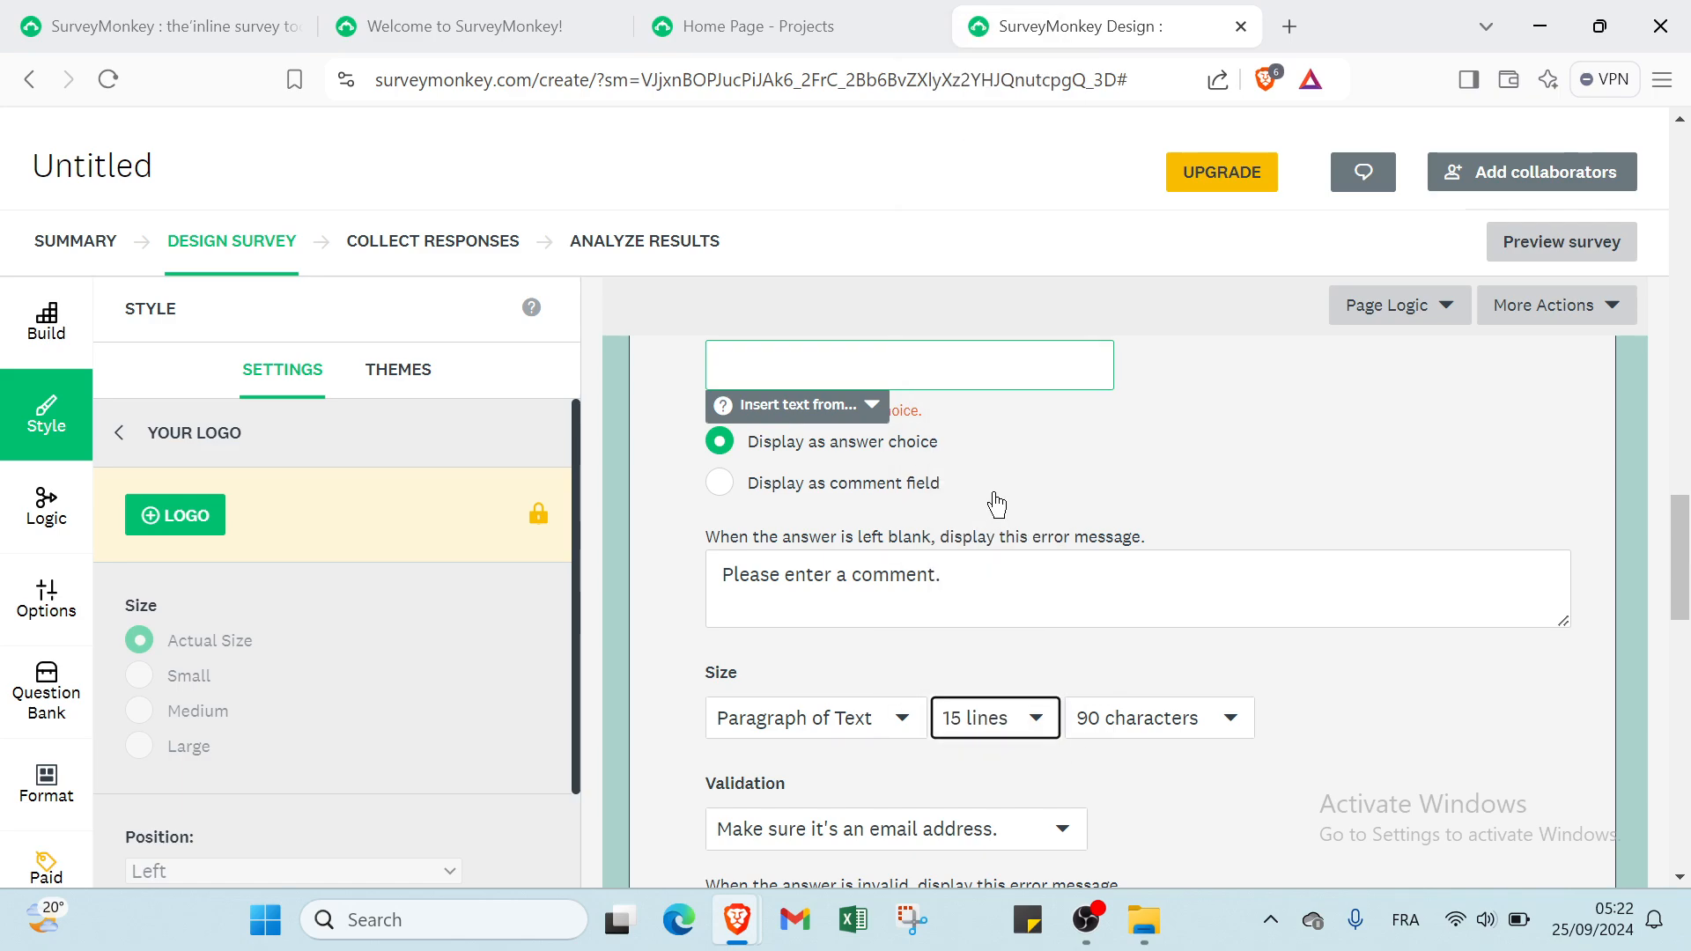
# Set the "Other" field's validation to a date in DD/MM/YYYY format and place the cursor in its invalid-answer message
pyautogui.scroll(-2, 863, 765)
pyautogui.click(763, 661)
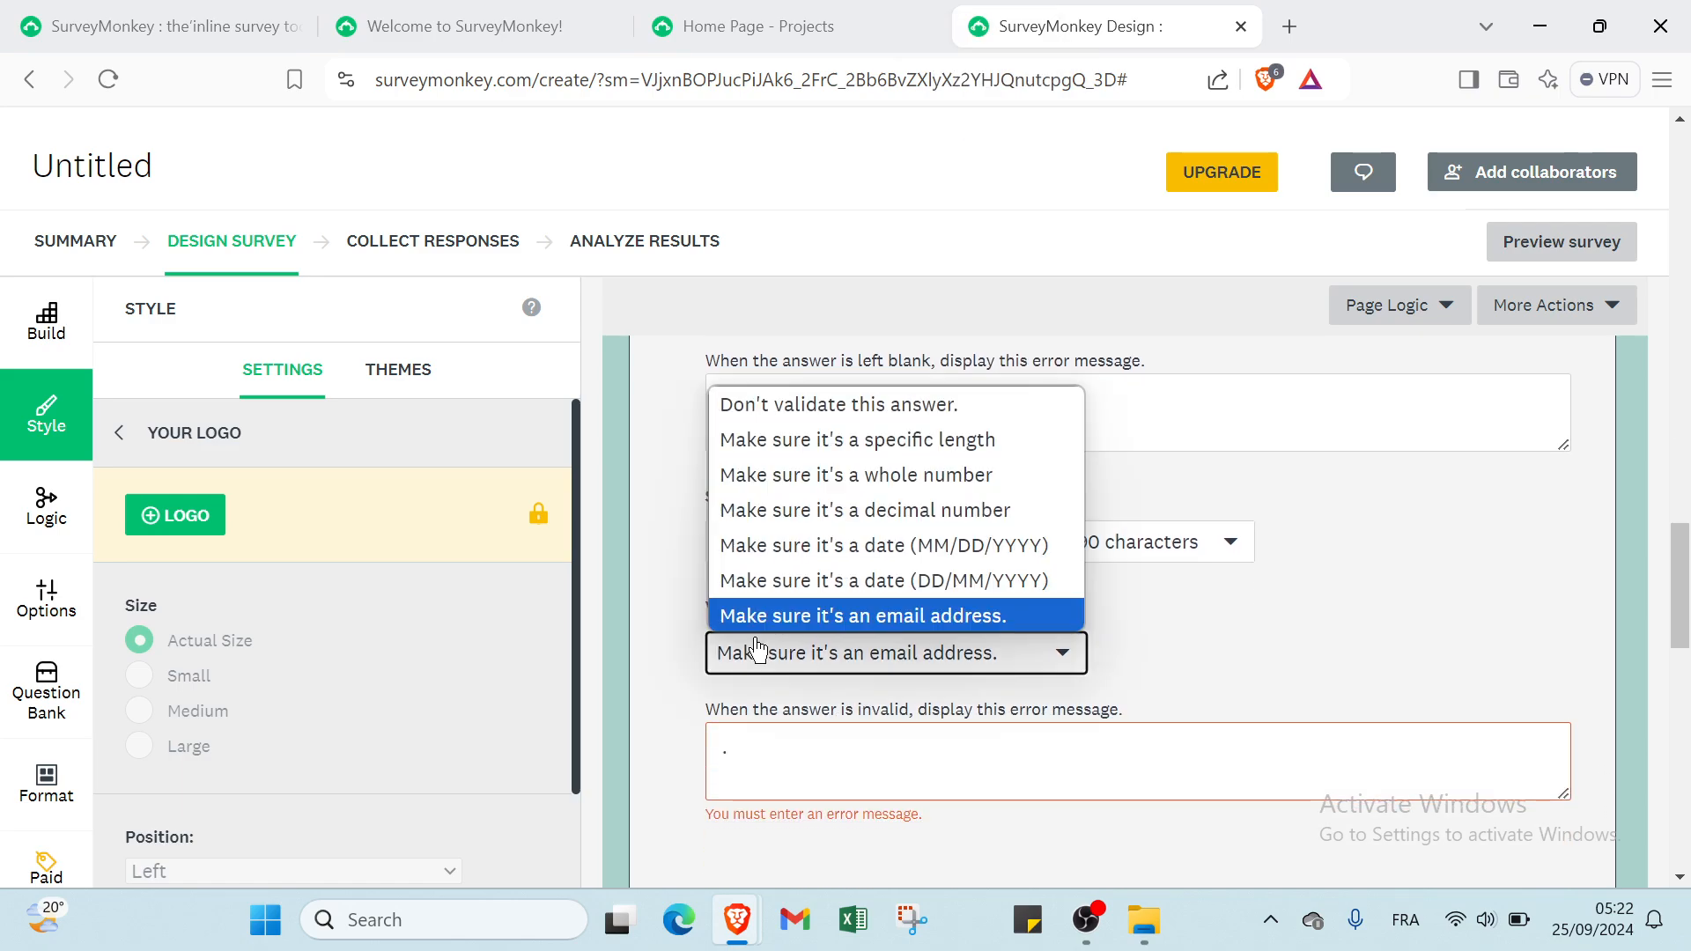
pyautogui.click(826, 581)
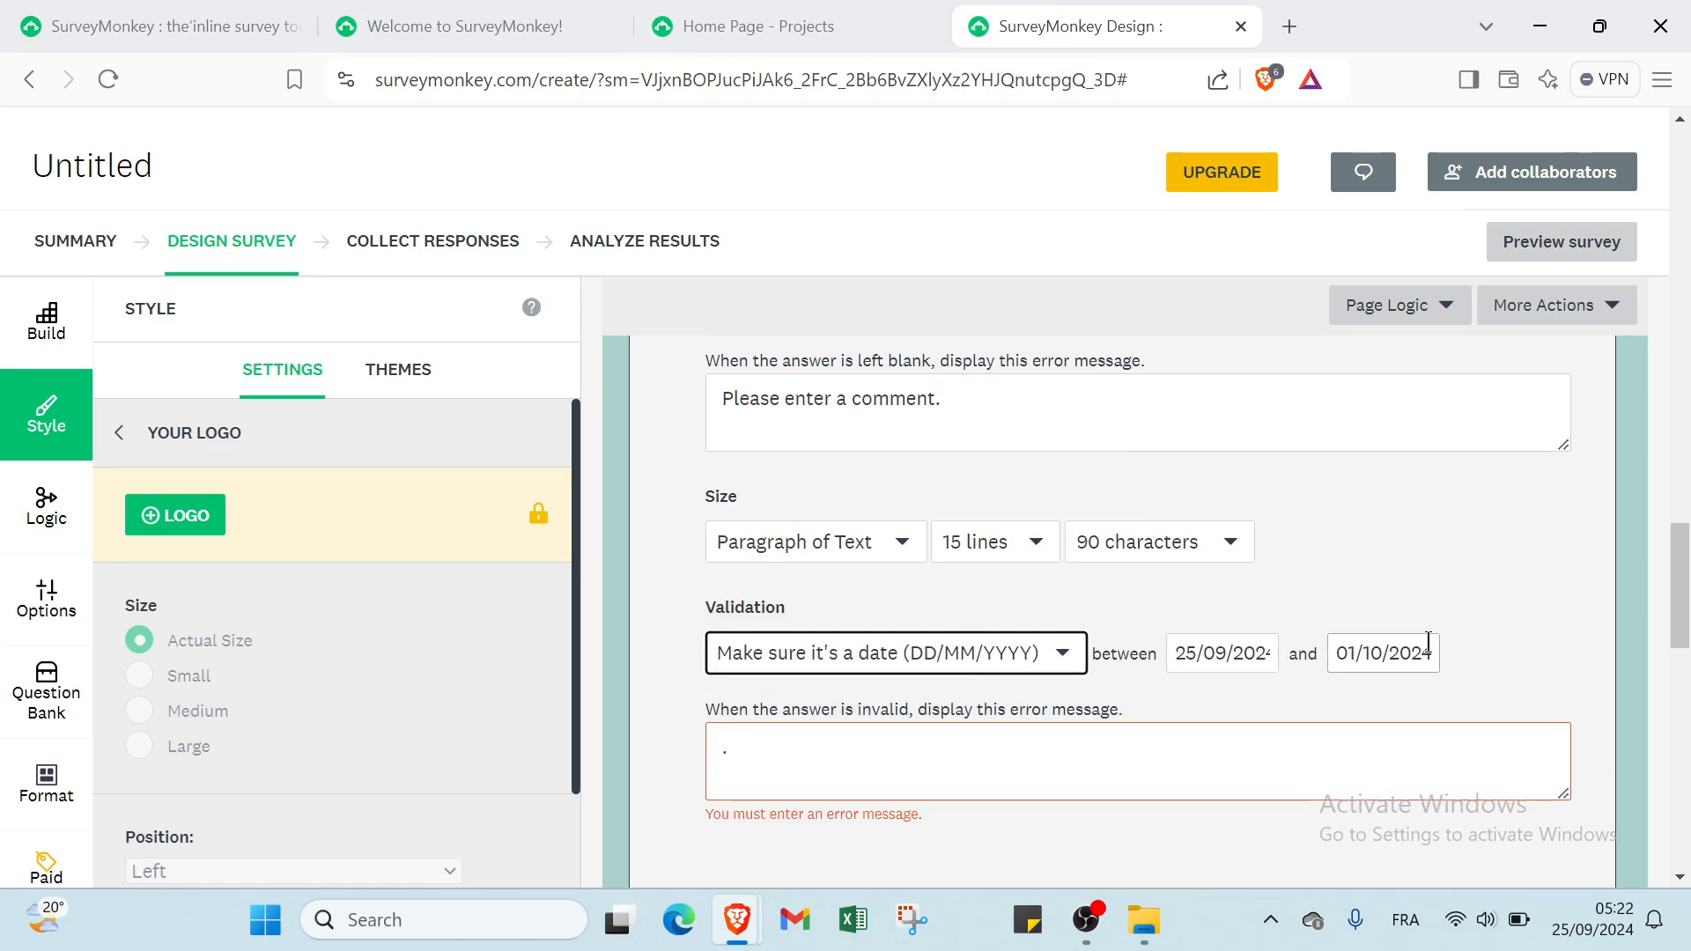
pyautogui.click(878, 747)
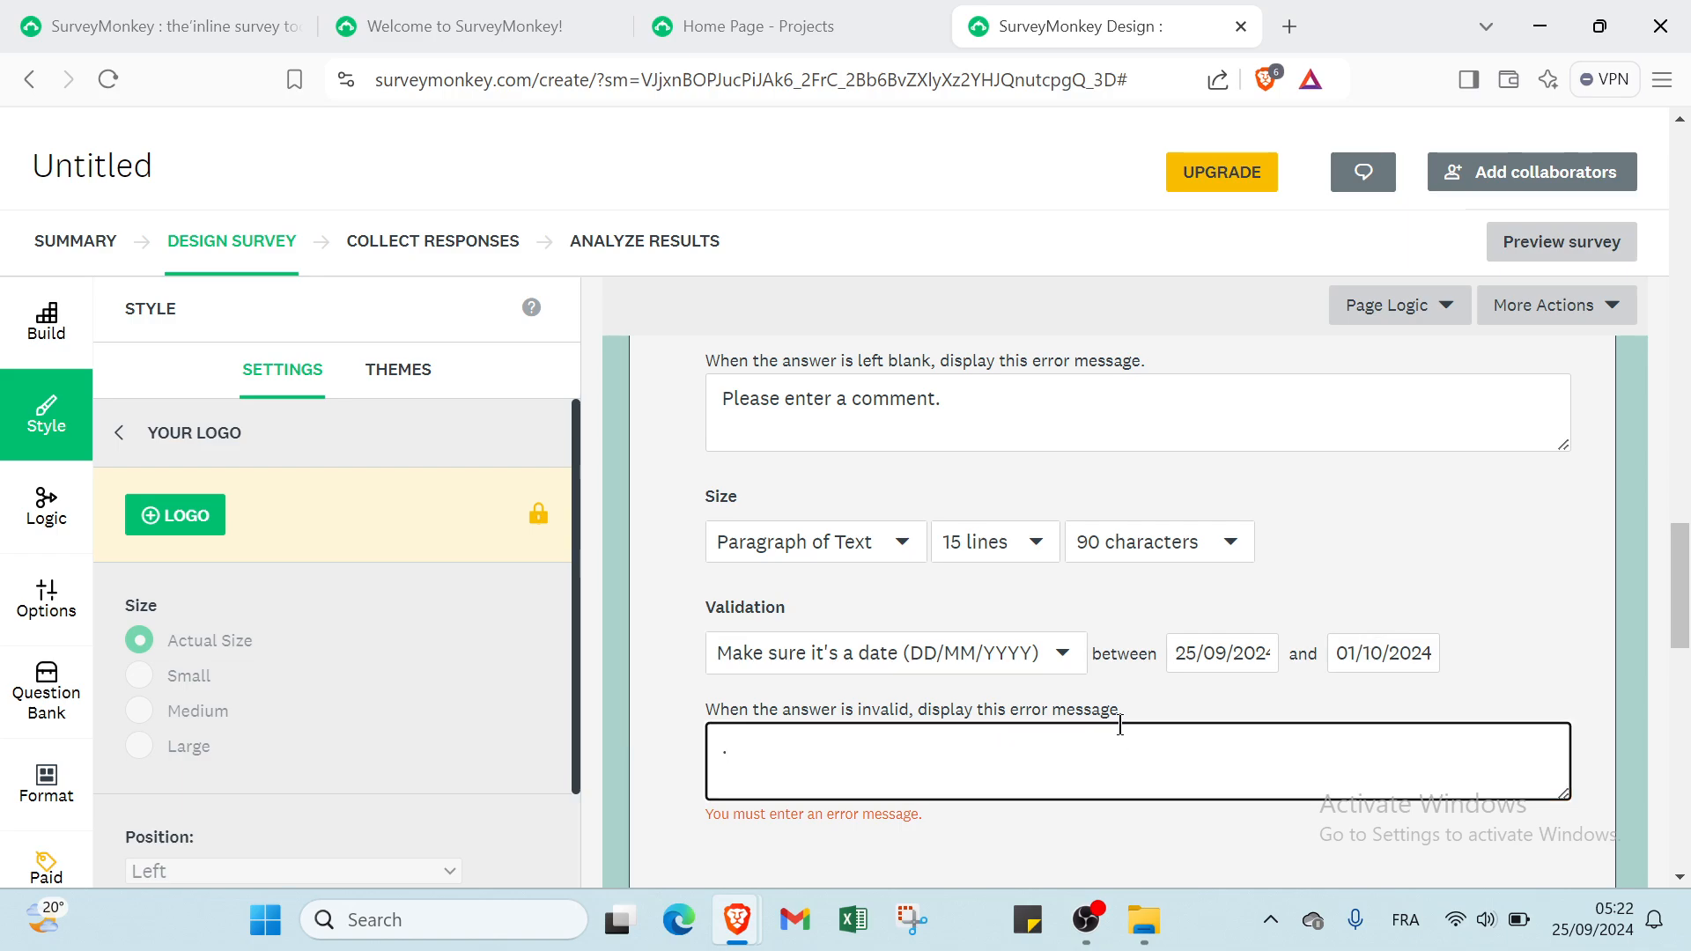
# Apply the Walnut theme to the survey
pyautogui.scroll(3, 1116, 728)
pyautogui.scroll(5, 693, 714)
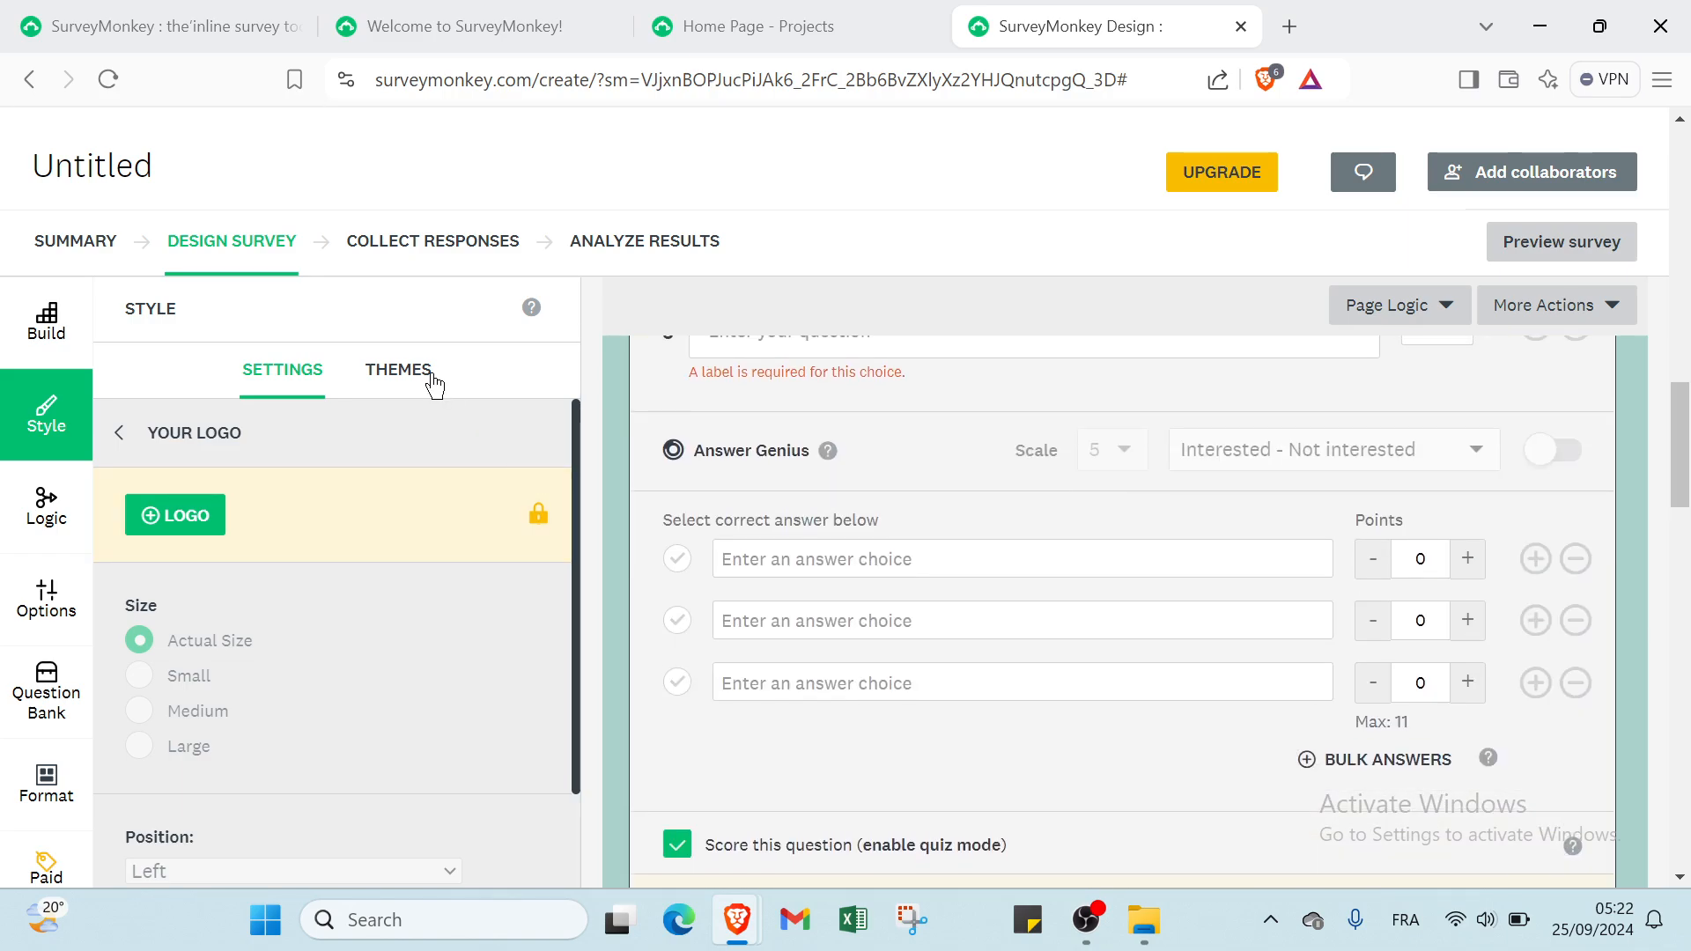
pyautogui.click(423, 377)
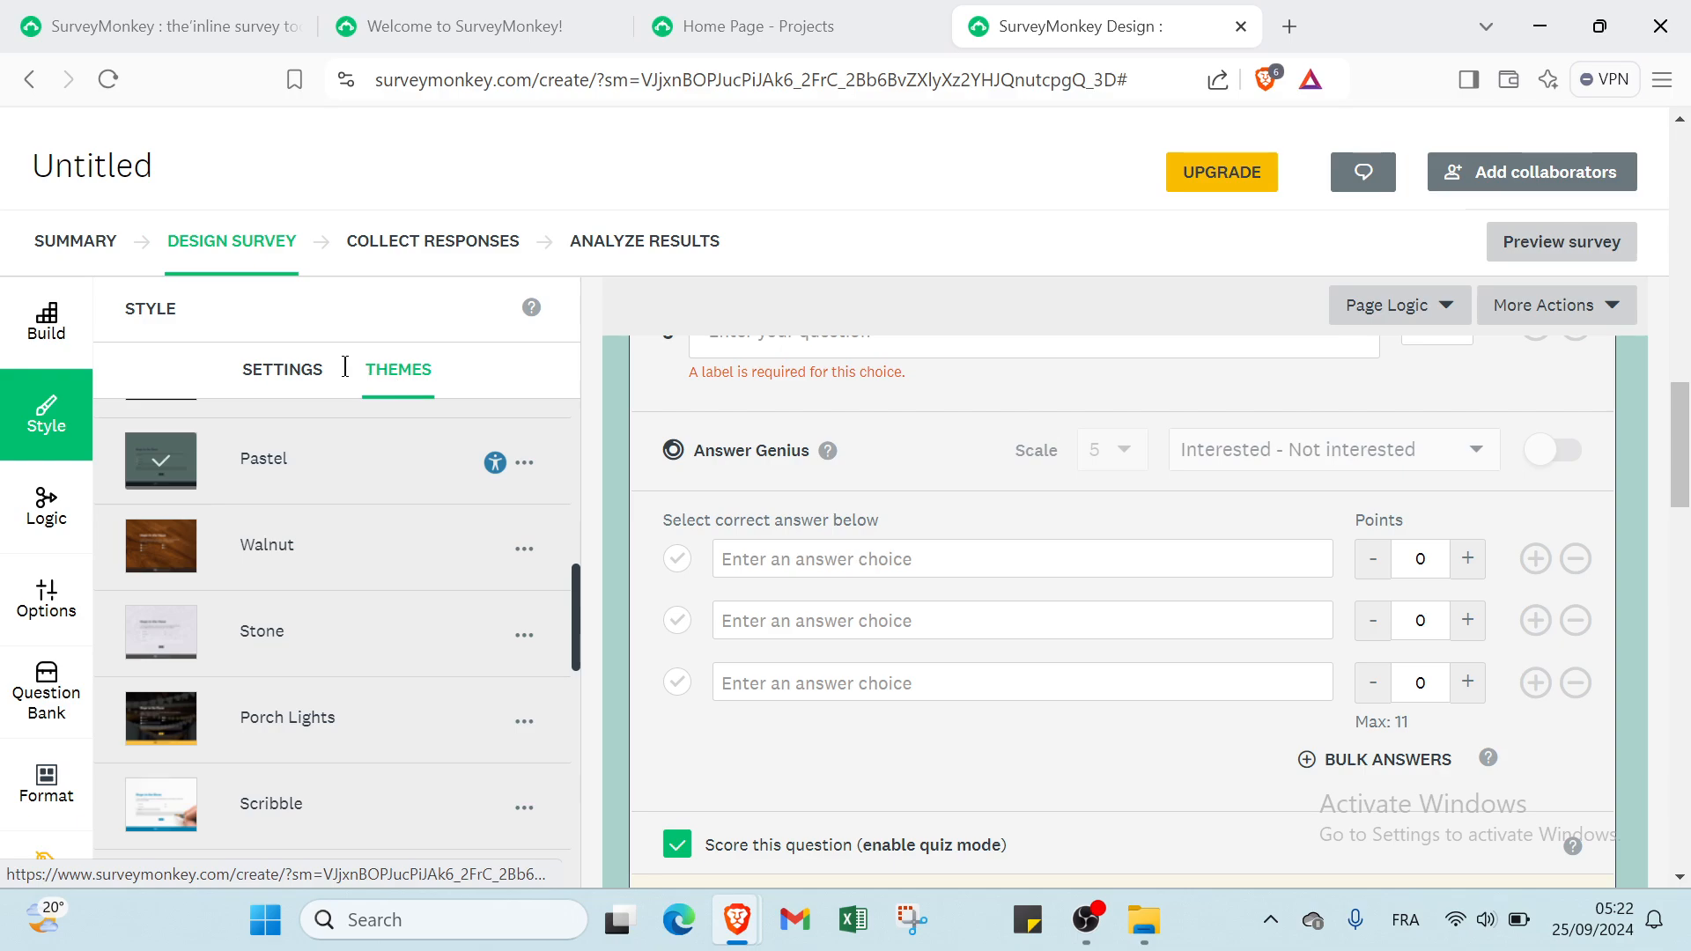
pyautogui.click(202, 542)
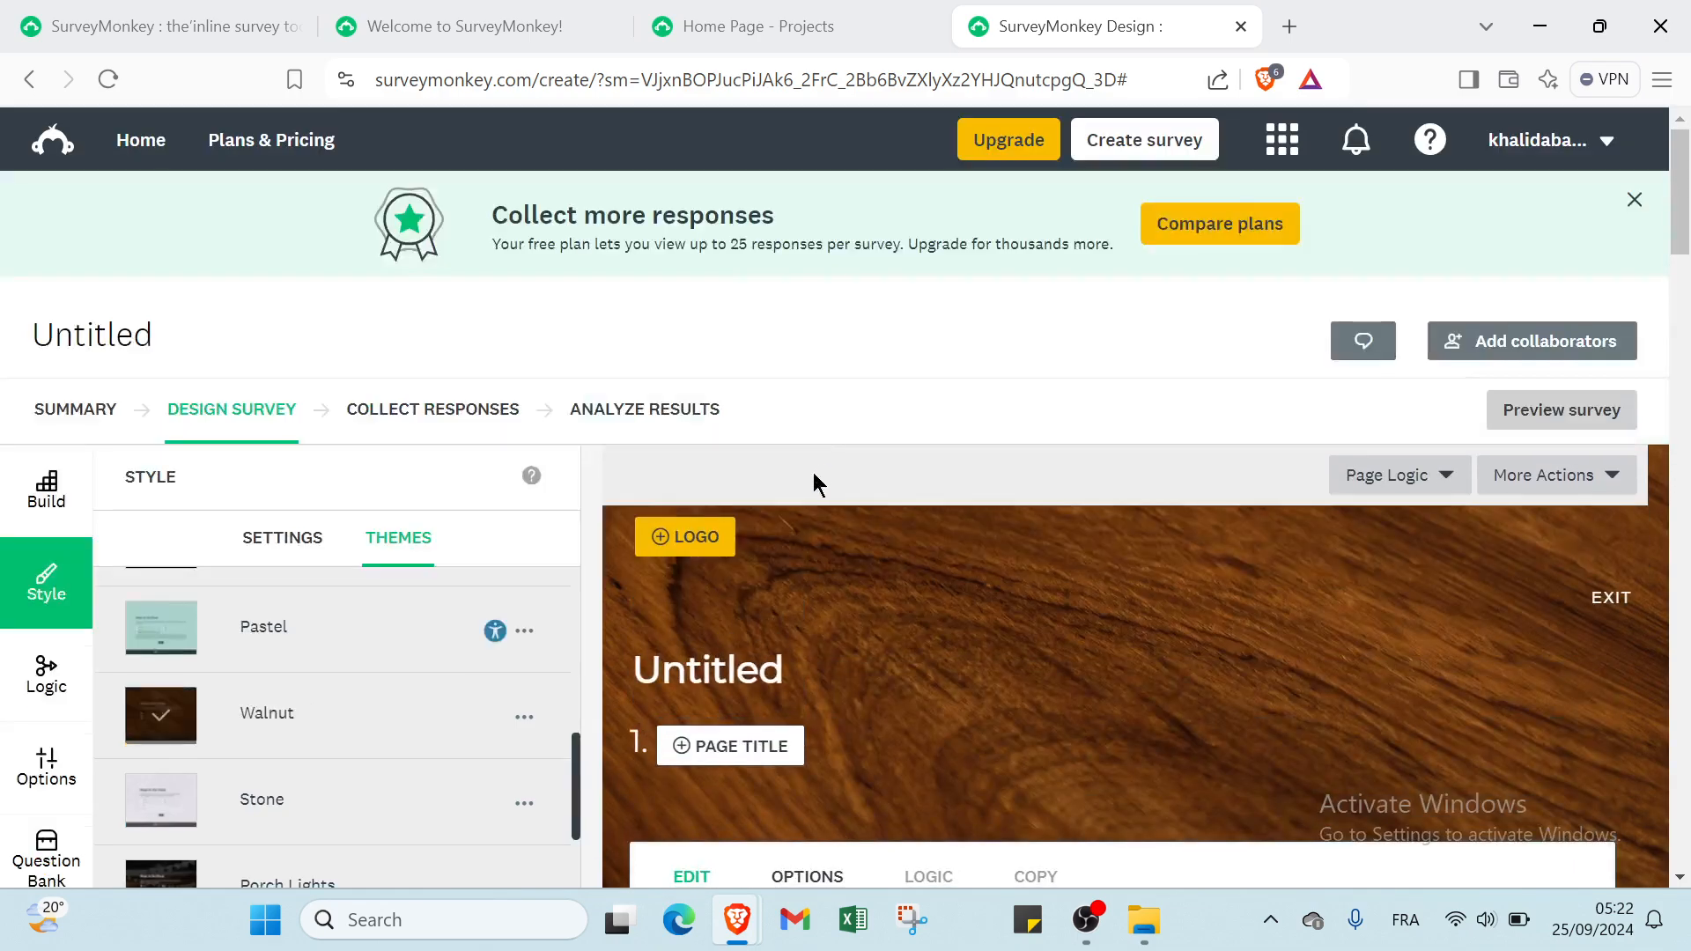
# Look through the survey builder's Build, Style, Logic, Options, Question Bank and Format settings
pyautogui.click(44, 677)
pyautogui.click(63, 520)
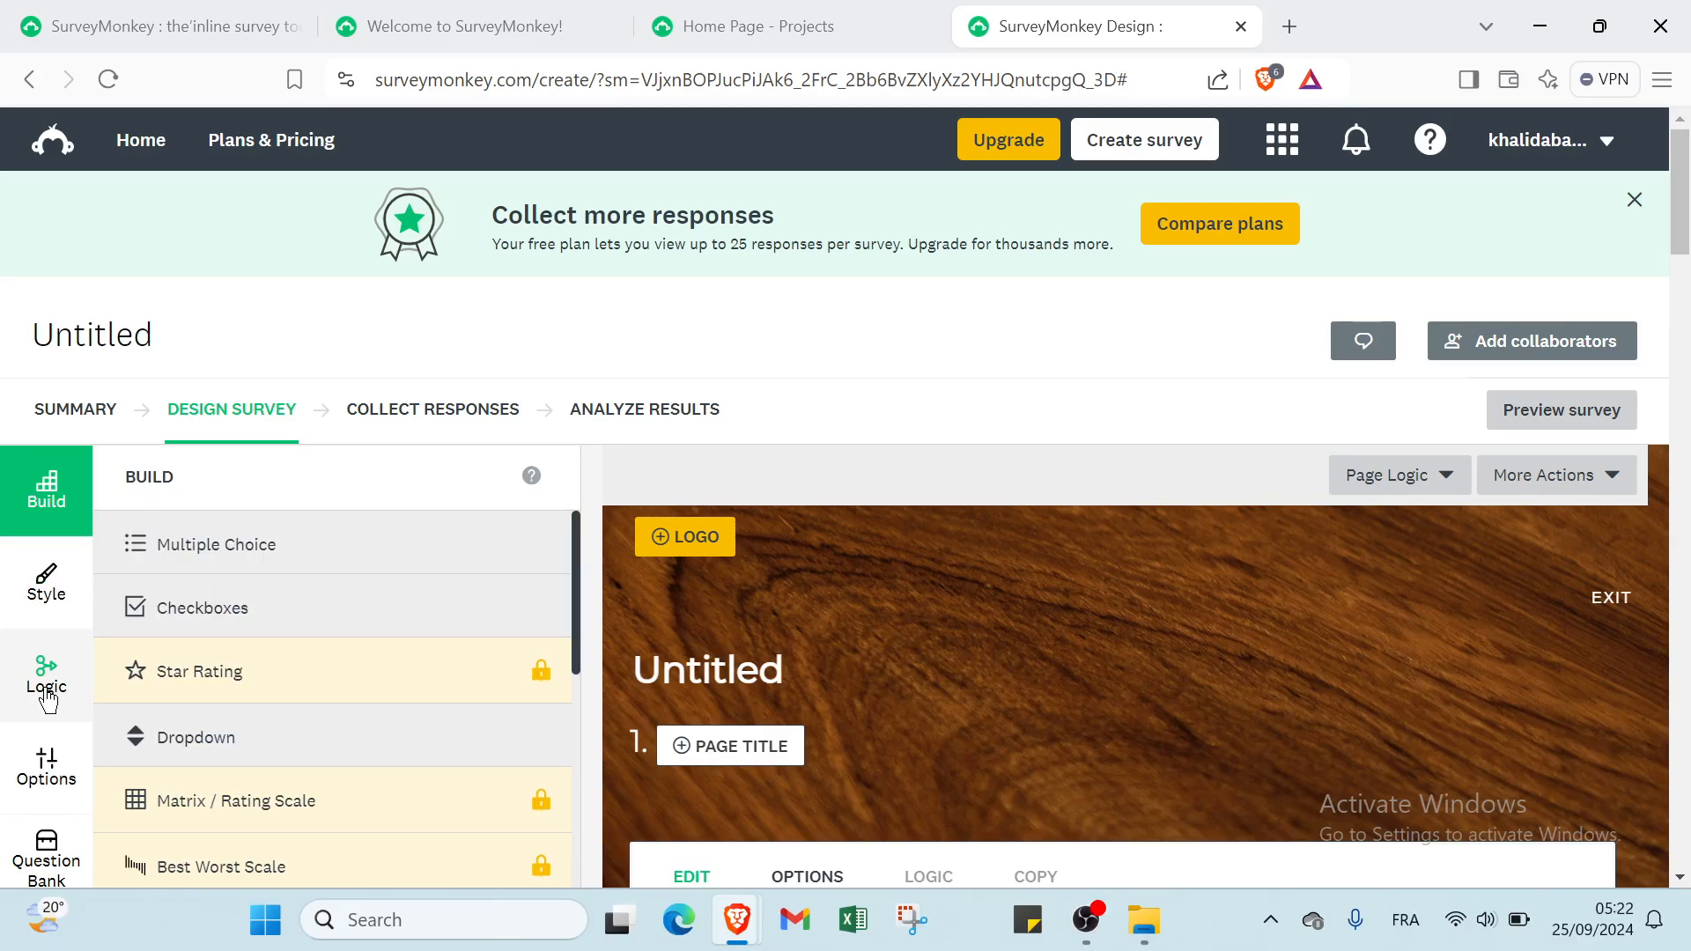
pyautogui.click(54, 602)
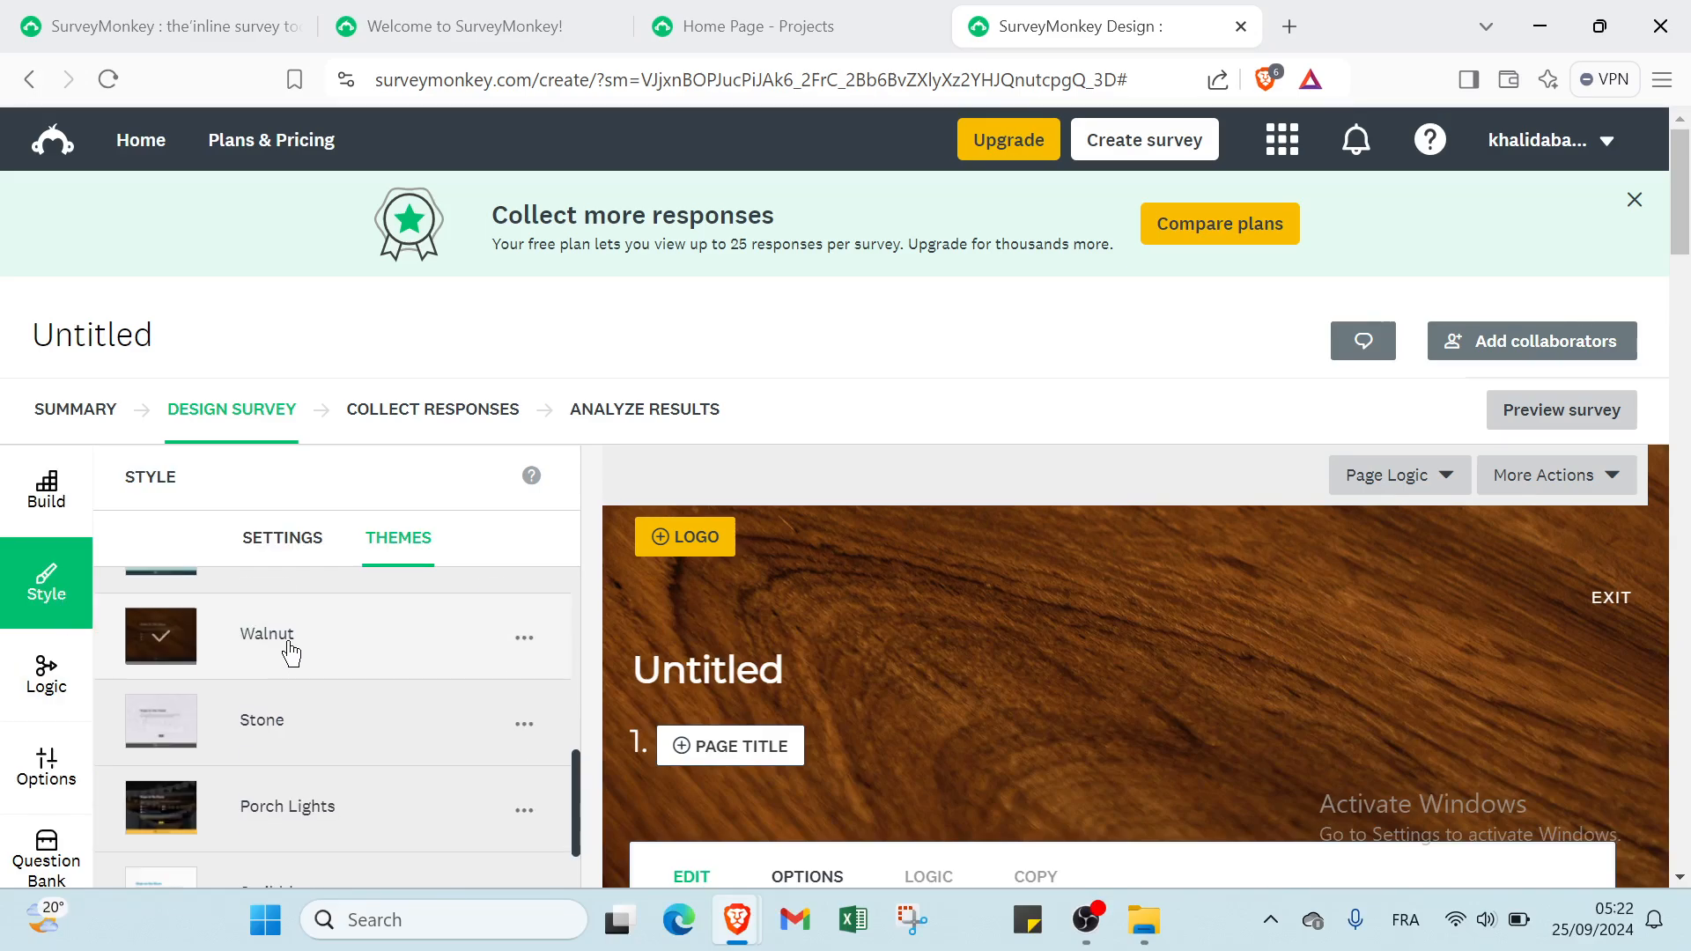
pyautogui.click(69, 686)
pyautogui.click(49, 767)
pyautogui.scroll(-2, 51, 705)
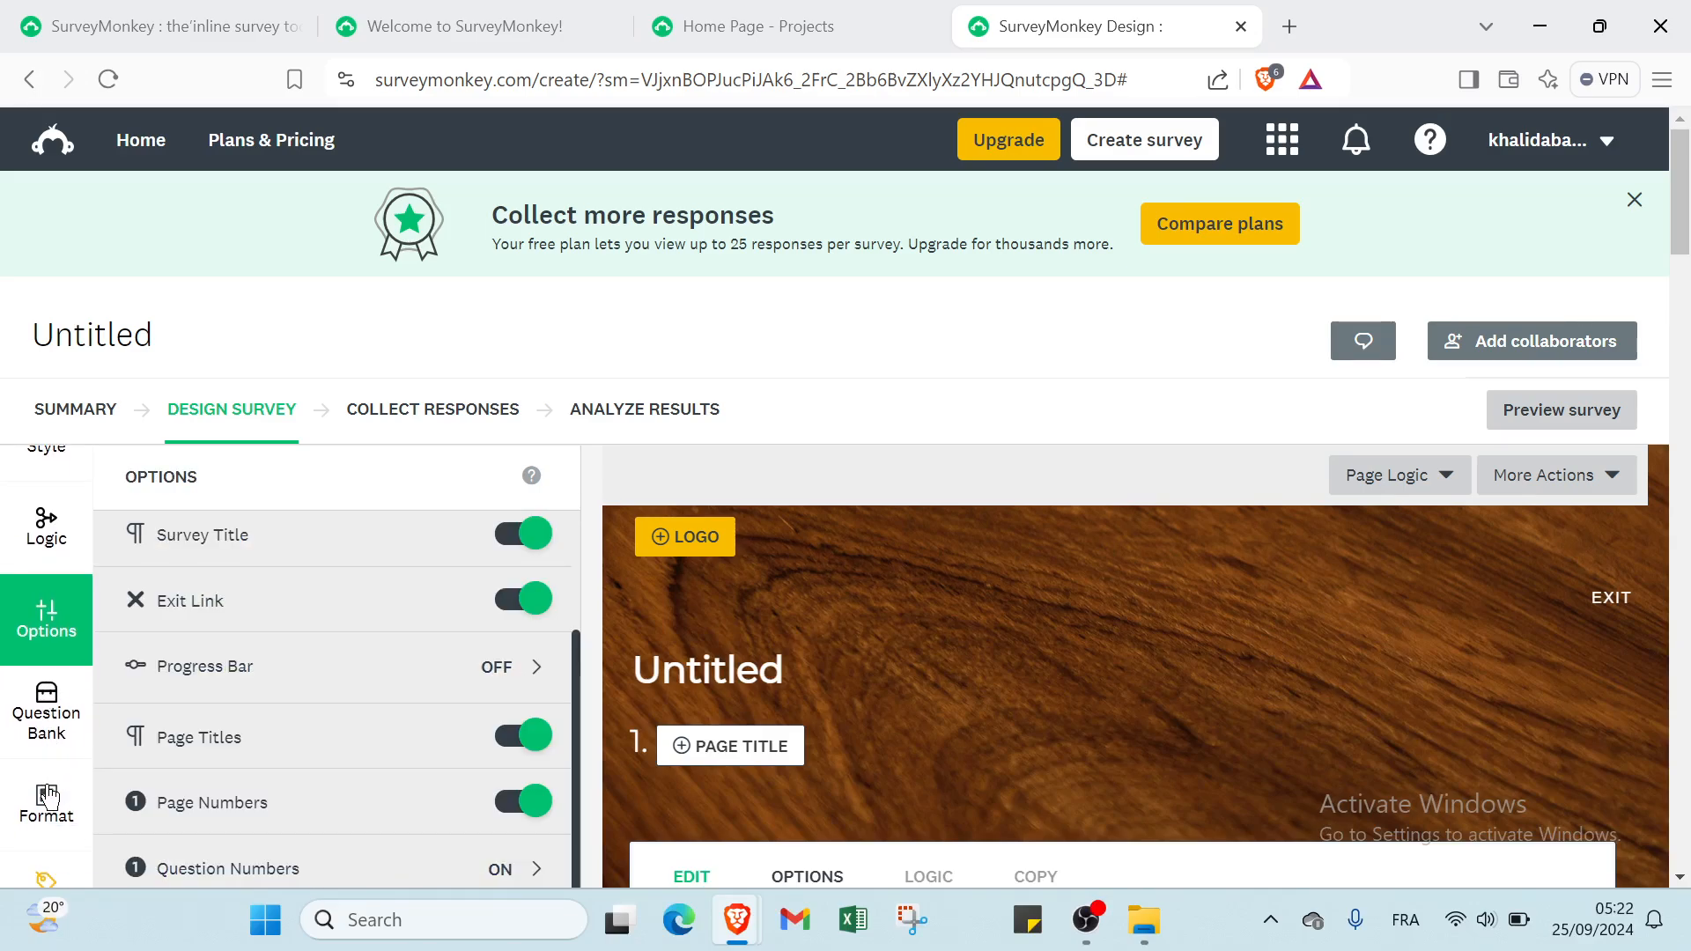
pyautogui.click(51, 665)
pyautogui.click(51, 744)
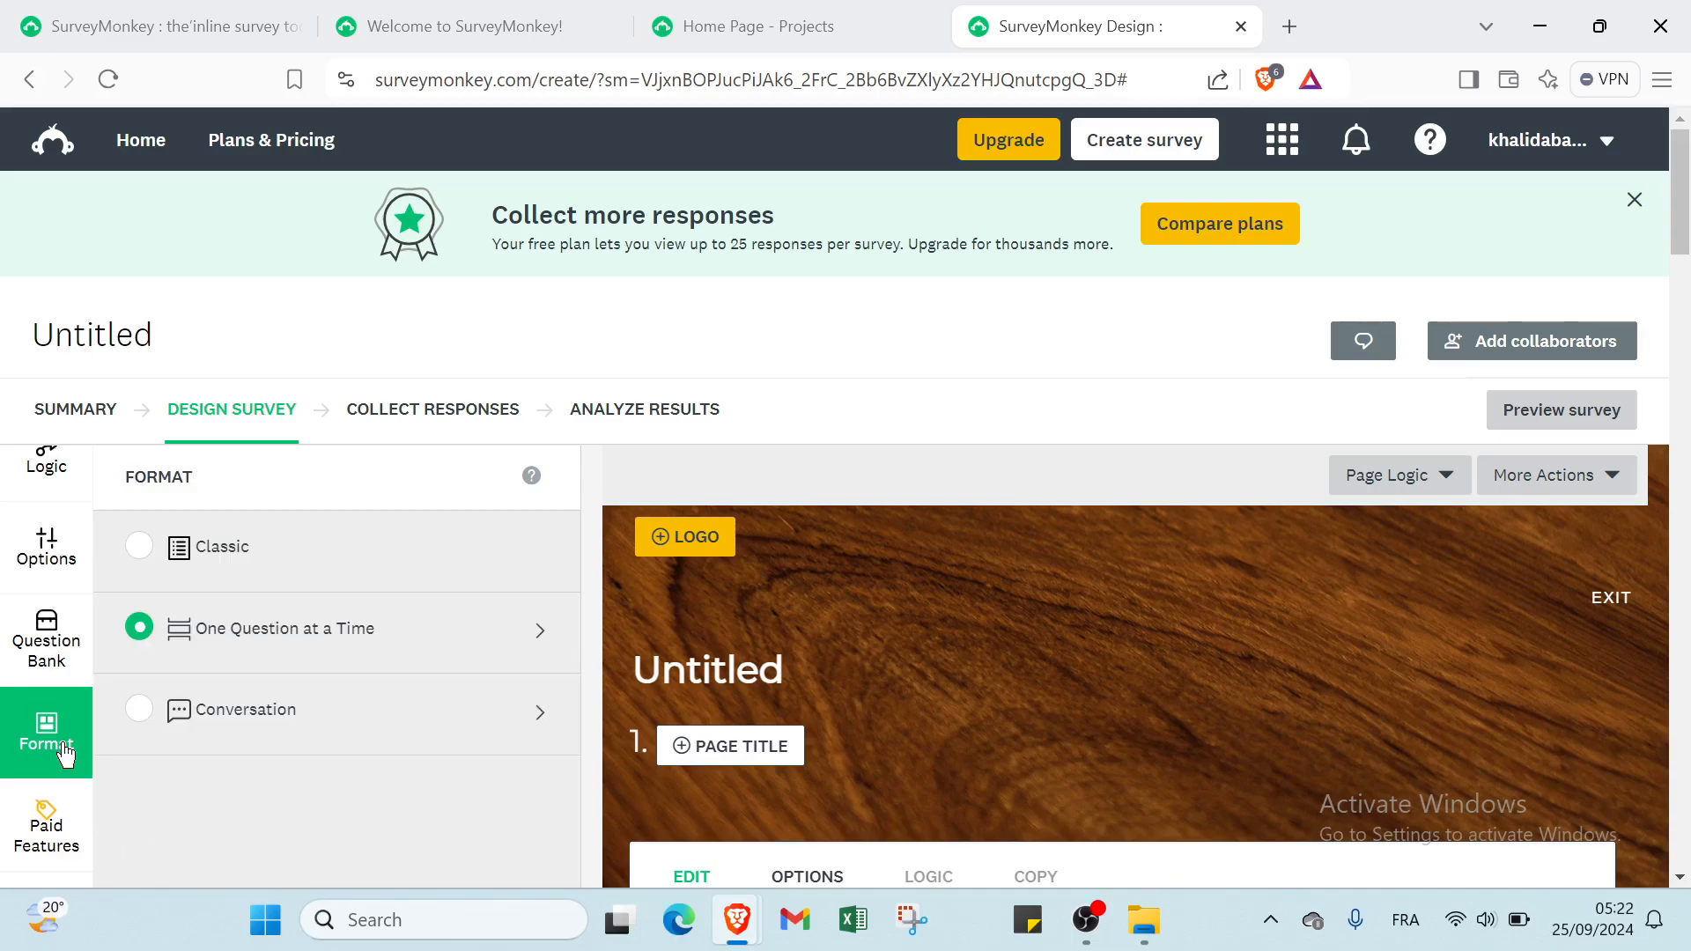
# View the added paid features and the survey's print options, and close the print options without downloading a PDF
pyautogui.scroll(-2, 51, 722)
pyautogui.click(48, 687)
pyautogui.click(48, 750)
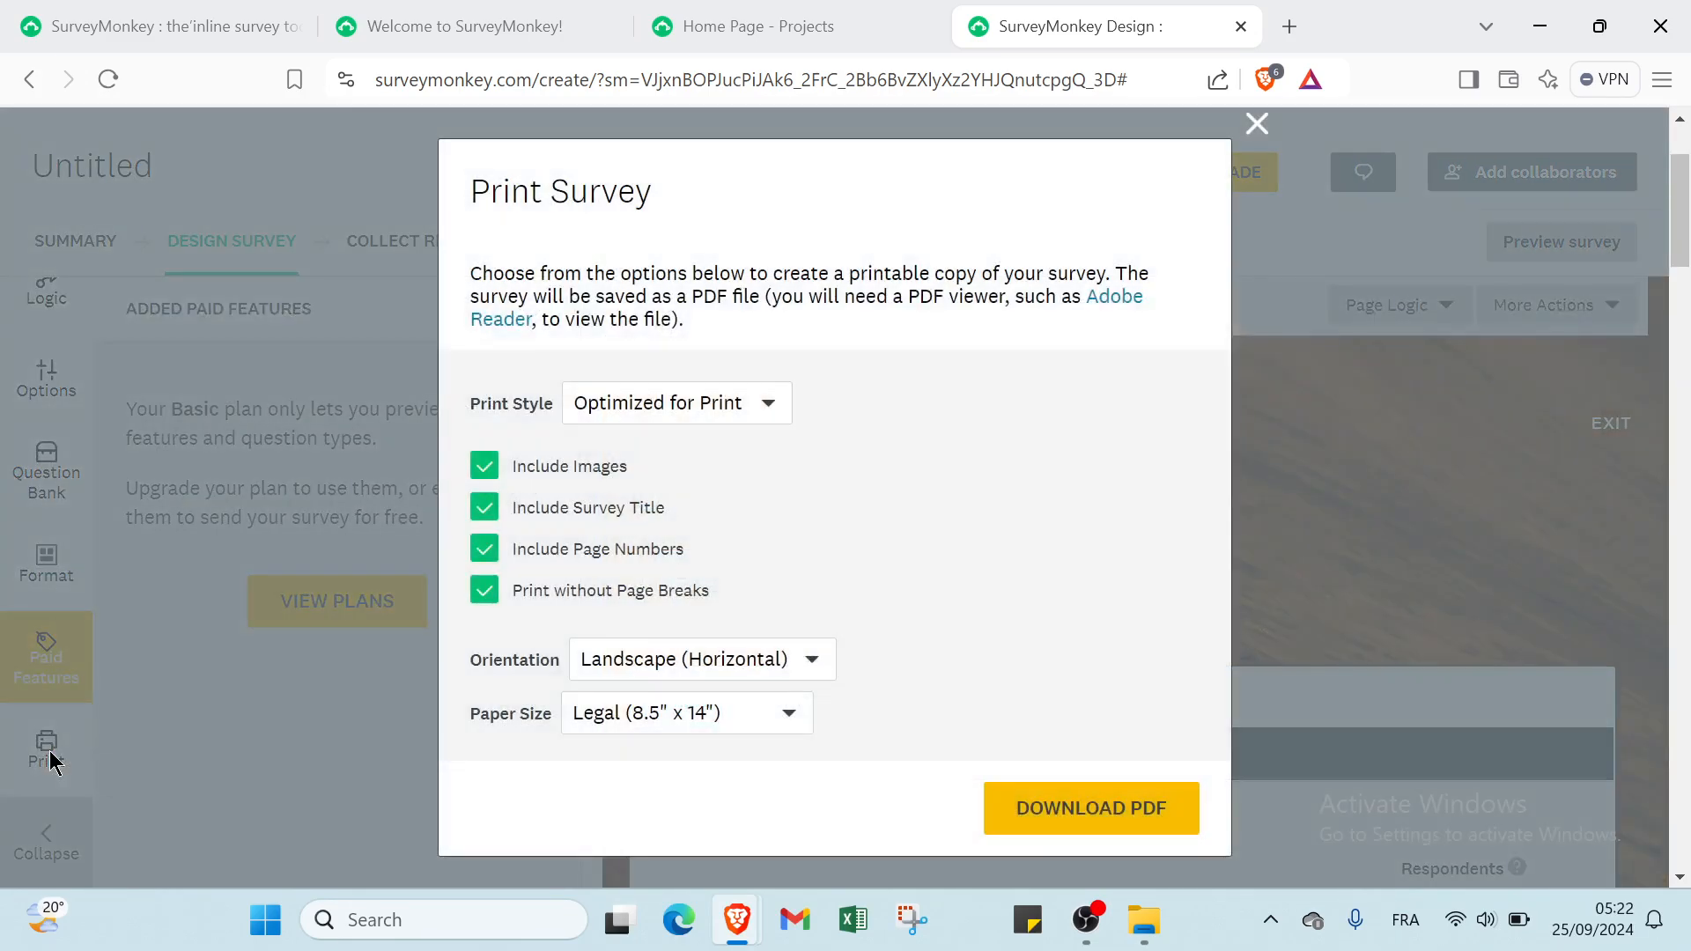
pyautogui.click(1256, 124)
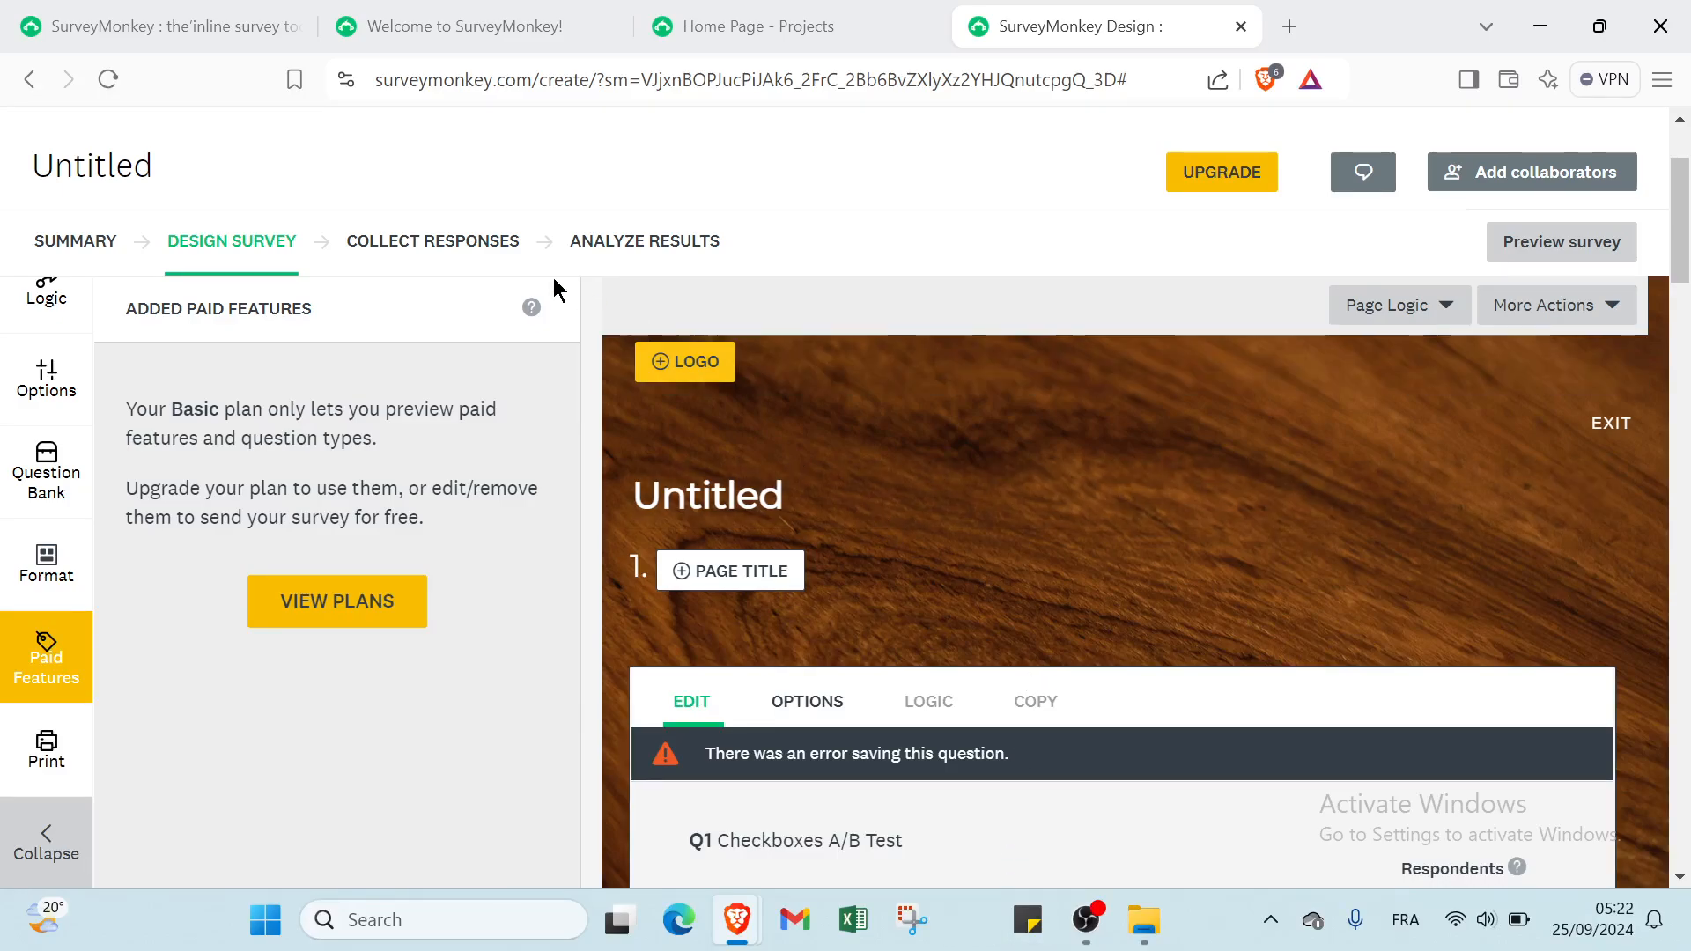
# Return to the SurveyMonkey public home page and look over its Products, Models and Resources offerings
pyautogui.click(180, 42)
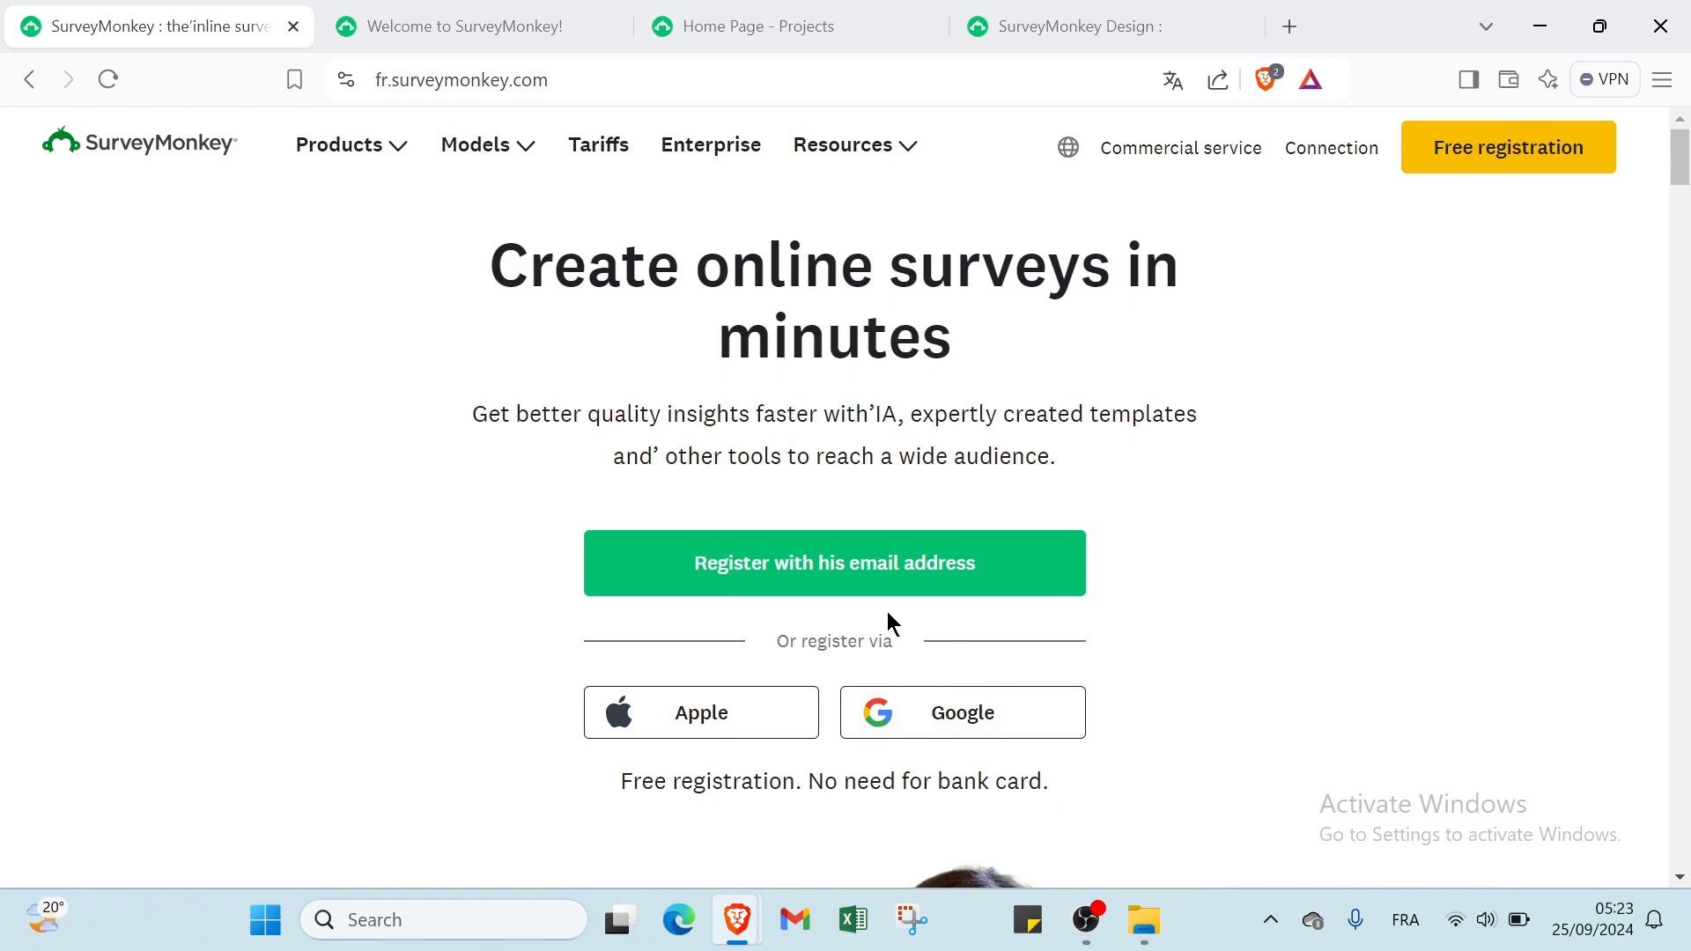
pyautogui.click(393, 156)
pyautogui.click(483, 155)
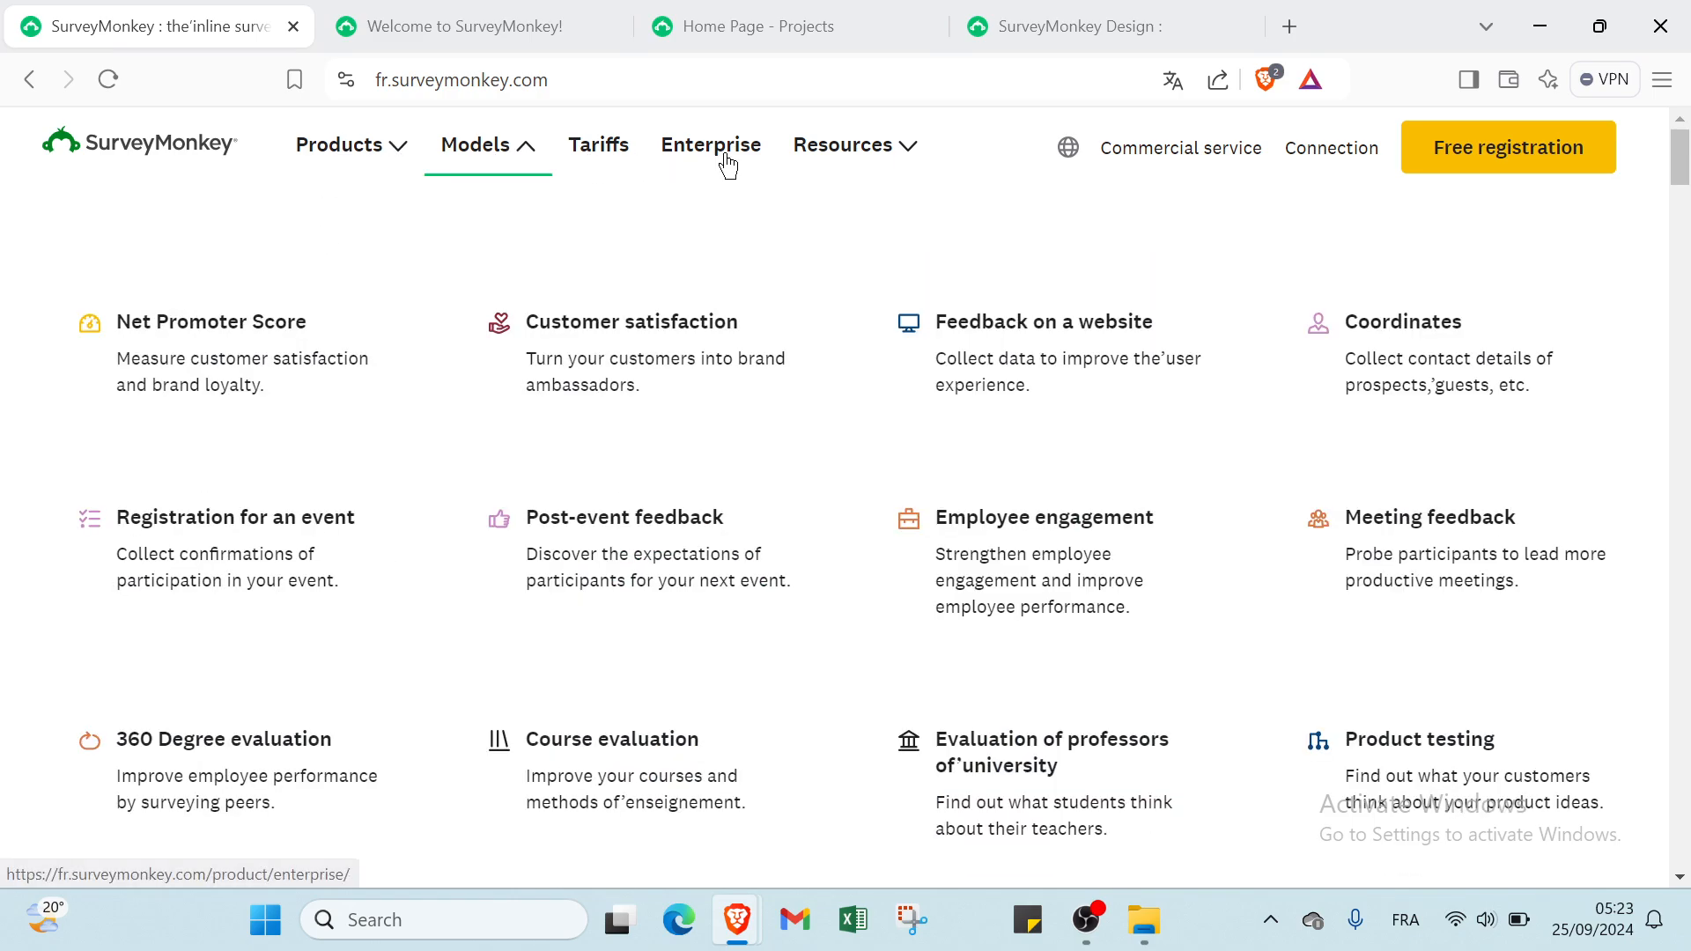
pyautogui.click(830, 151)
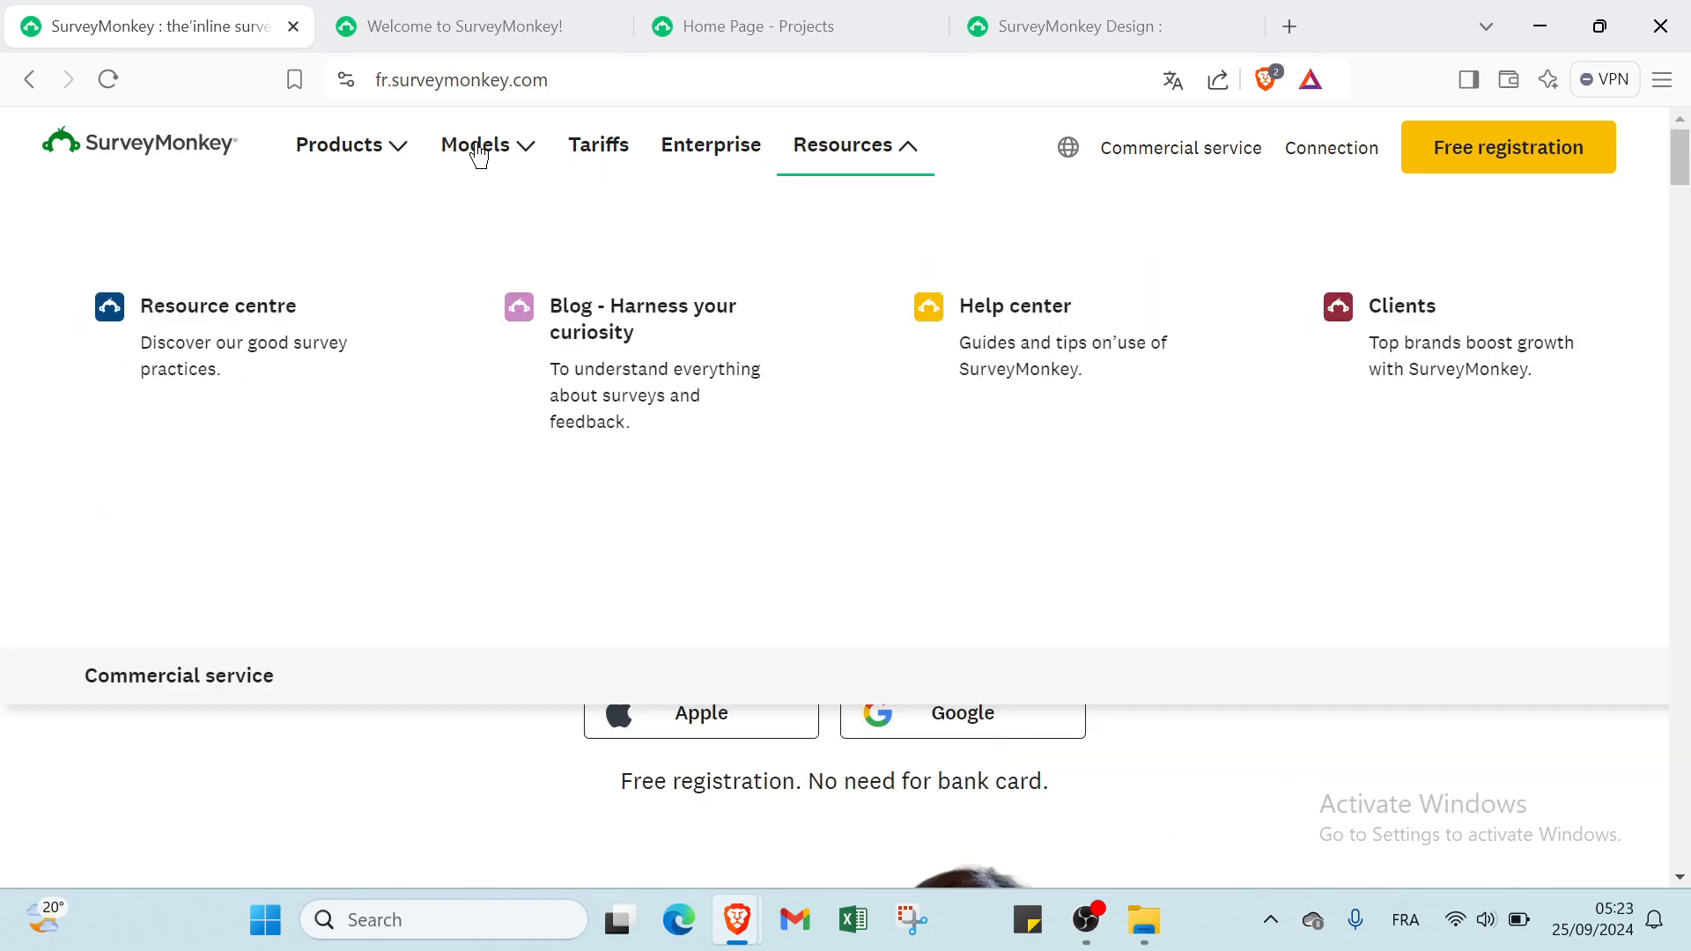
pyautogui.click(342, 160)
pyautogui.click(341, 160)
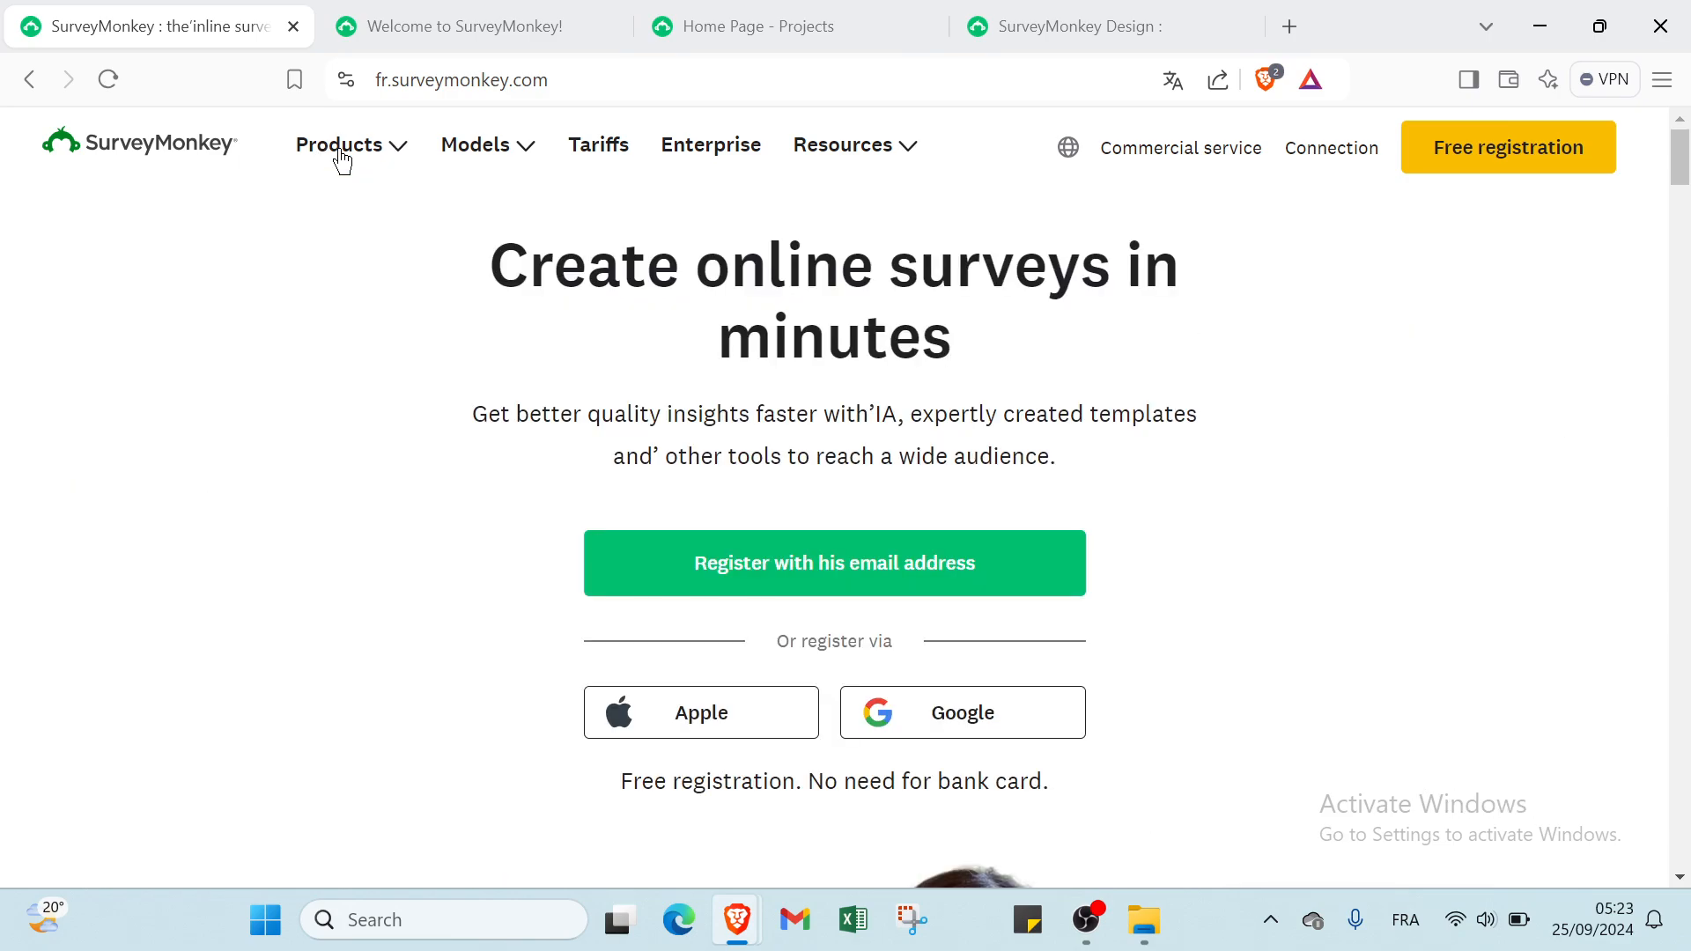